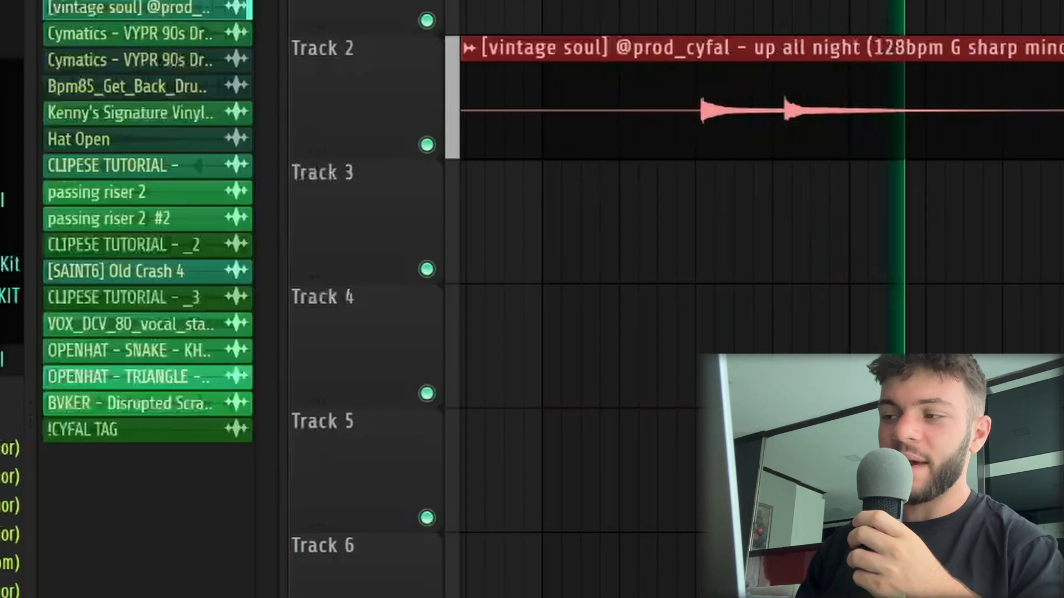
Listen through the vintage soul sample in the playlist's Track 2 and in Edison, examining its waveform along the way.
{"action": "scroll", "coordinate": [1042, 94], "scroll_direction": "down", "scroll_amount": 4}
{"action": "scroll", "coordinate": [762, 200], "scroll_direction": "up", "scroll_amount": 3}
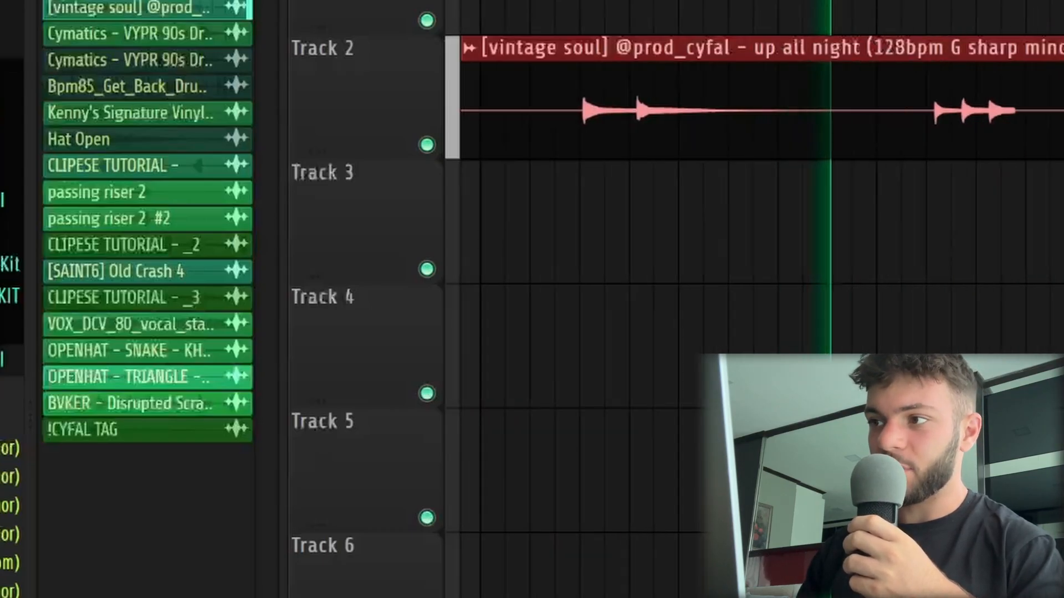
{"action": "scroll", "coordinate": [762, 199], "scroll_direction": "down", "scroll_amount": 3}
{"action": "scroll", "coordinate": [762, 199], "scroll_direction": "up", "scroll_amount": 5}
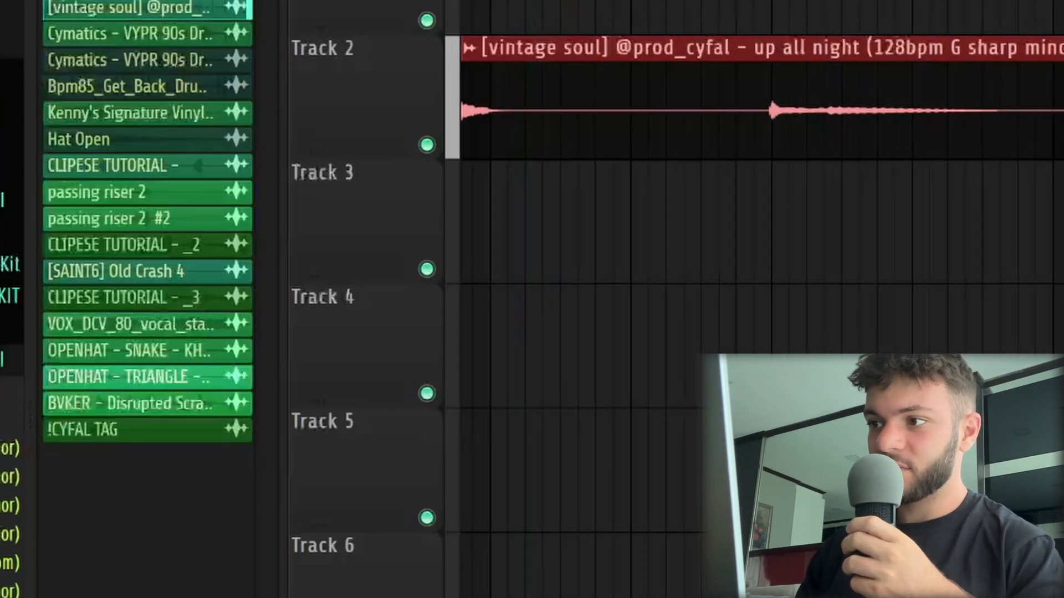
{"action": "scroll", "coordinate": [714, 96], "scroll_direction": "down", "scroll_amount": 4}
{"action": "scroll", "coordinate": [715, 95], "scroll_direction": "up", "scroll_amount": 4}
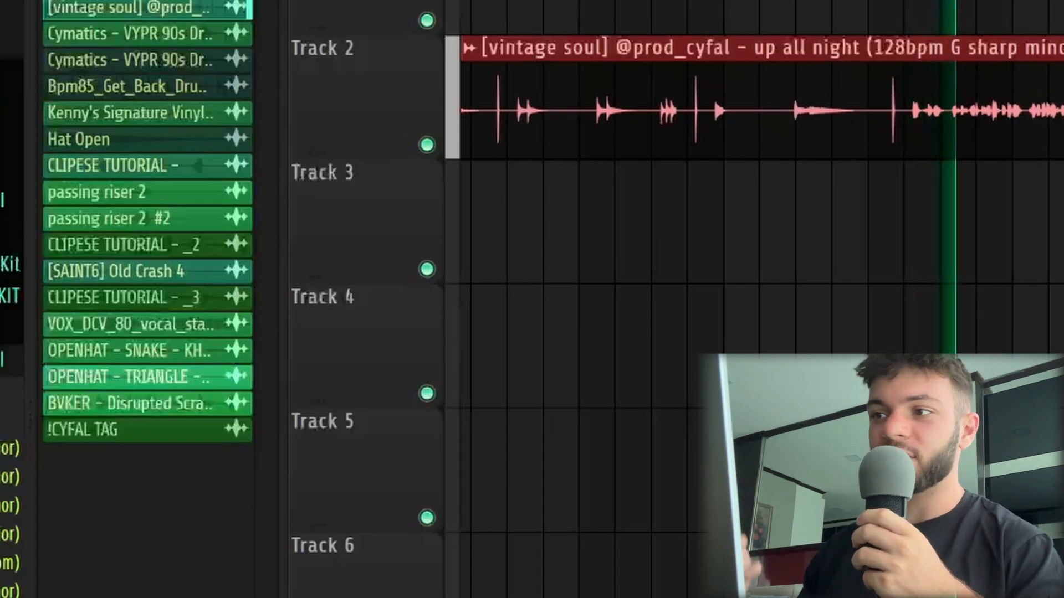
{"action": "scroll", "coordinate": [712, 95], "scroll_direction": "down", "scroll_amount": 2}
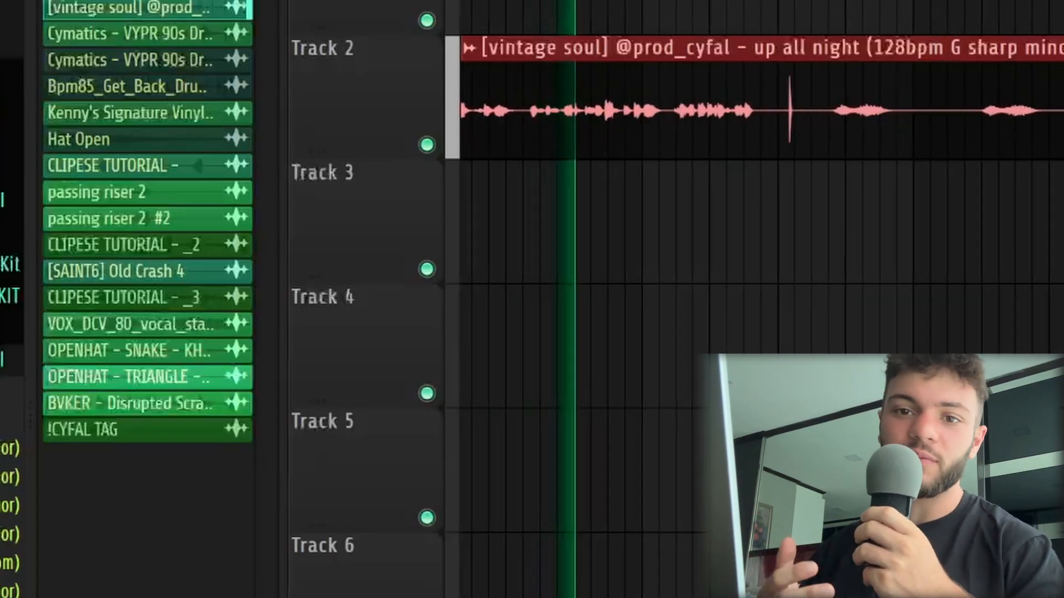
{"action": "scroll", "coordinate": [920, 76], "scroll_direction": "up", "scroll_amount": 3}
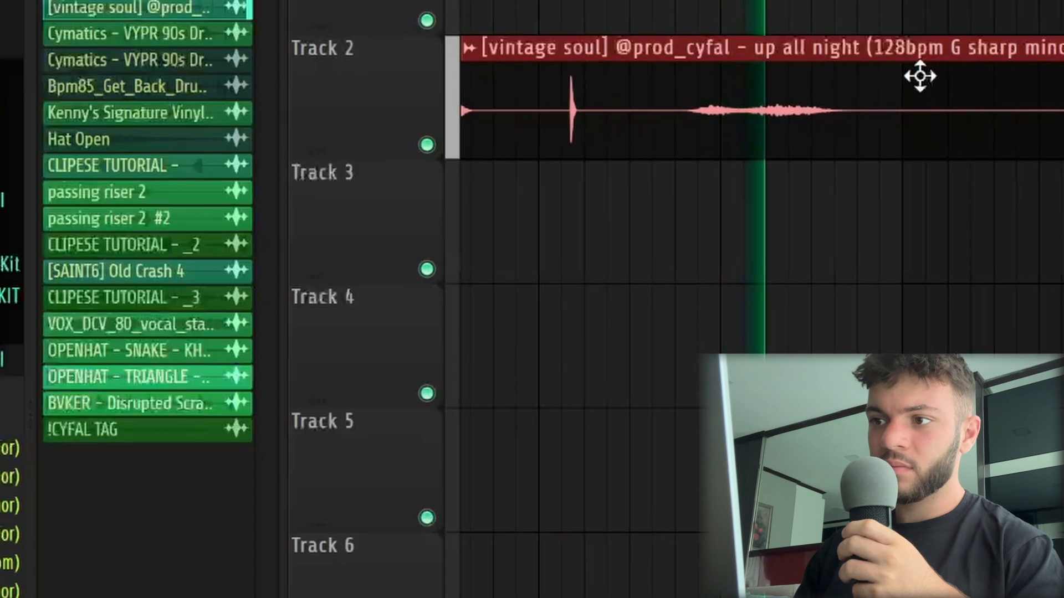
{"action": "scroll", "coordinate": [920, 76], "scroll_direction": "down", "scroll_amount": 5}
{"action": "scroll", "coordinate": [753, 97], "scroll_direction": "up", "scroll_amount": 4}
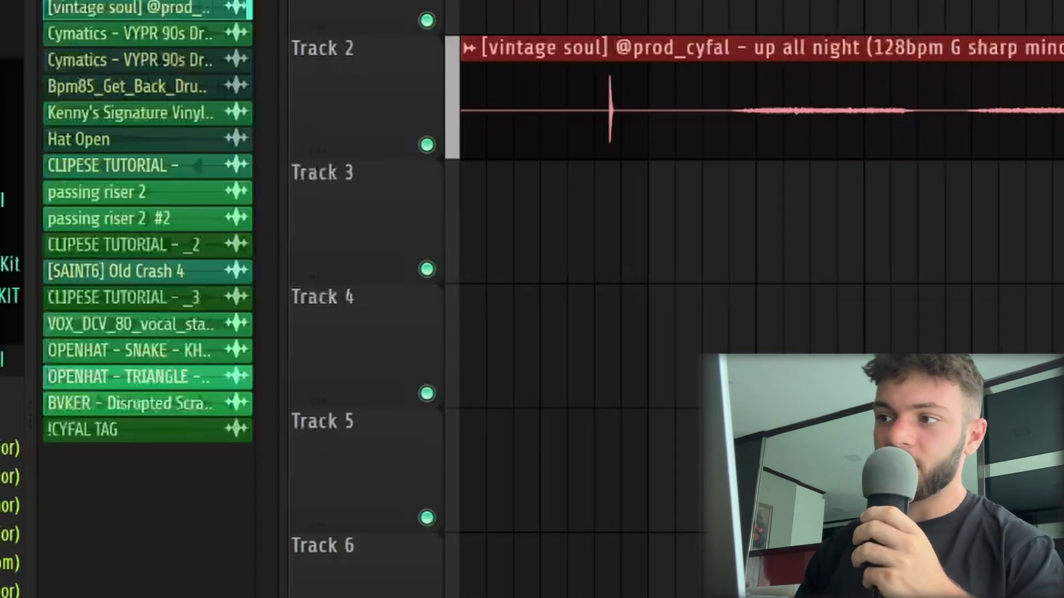
{"action": "scroll", "coordinate": [753, 97], "scroll_direction": "down", "scroll_amount": 3}
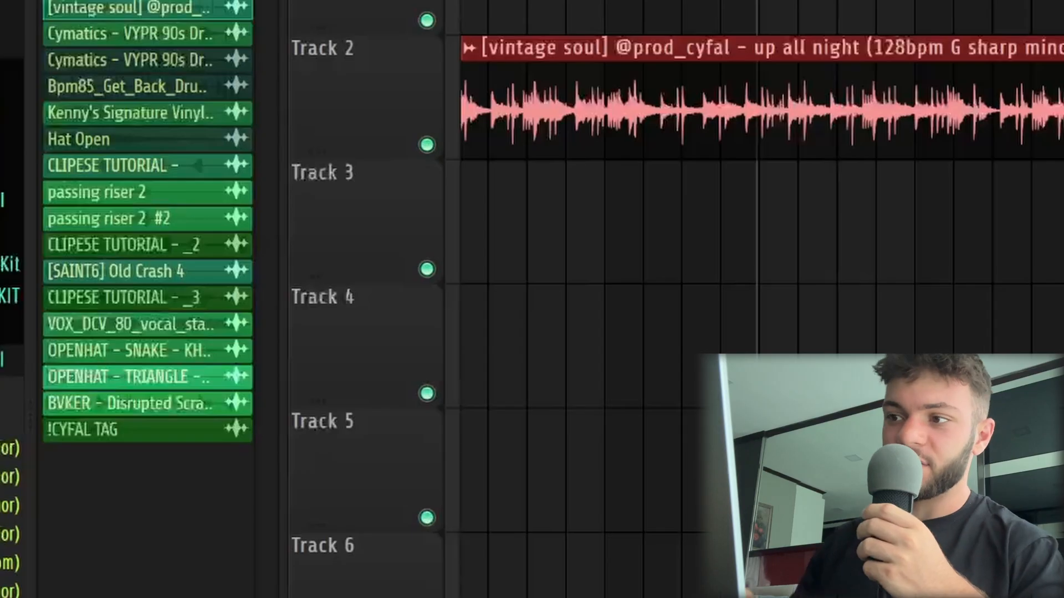
{"action": "key", "text": "space"}
{"action": "scroll", "coordinate": [937, 30], "scroll_direction": "up", "scroll_amount": 3}
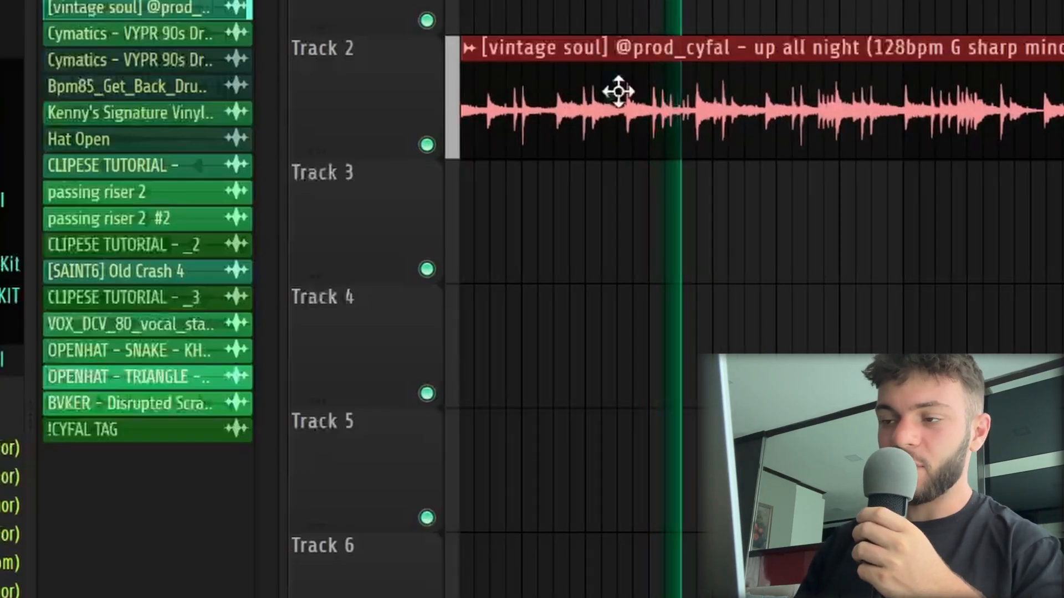
{"action": "scroll", "coordinate": [939, 224], "scroll_direction": "up", "scroll_amount": 1}
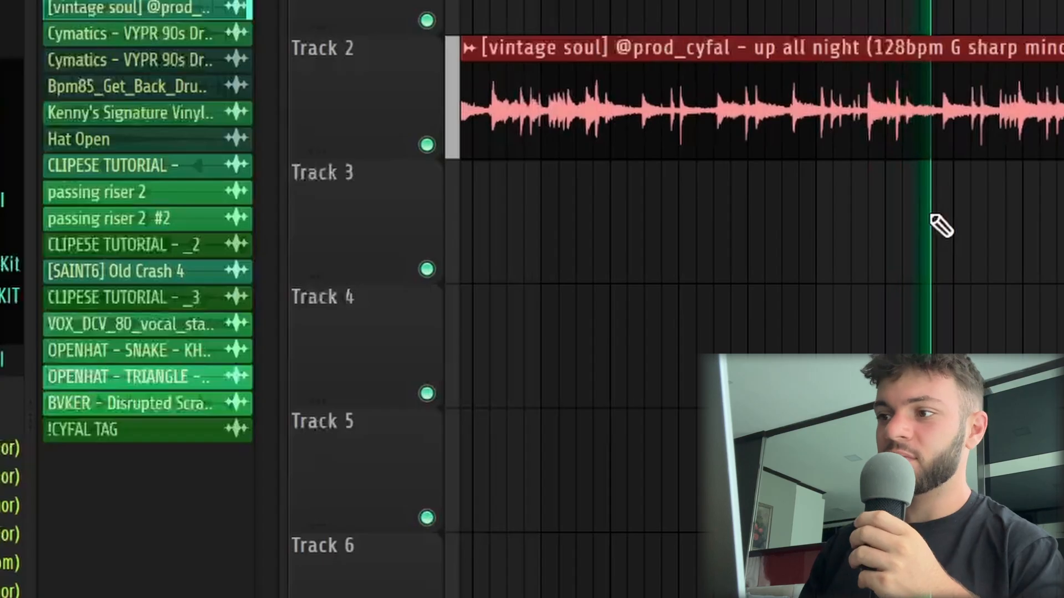
{"action": "scroll", "coordinate": [942, 226], "scroll_direction": "down", "scroll_amount": 2}
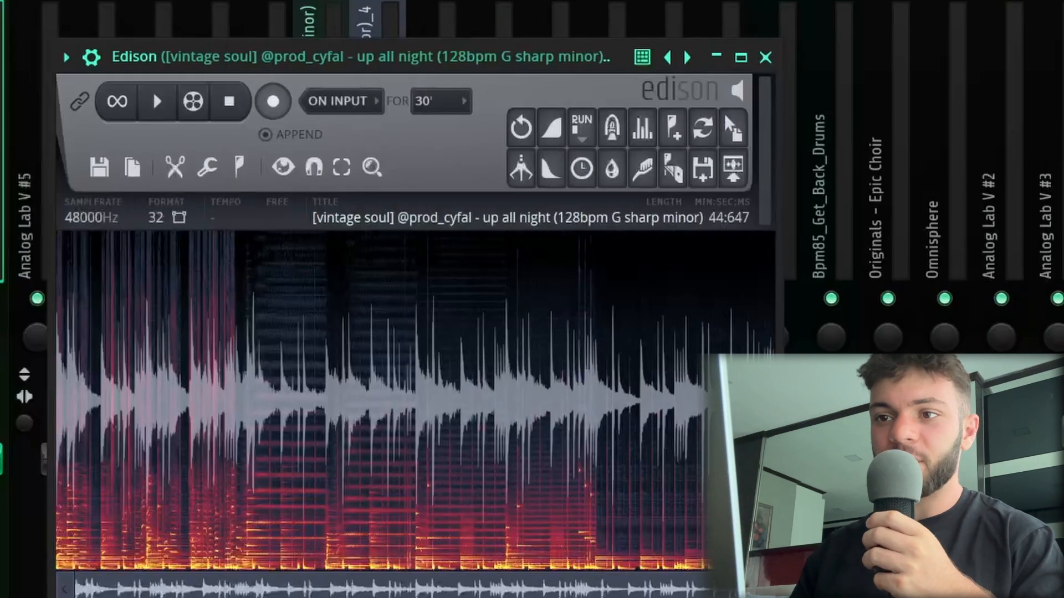
{"action": "left_click", "coordinate": [159, 101]}
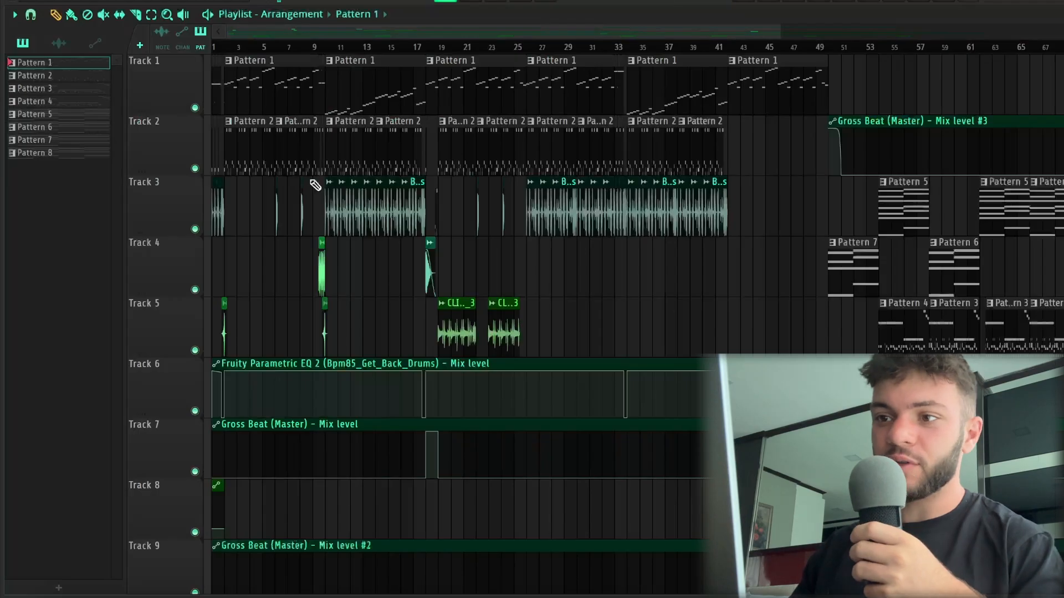
Add an empty Fruity Slicer channel to the channel rack and delete it again.
{"action": "scroll", "coordinate": [315, 184], "scroll_direction": "up", "scroll_amount": 6}
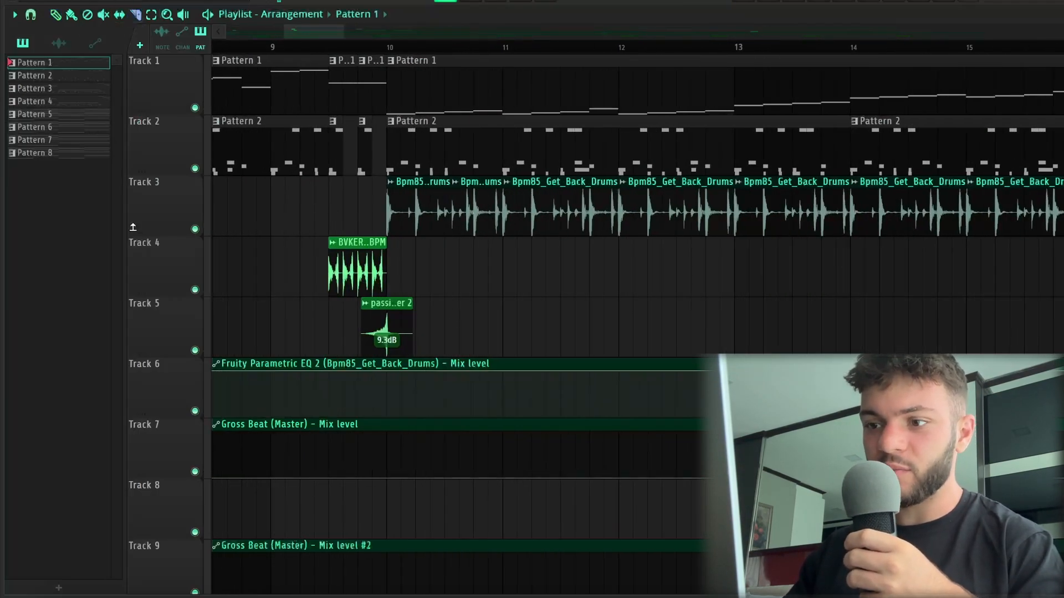
{"action": "left_click", "coordinate": [802, 2]}
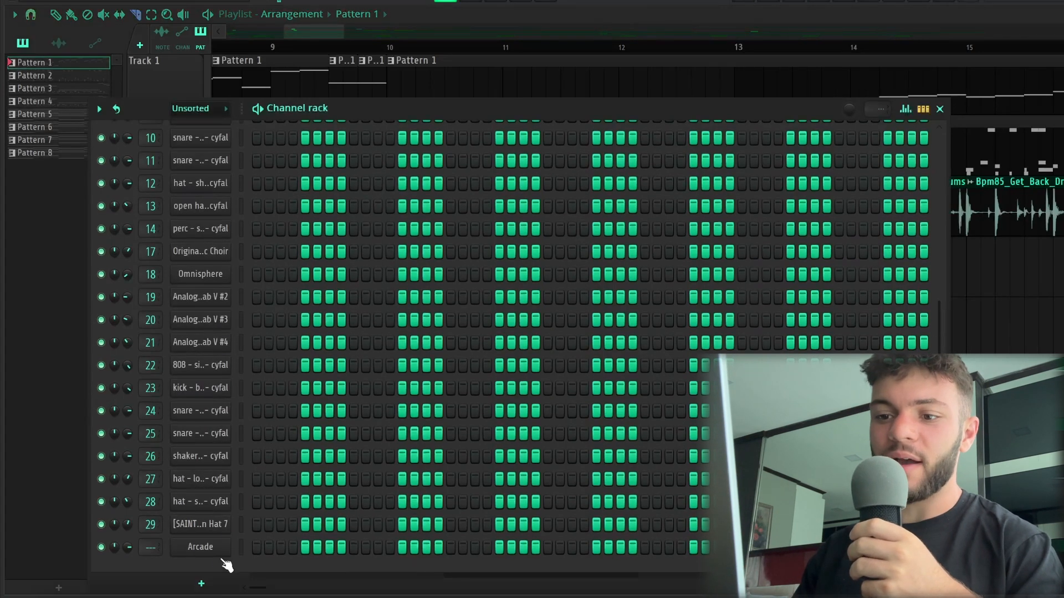
{"action": "left_click", "coordinate": [202, 584]}
{"action": "left_click", "coordinate": [222, 1]}
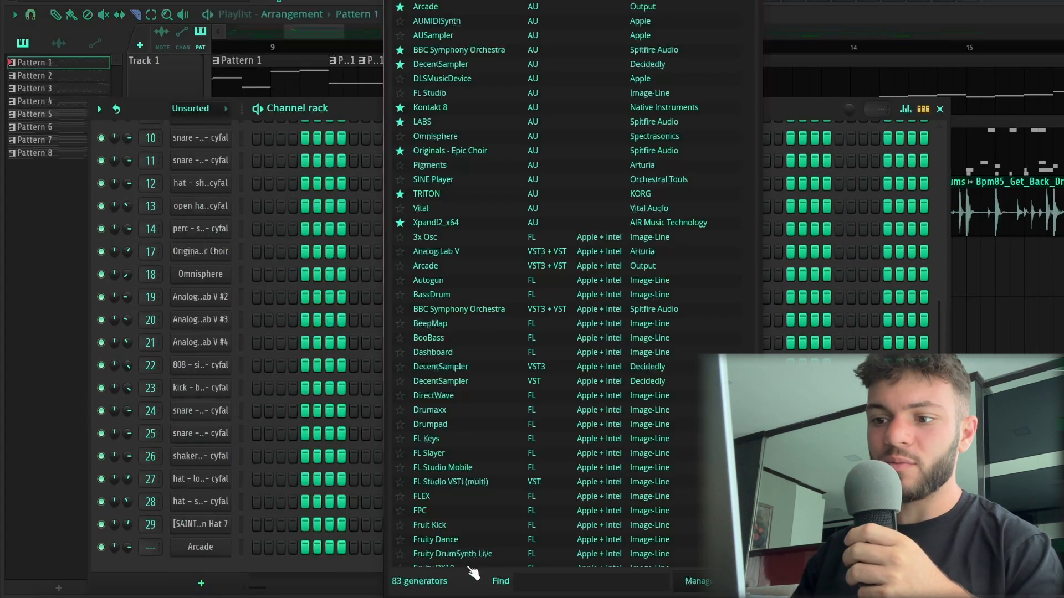
{"action": "left_click", "coordinate": [545, 574]}
{"action": "type", "text": "sli"}
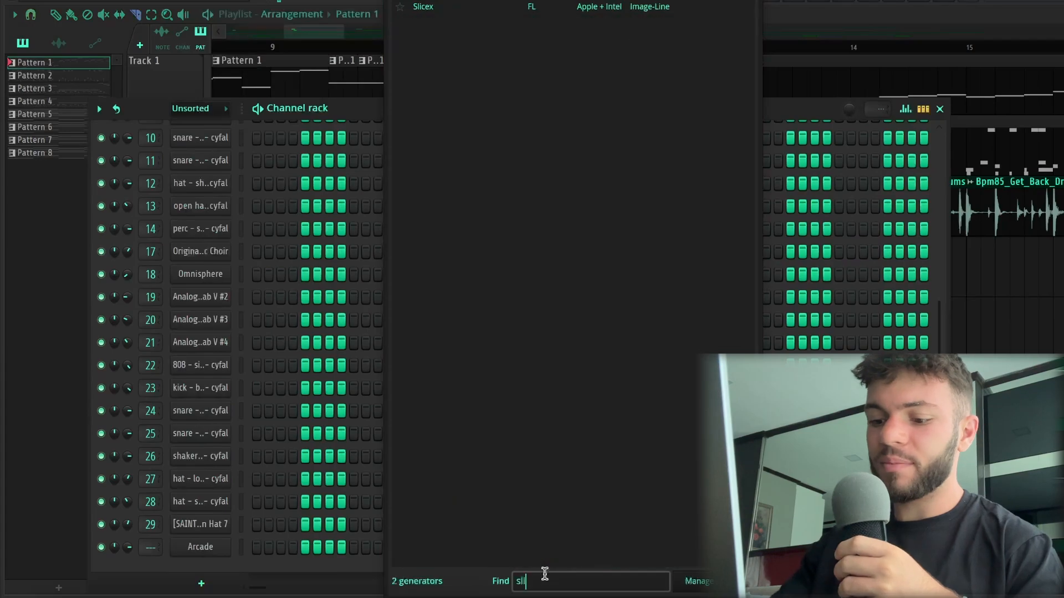
{"action": "type", "text": "cer"}
{"action": "key", "text": "Return"}
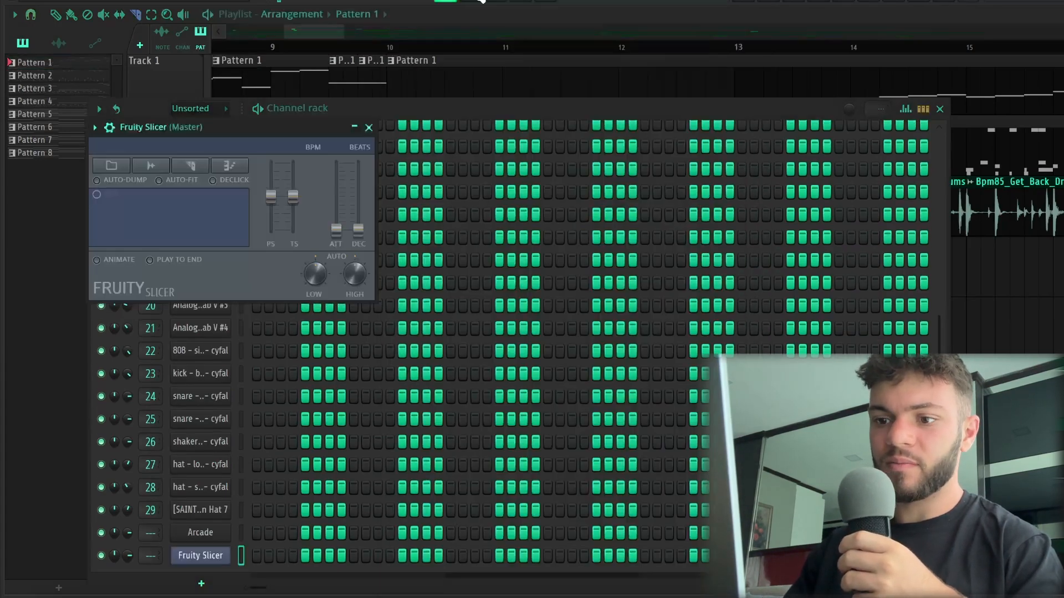
{"action": "right_click", "coordinate": [222, 562]}
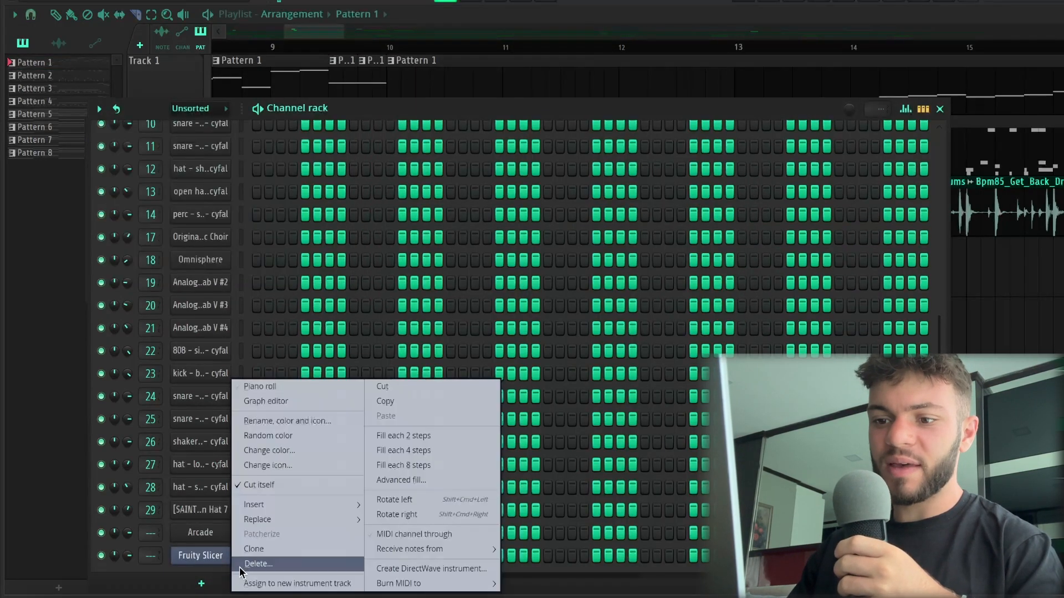
{"action": "left_click", "coordinate": [247, 564]}
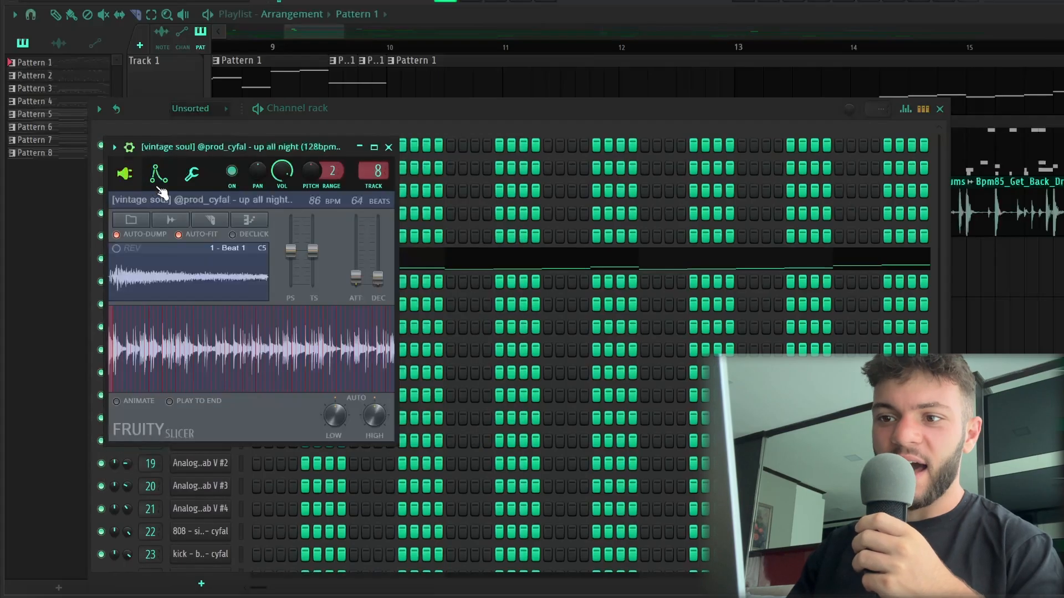
Slice the vintage soul sample loaded in Fruity Slicer with the Beat slicing option.
{"action": "left_click", "coordinate": [211, 221]}
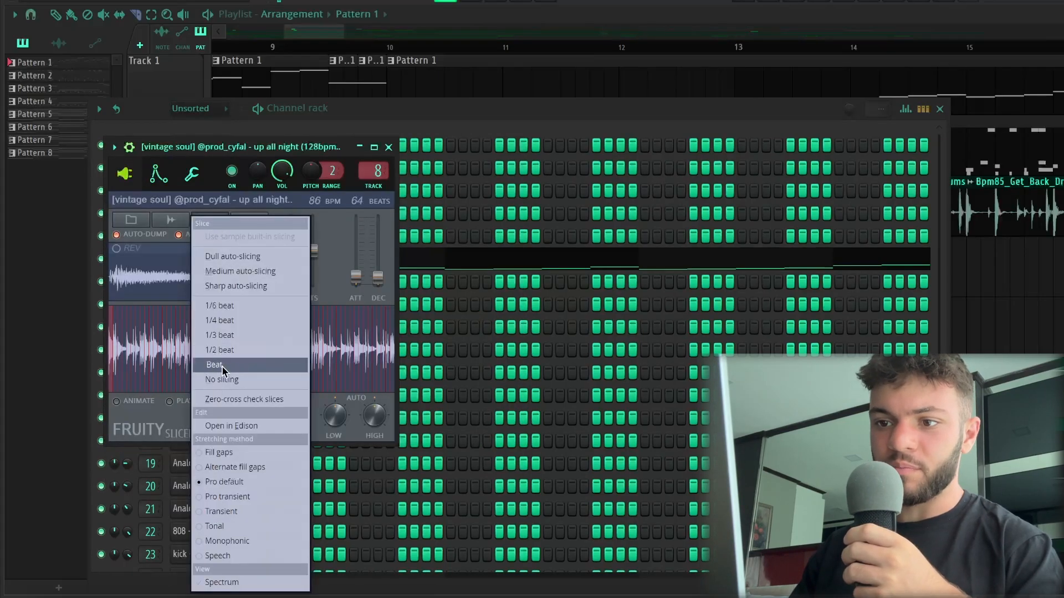
{"action": "left_click", "coordinate": [222, 365]}
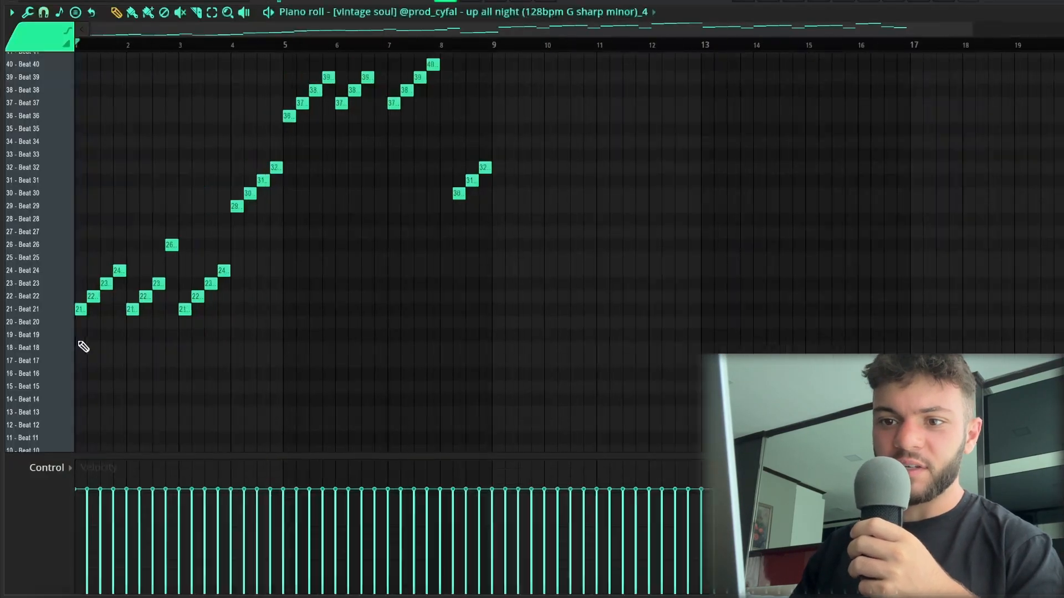
Play the chopped sample pattern in the piano roll and follow its beat slices across all sixteen bars.
{"action": "scroll", "coordinate": [83, 347], "scroll_direction": "down", "scroll_amount": 3}
{"action": "scroll", "coordinate": [83, 347], "scroll_direction": "up", "scroll_amount": 1, "text": "ctrl"}
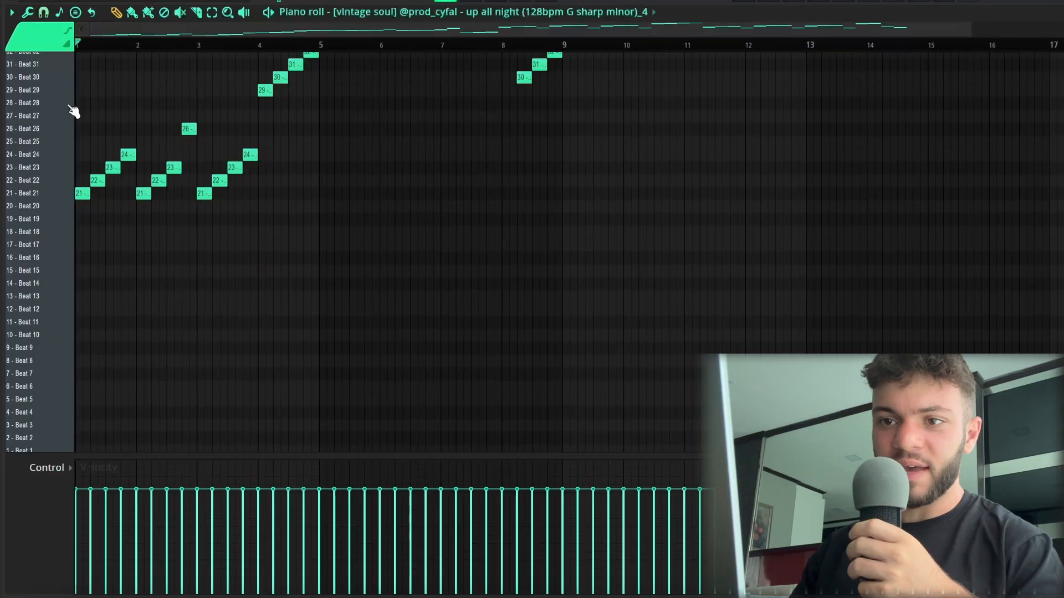
{"action": "scroll", "coordinate": [87, 254], "scroll_direction": "down", "scroll_amount": 2}
{"action": "scroll", "coordinate": [147, 249], "scroll_direction": "up", "scroll_amount": 7}
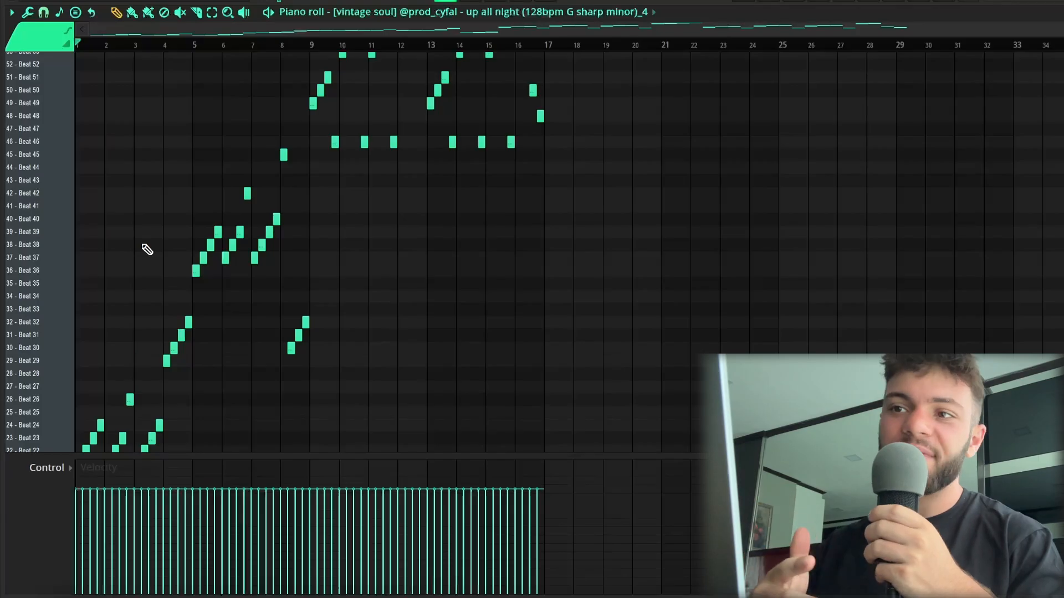
{"action": "scroll", "coordinate": [97, 249], "scroll_direction": "down", "scroll_amount": 3}
{"action": "scroll", "coordinate": [97, 249], "scroll_direction": "up", "scroll_amount": 4}
{"action": "key", "text": "space"}
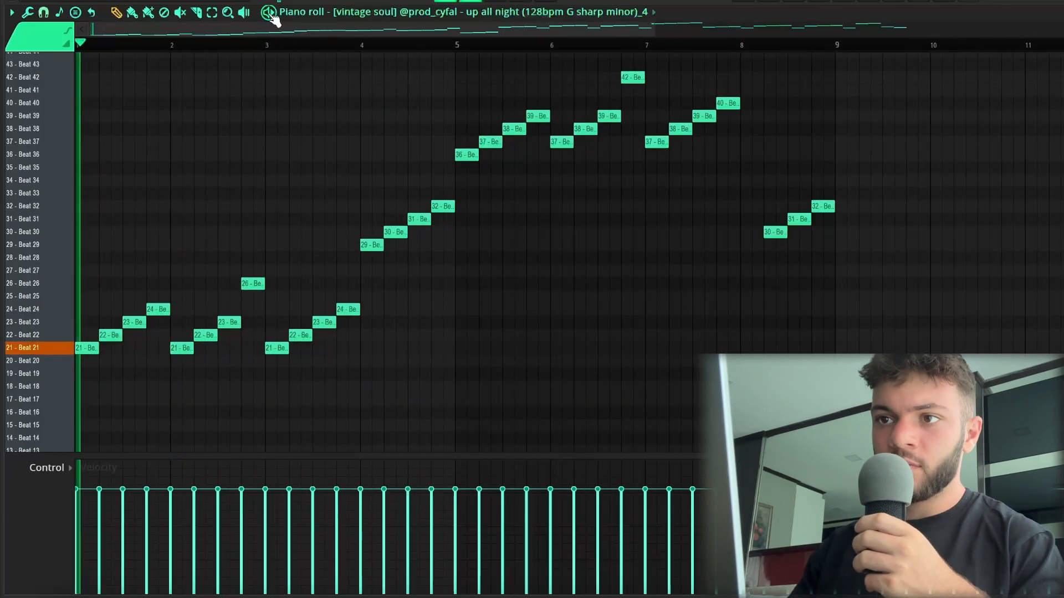
{"action": "scroll", "coordinate": [184, 182], "scroll_direction": "down", "scroll_amount": 2}
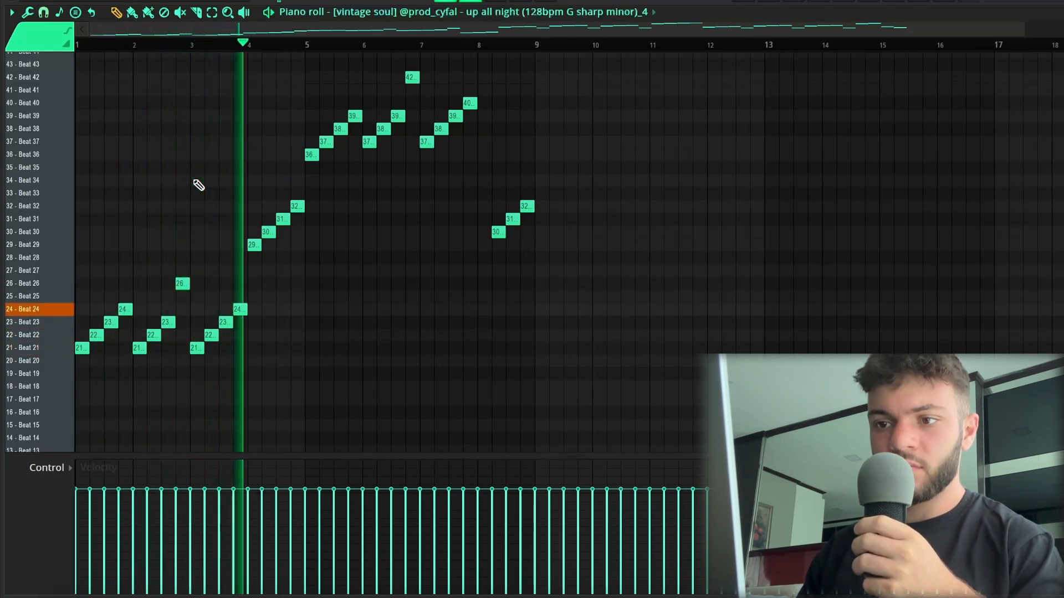
{"action": "scroll", "coordinate": [199, 185], "scroll_direction": "up", "scroll_amount": 1}
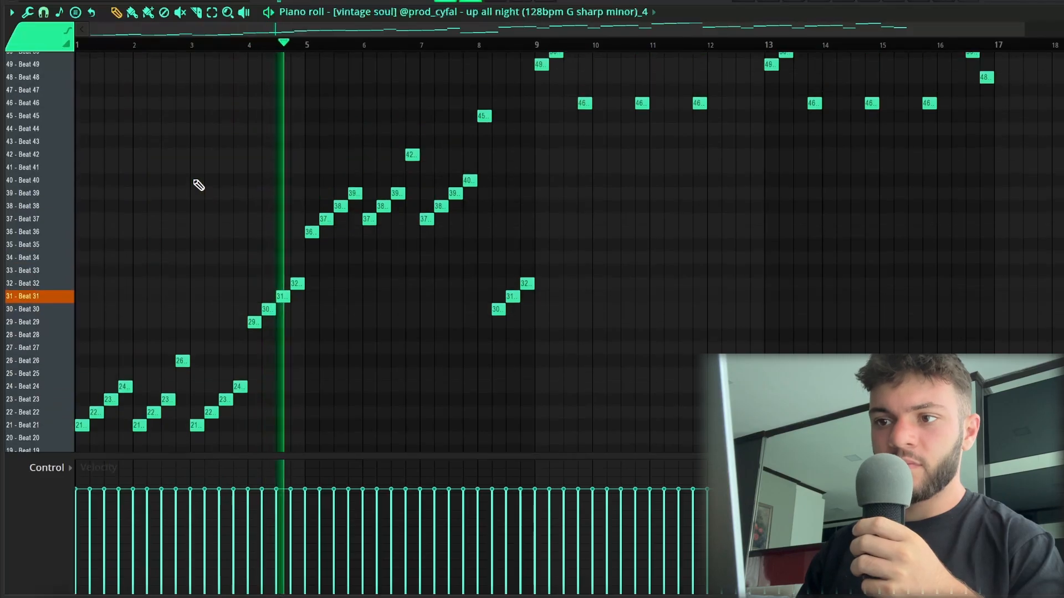
{"action": "scroll", "coordinate": [558, 311], "scroll_direction": "up", "scroll_amount": 8}
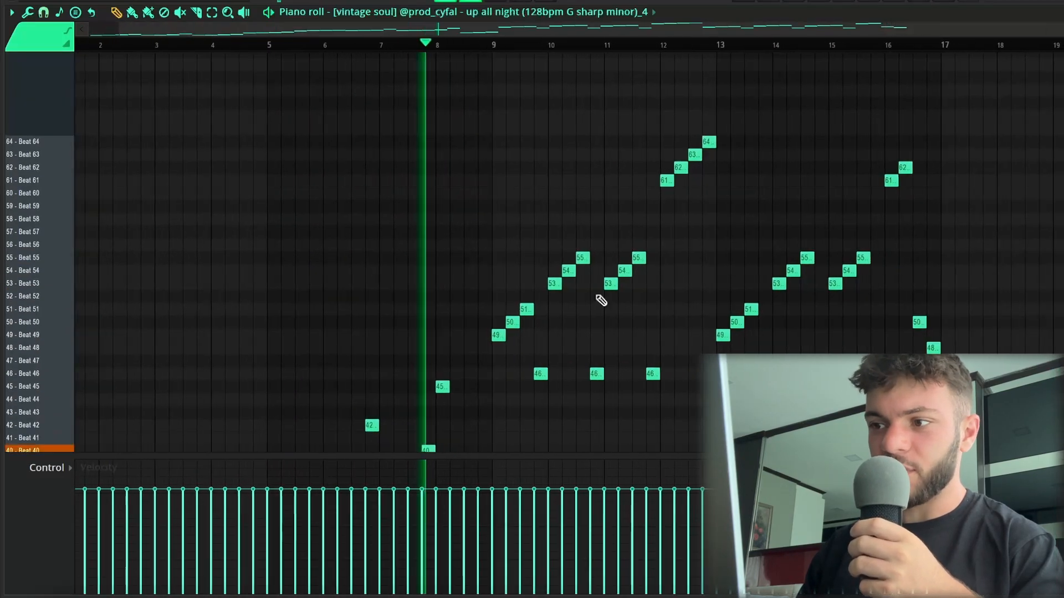
{"action": "scroll", "coordinate": [759, 190], "scroll_direction": "down", "scroll_amount": 2}
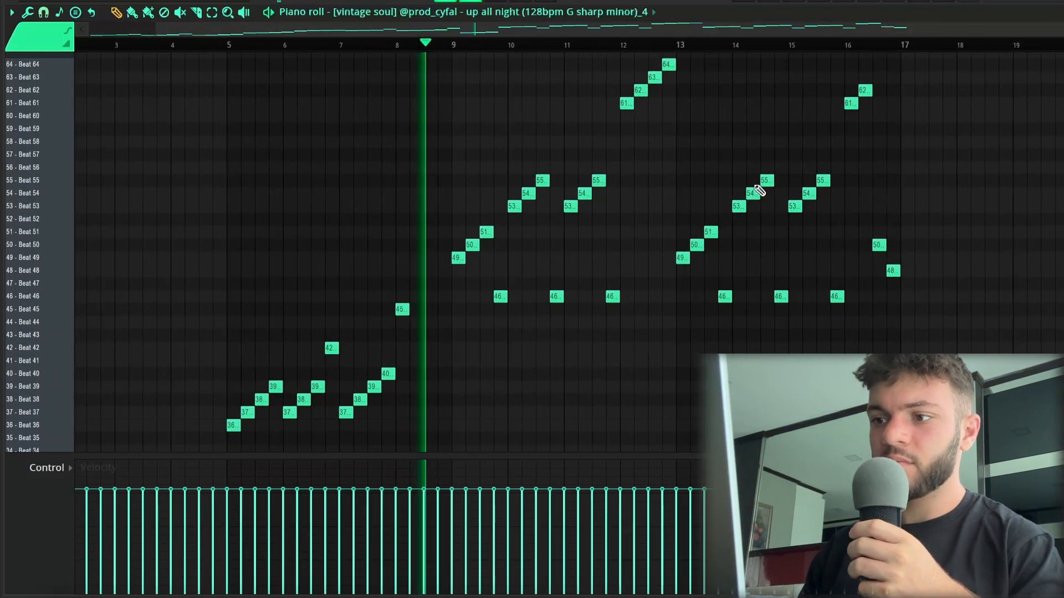
{"action": "scroll", "coordinate": [759, 190], "scroll_direction": "up", "scroll_amount": 3}
{"action": "scroll", "coordinate": [759, 190], "scroll_direction": "down", "scroll_amount": 1}
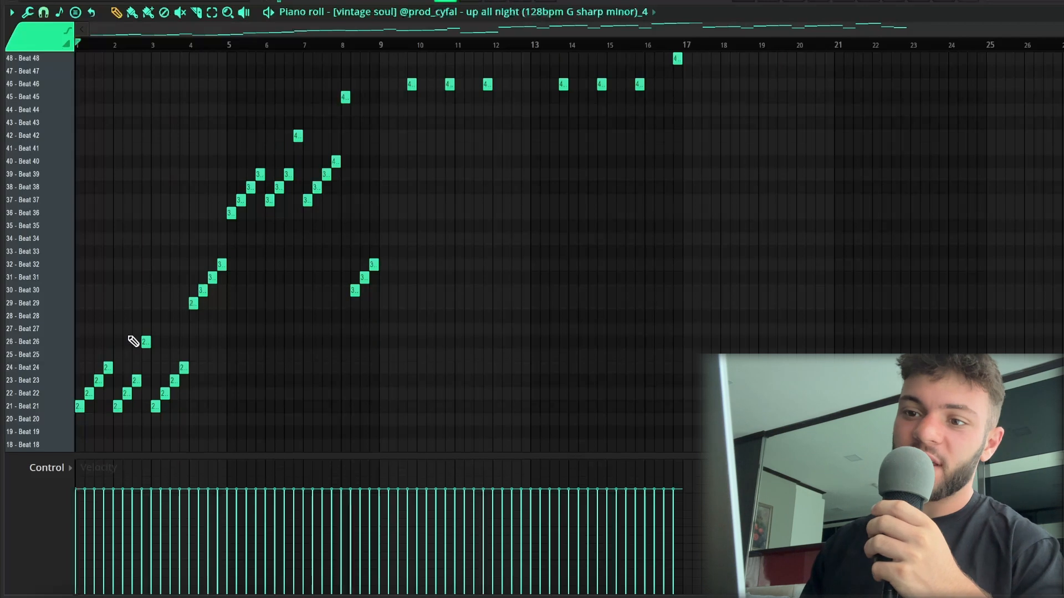
Examine how the slice notes ascend, repeat and jump between beats from bar 1 through bar 9.
{"action": "scroll", "coordinate": [43, 396], "scroll_direction": "up", "scroll_amount": 5}
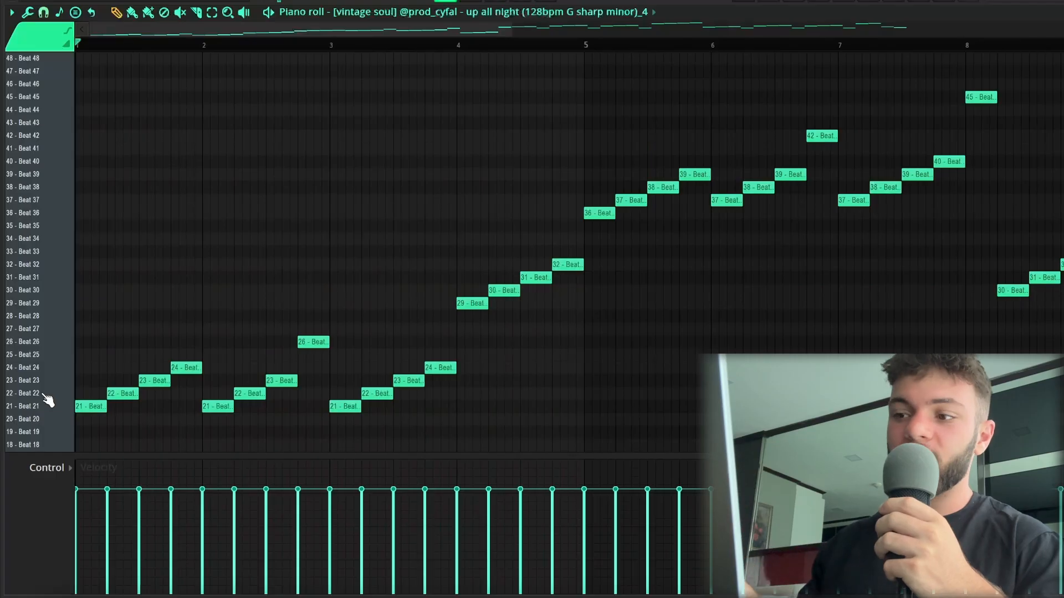
{"action": "scroll", "coordinate": [171, 371], "scroll_direction": "down", "scroll_amount": 2}
{"action": "scroll", "coordinate": [107, 303], "scroll_direction": "down", "scroll_amount": 3}
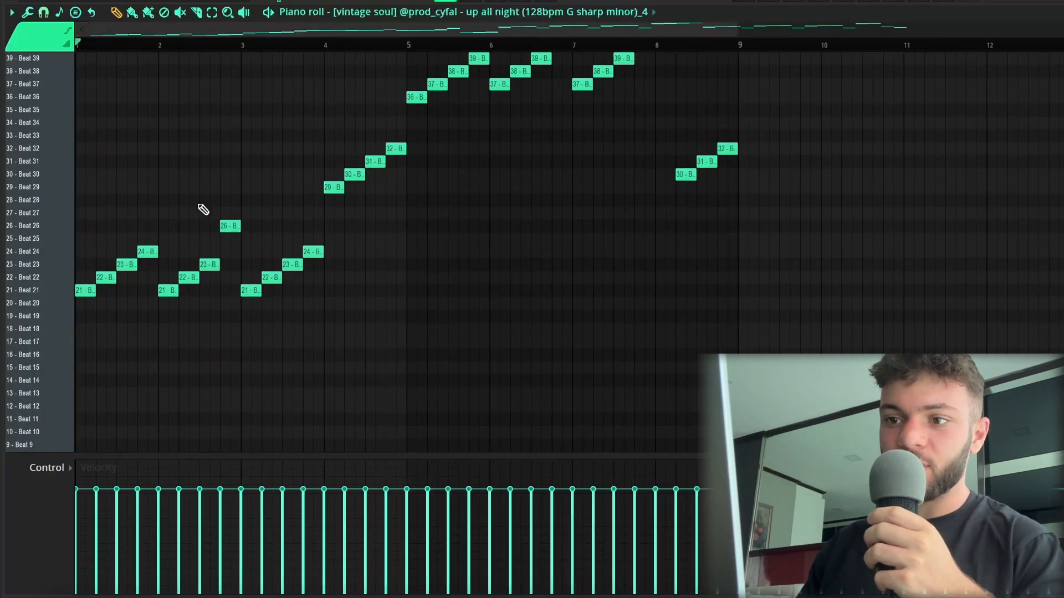
{"action": "scroll", "coordinate": [171, 211], "scroll_direction": "up", "scroll_amount": 3}
{"action": "scroll", "coordinate": [355, 223], "scroll_direction": "down", "scroll_amount": 4}
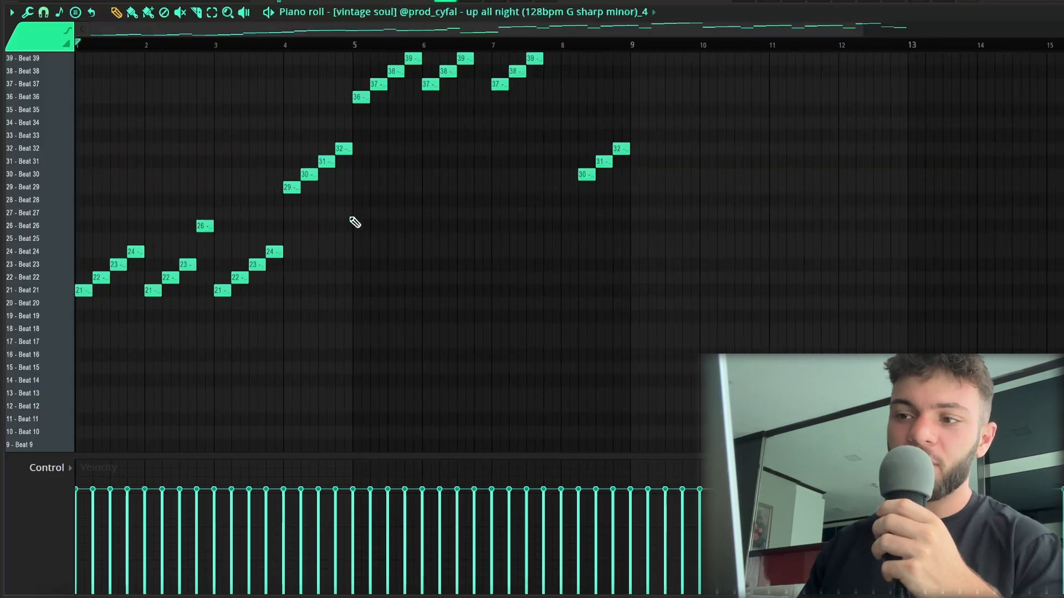
{"action": "scroll", "coordinate": [292, 221], "scroll_direction": "up", "scroll_amount": 2}
{"action": "scroll", "coordinate": [294, 226], "scroll_direction": "up", "scroll_amount": 4}
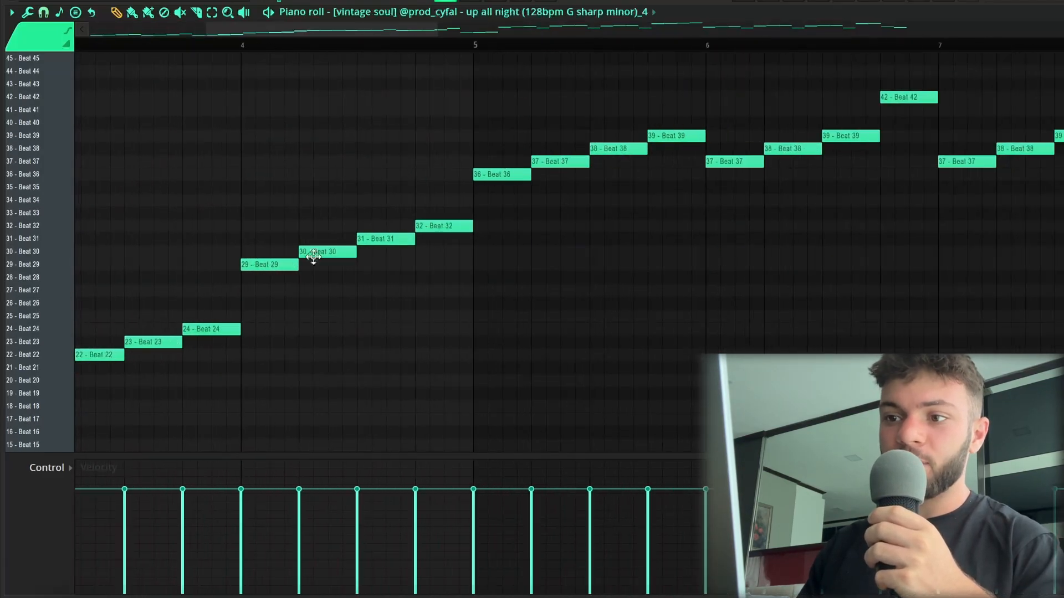
{"action": "scroll", "coordinate": [373, 261], "scroll_direction": "up", "scroll_amount": 5}
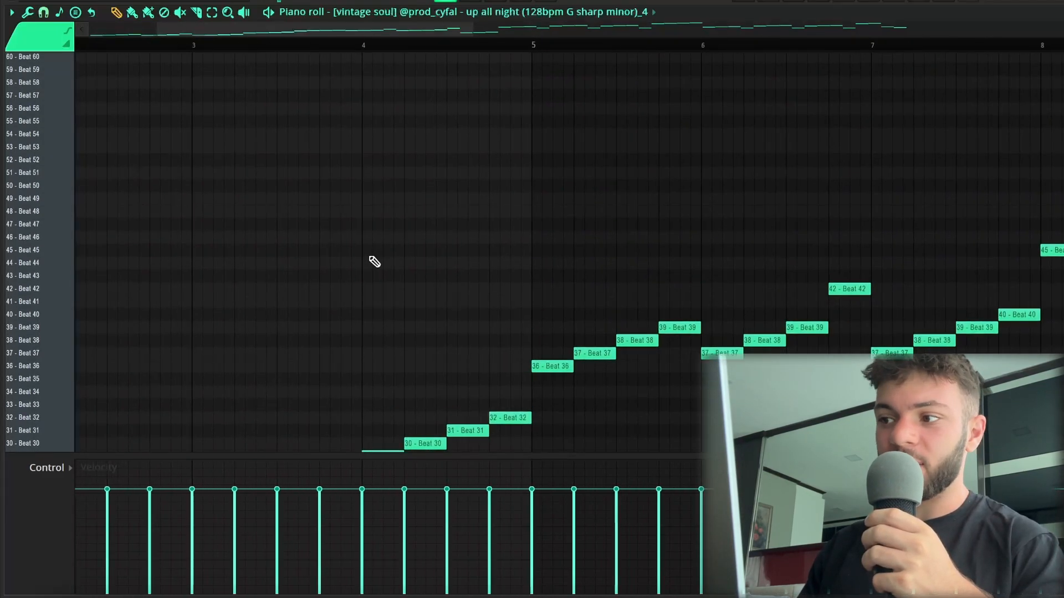
{"action": "scroll", "coordinate": [373, 261], "scroll_direction": "down", "scroll_amount": 3}
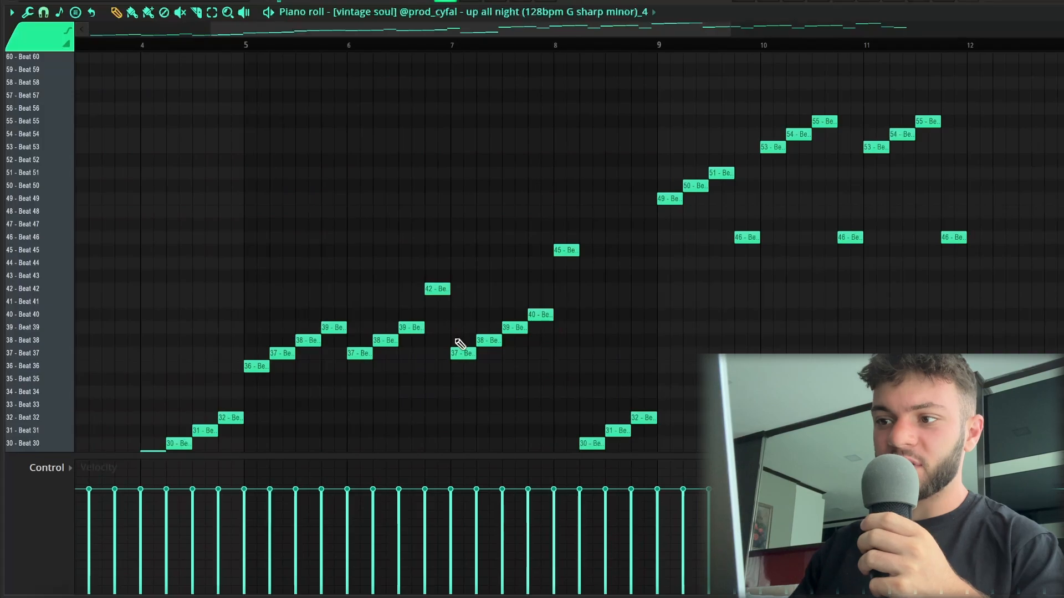
{"action": "scroll", "coordinate": [532, 346], "scroll_direction": "down", "scroll_amount": 2}
{"action": "scroll", "coordinate": [610, 326], "scroll_direction": "up", "scroll_amount": 3}
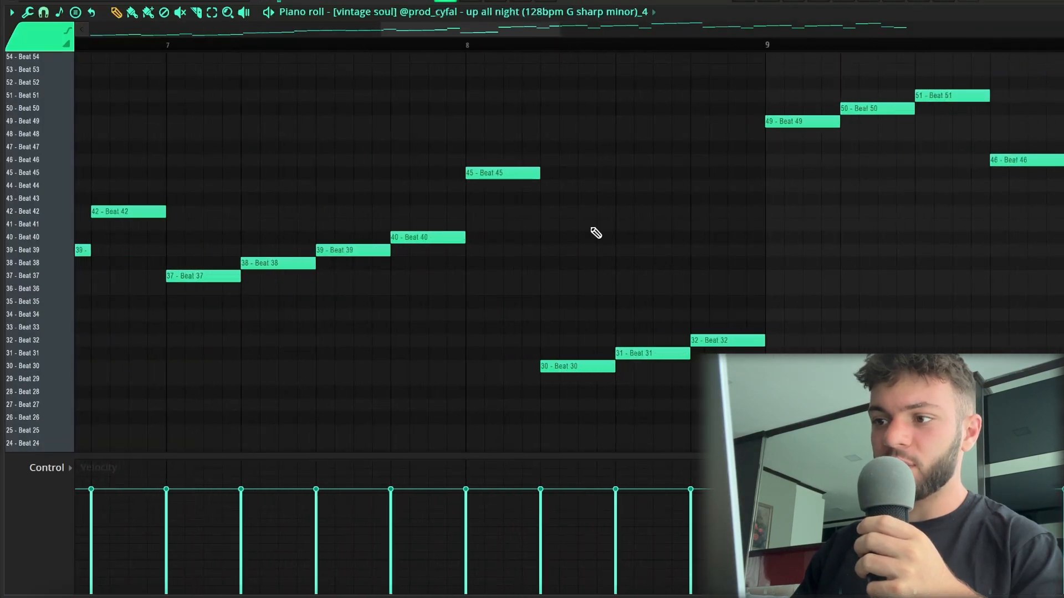
View the full sixteen-bar slice melody in the piano roll and play it back.
{"action": "scroll", "coordinate": [627, 185], "scroll_direction": "down", "scroll_amount": 4}
{"action": "scroll", "coordinate": [629, 187], "scroll_direction": "up", "scroll_amount": 4}
{"action": "scroll", "coordinate": [630, 188], "scroll_direction": "down", "scroll_amount": 2}
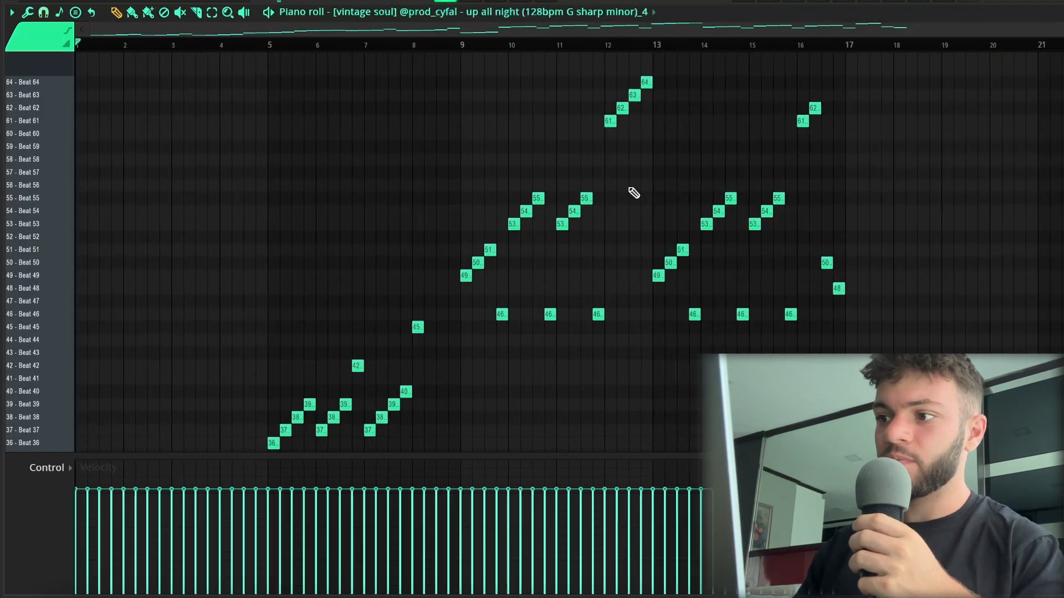
{"action": "key", "text": "space"}
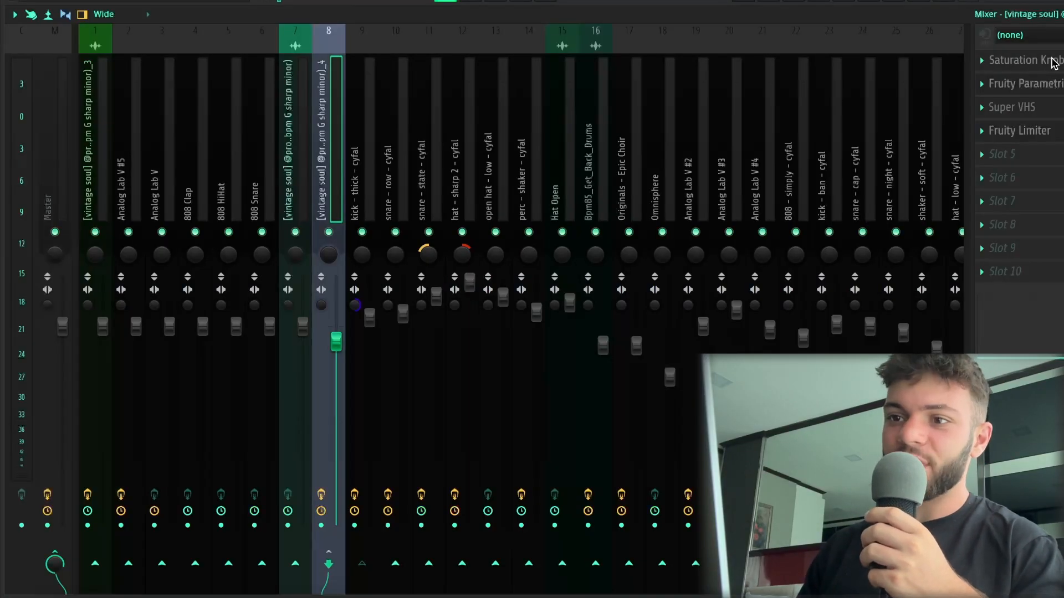
Inspect the Saturation Knob, Fruity Parametric EQ 2 and Super VHS effects on the chopped sample's mixer track 8.
{"action": "left_click", "coordinate": [1053, 62]}
{"action": "mouse_move", "coordinate": [244, 68]}
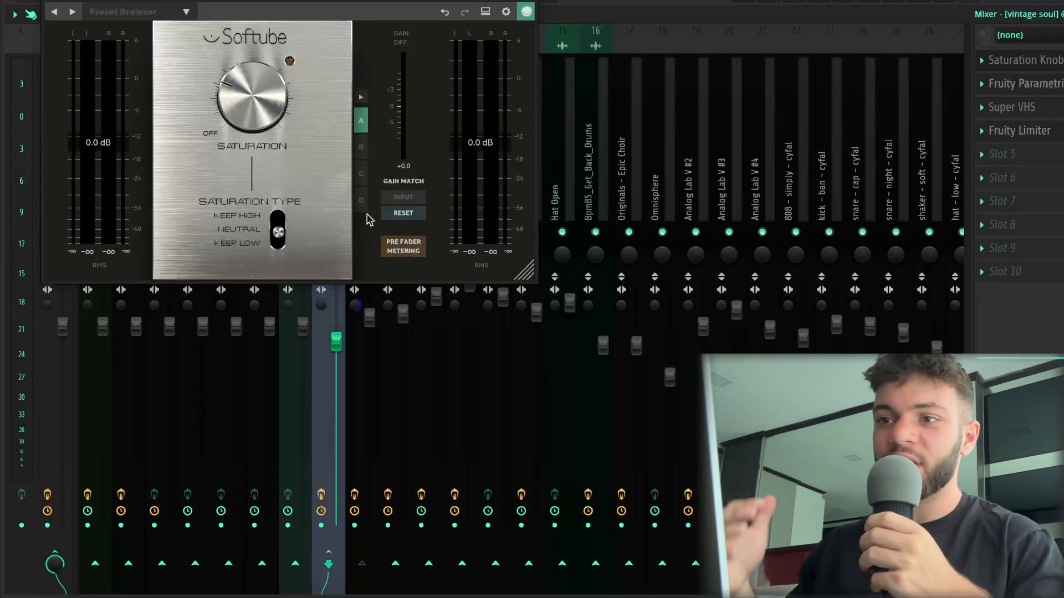
{"action": "left_click", "coordinate": [979, 81]}
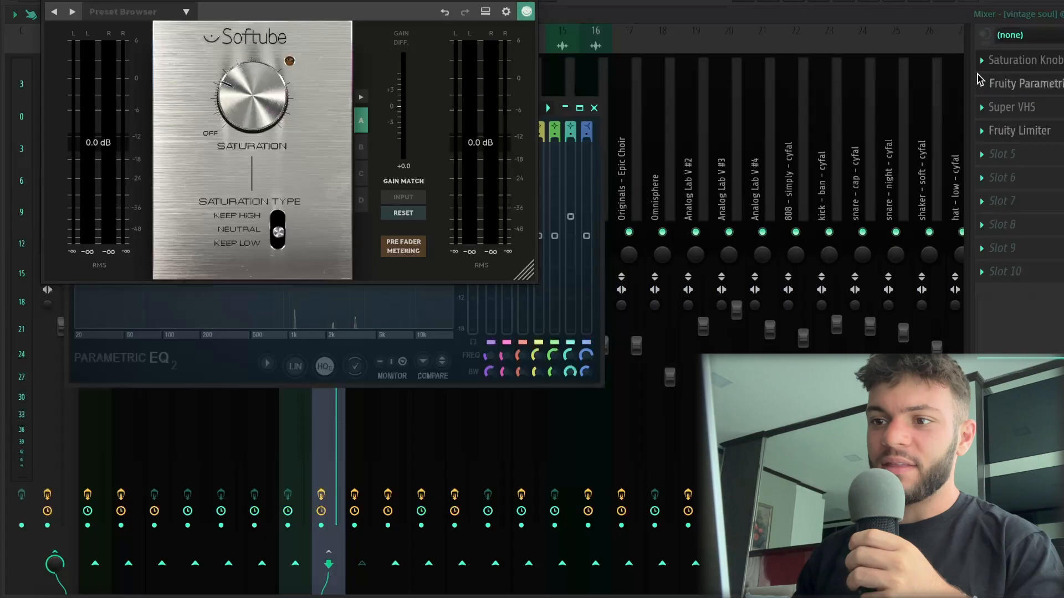
{"action": "left_click", "coordinate": [525, 8]}
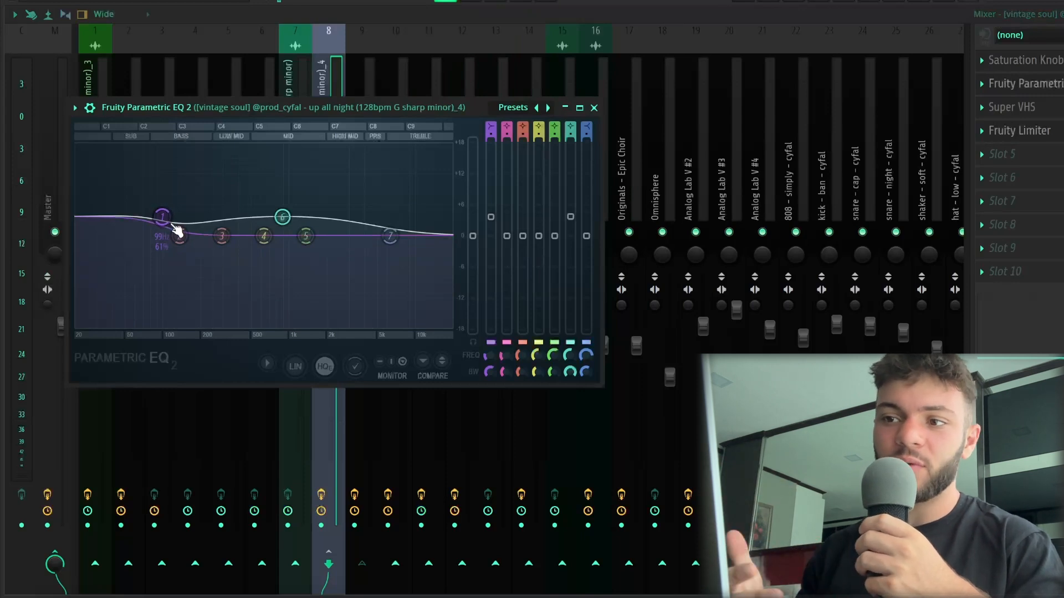
{"action": "left_click", "coordinate": [1016, 107]}
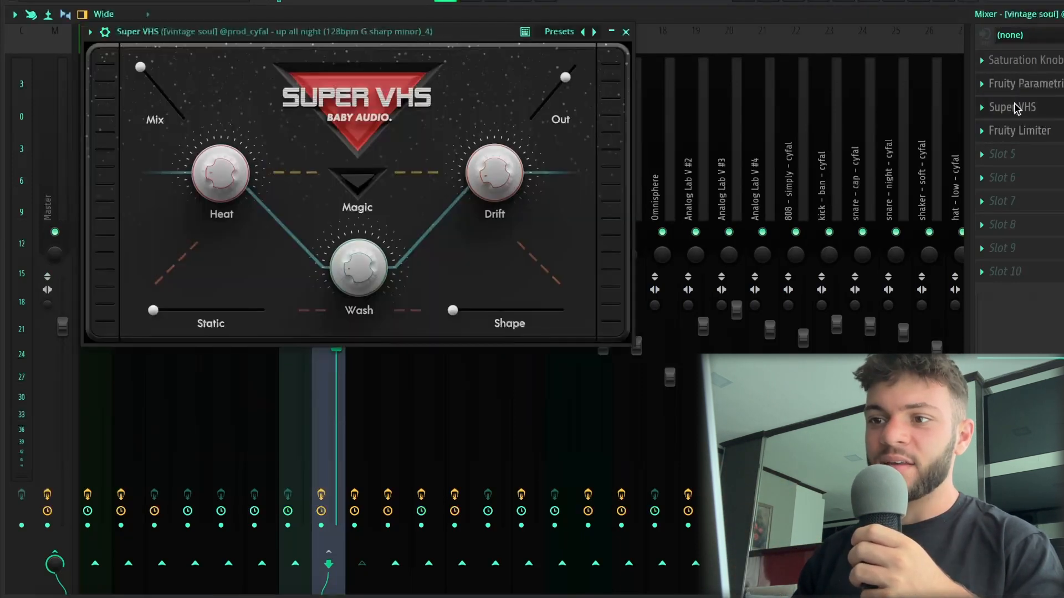
{"action": "left_click_drag", "start_coordinate": [370, 40], "coordinate": [431, 118]}
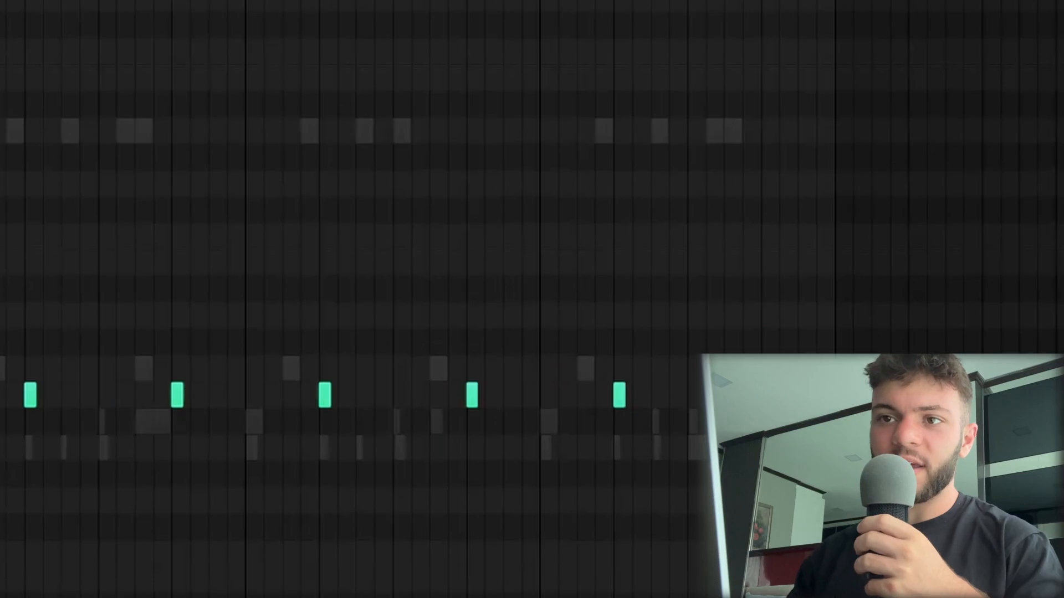
Examine the notes of the snare - row and snare - state channels in the piano roll.
{"action": "scroll", "coordinate": [388, 277], "scroll_direction": "down", "scroll_amount": 2}
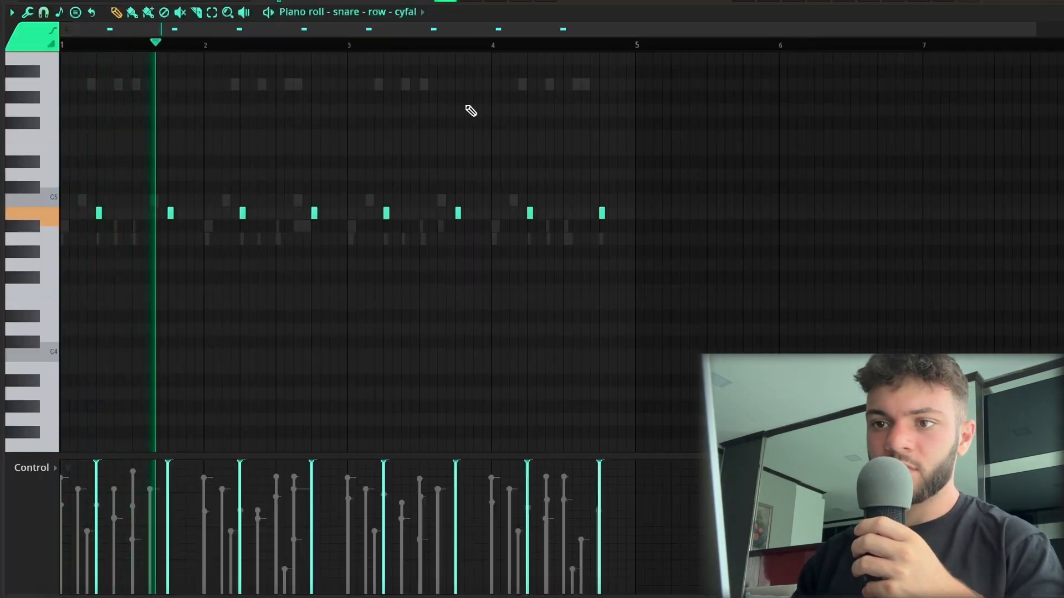
{"action": "key", "text": "F6"}
{"action": "left_click", "coordinate": [298, 352]}
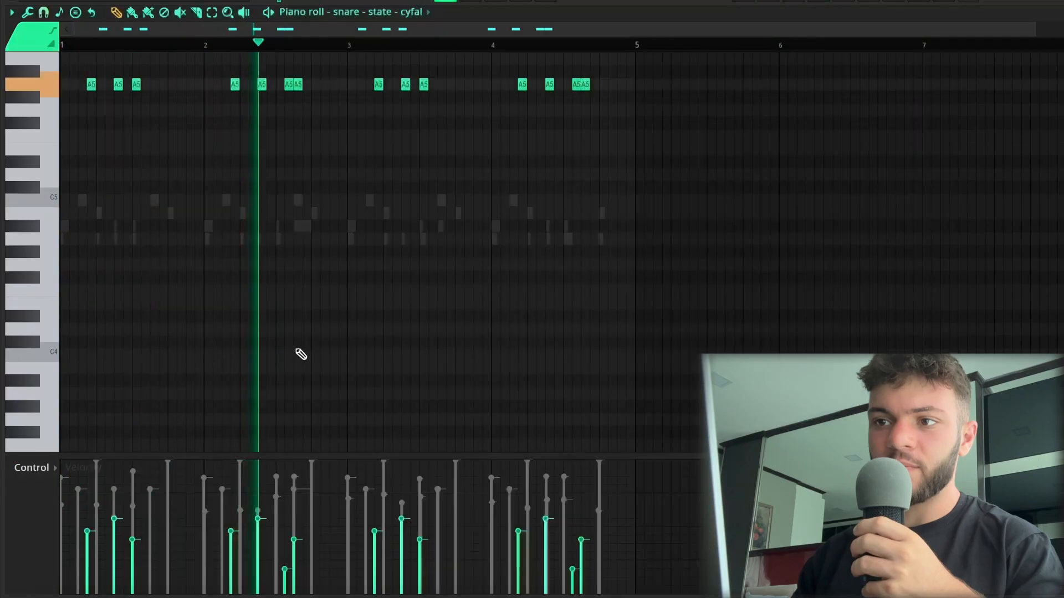
{"action": "scroll", "coordinate": [301, 354], "scroll_direction": "up", "scroll_amount": 2}
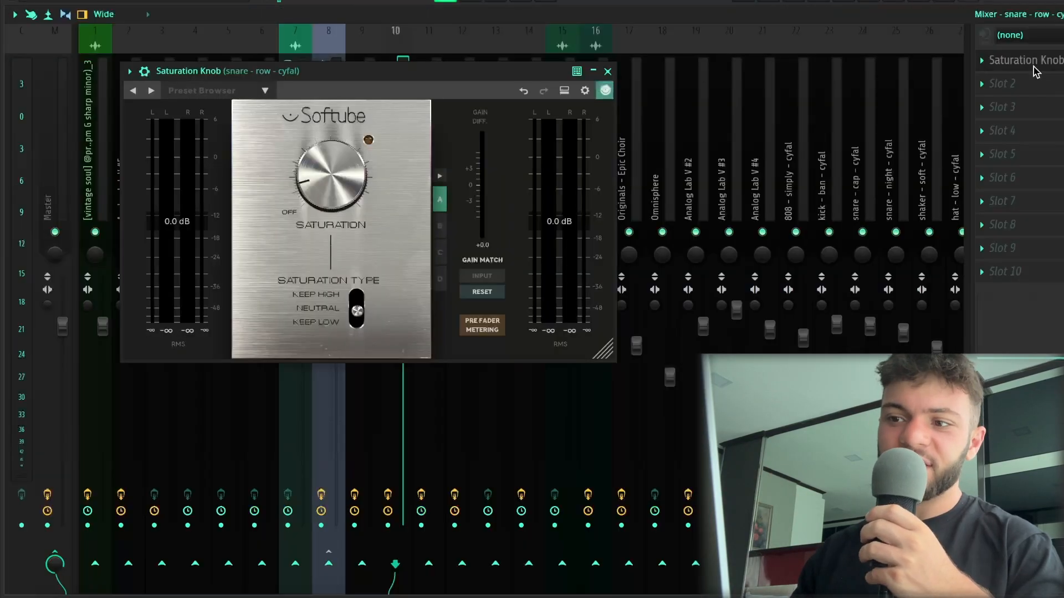
Check the Saturation Knob on the snare - row mixer track and the effect slots of the snare - state track.
{"action": "left_click", "coordinate": [1036, 72]}
{"action": "key", "text": "Right"}
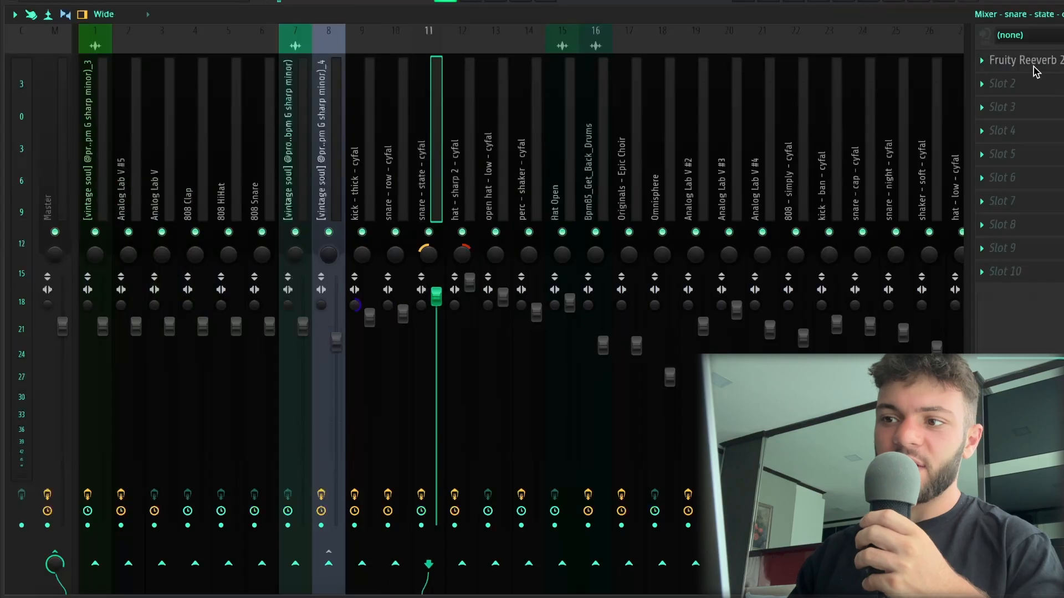
{"action": "left_click", "coordinate": [1035, 72]}
{"action": "left_click", "coordinate": [1035, 71]}
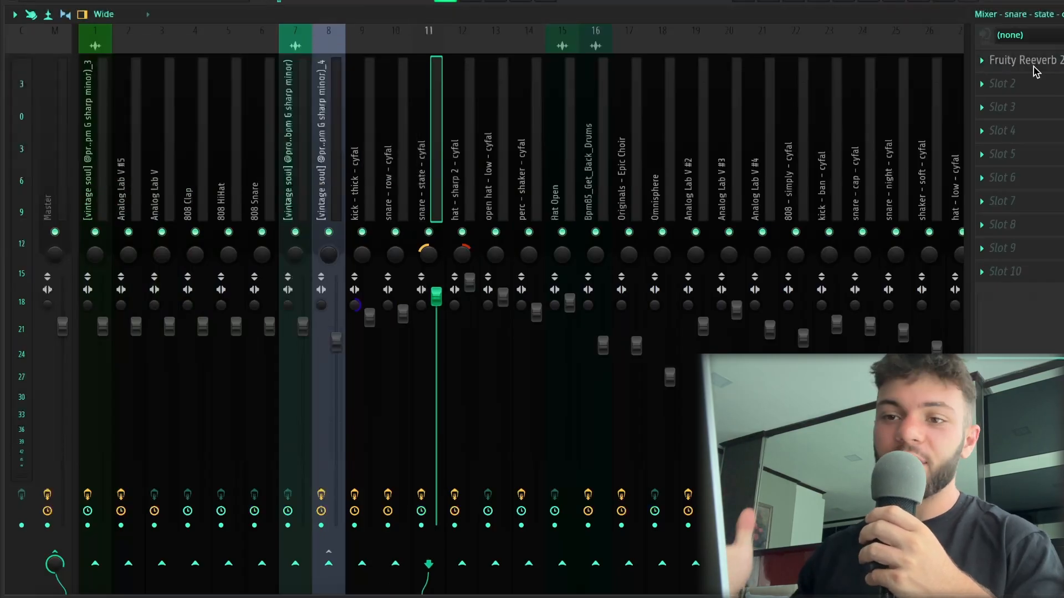
Open the kick - thick channel's notes in the piano roll, examine their placement over four bars, and play the pattern.
{"action": "key", "text": "F6"}
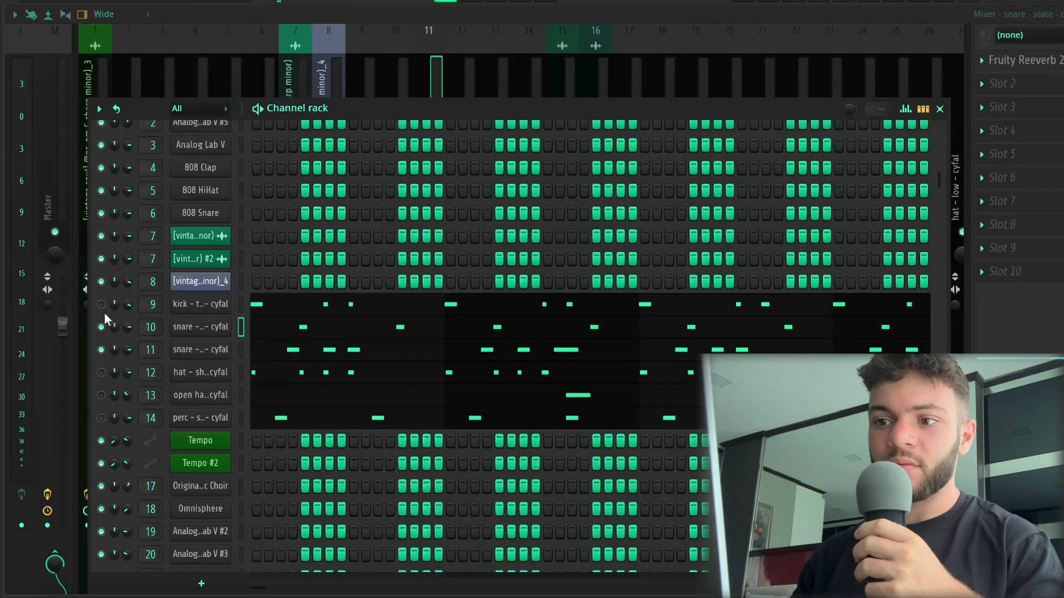
{"action": "left_click", "coordinate": [297, 308]}
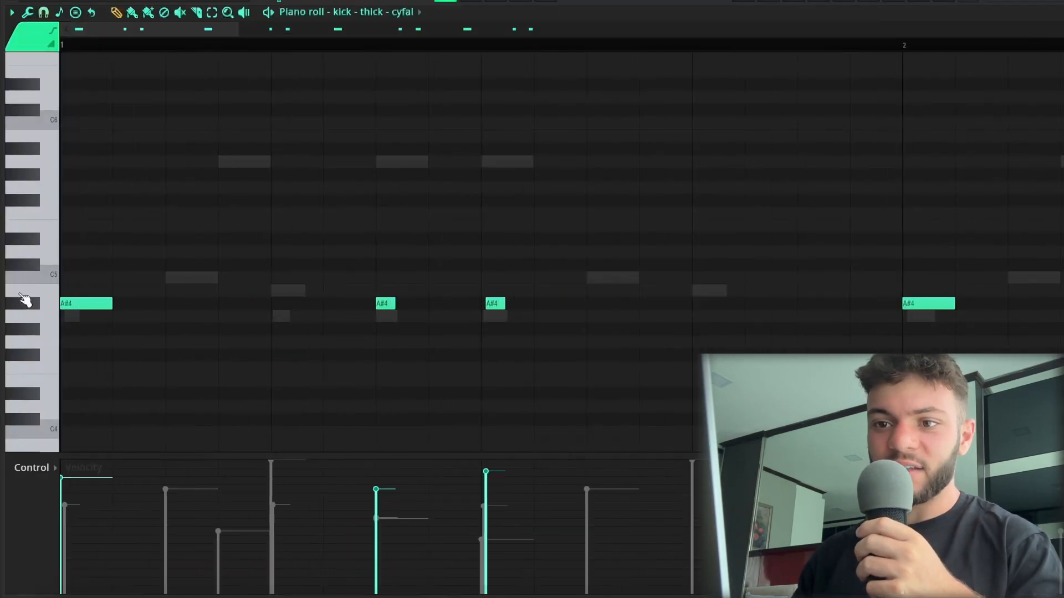
{"action": "scroll", "coordinate": [21, 295], "scroll_direction": "down", "scroll_amount": 5}
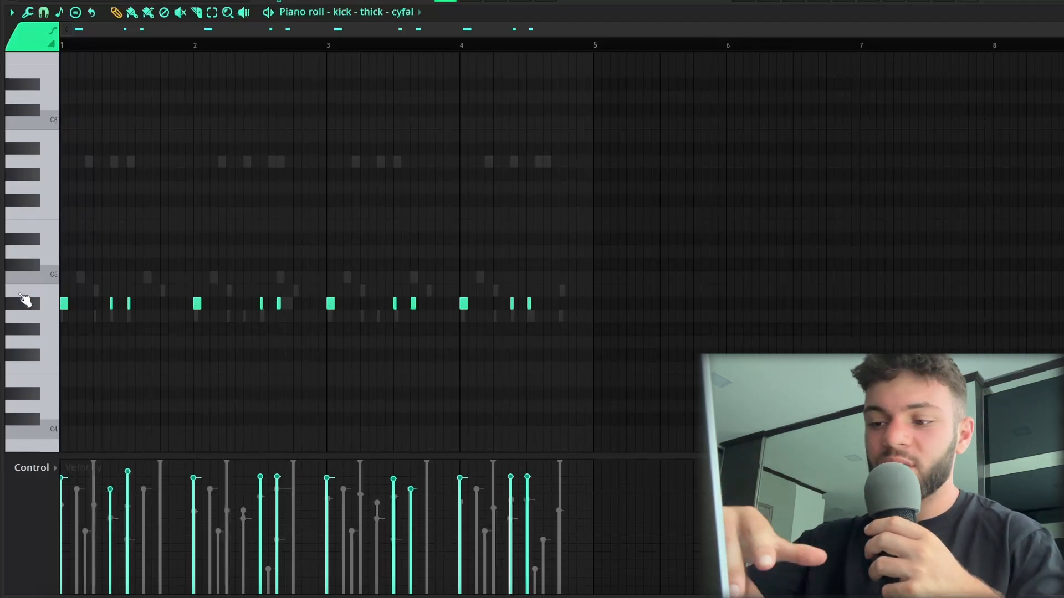
{"action": "scroll", "coordinate": [17, 356], "scroll_direction": "up", "scroll_amount": 5}
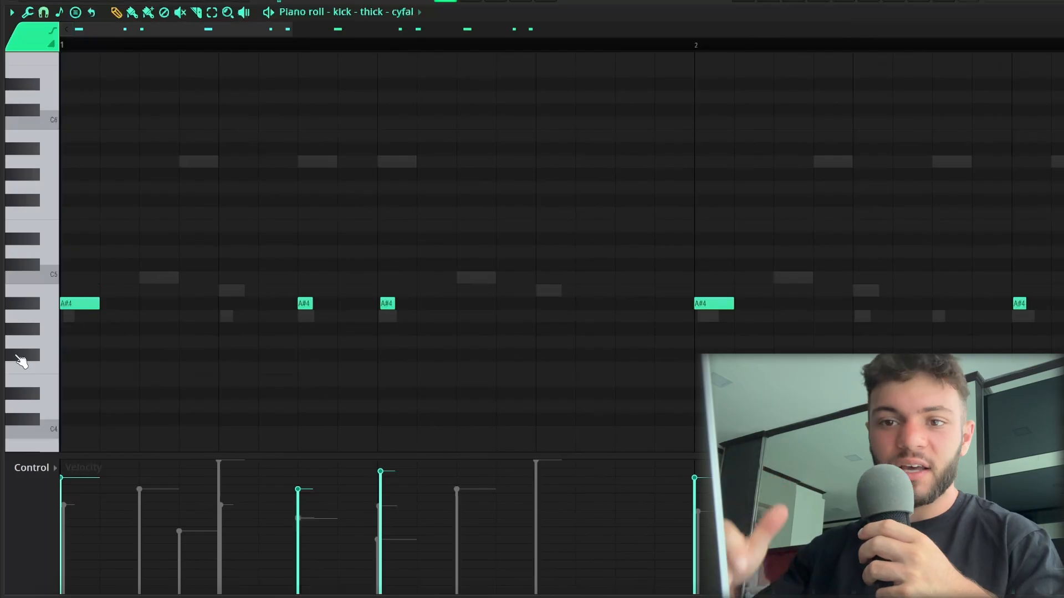
{"action": "scroll", "coordinate": [169, 348], "scroll_direction": "down", "scroll_amount": 4}
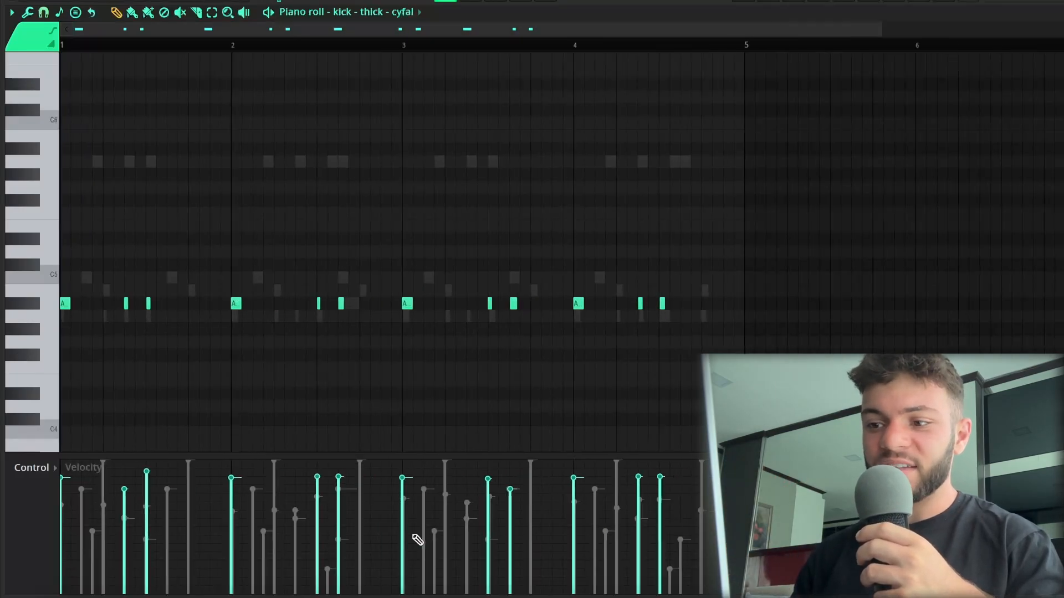
{"action": "scroll", "coordinate": [5, 327], "scroll_direction": "up", "scroll_amount": 5}
{"action": "scroll", "coordinate": [12, 332], "scroll_direction": "down", "scroll_amount": 6}
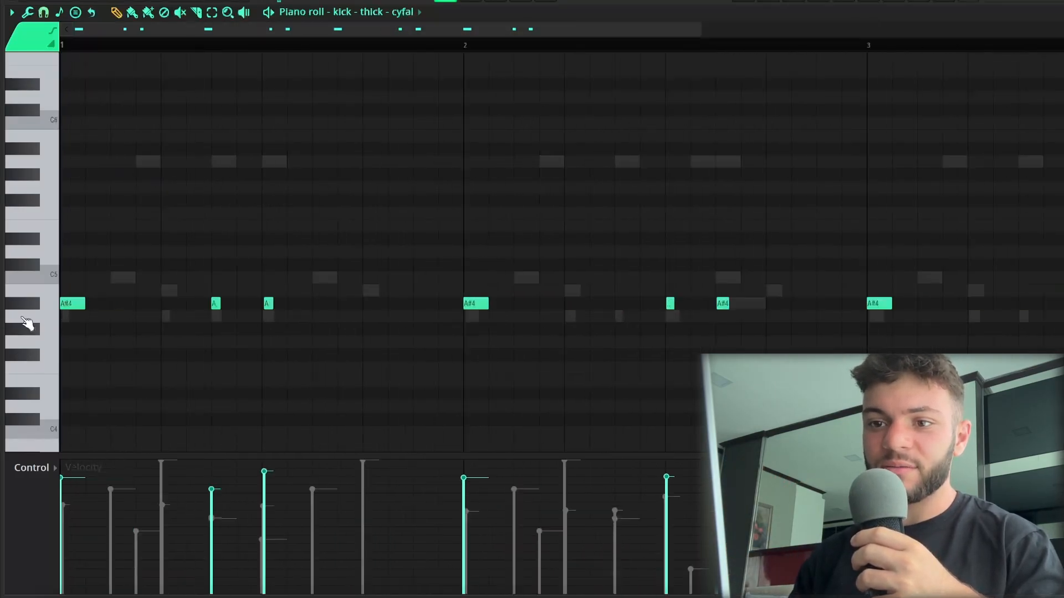
{"action": "scroll", "coordinate": [112, 335], "scroll_direction": "up", "scroll_amount": 4}
{"action": "scroll", "coordinate": [113, 337], "scroll_direction": "down", "scroll_amount": 3}
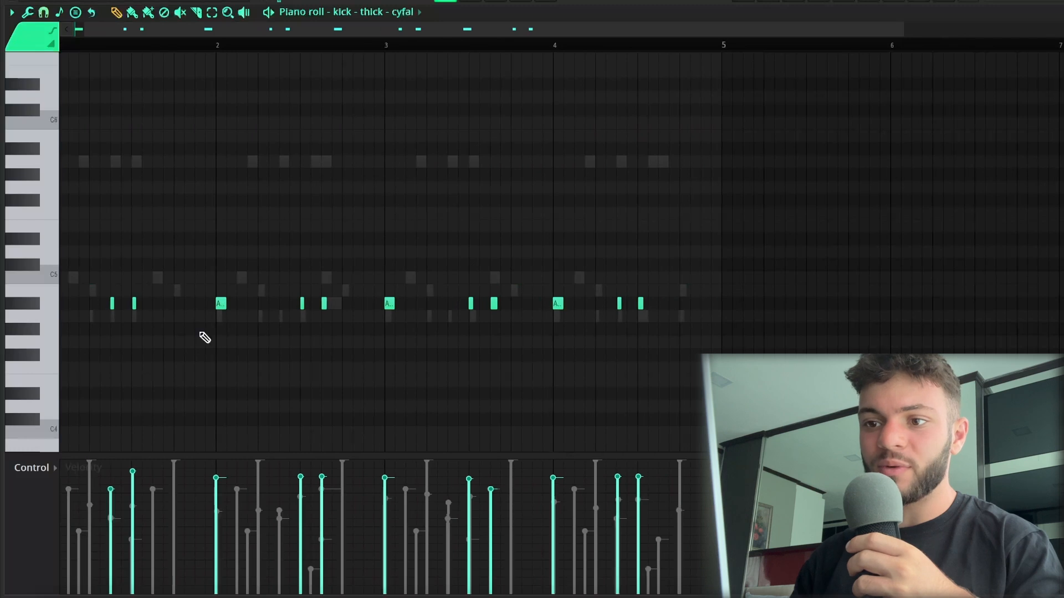
{"action": "scroll", "coordinate": [205, 338], "scroll_direction": "up", "scroll_amount": 4}
{"action": "scroll", "coordinate": [231, 329], "scroll_direction": "down", "scroll_amount": 4}
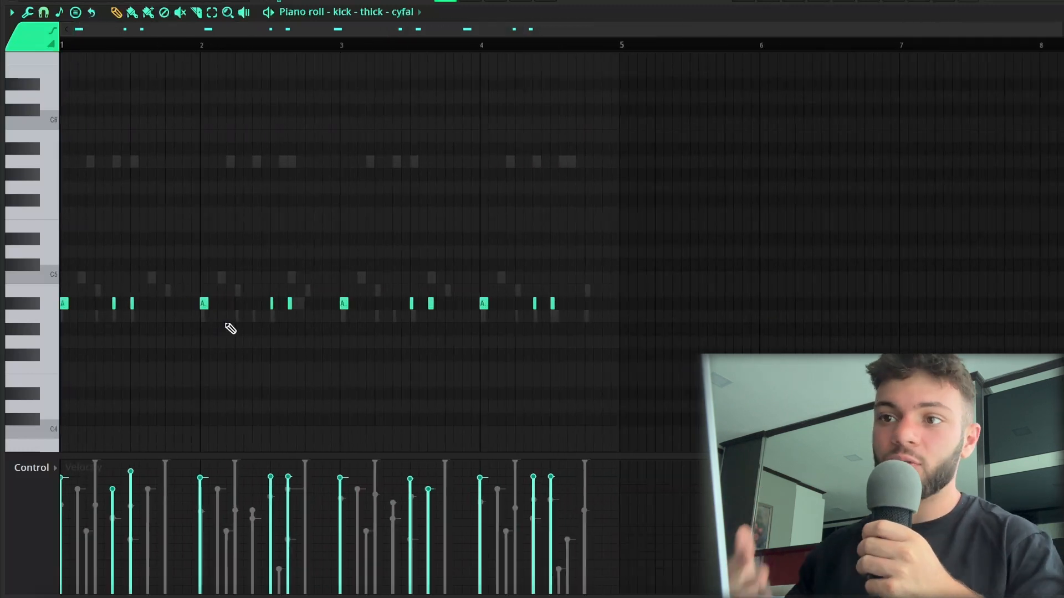
{"action": "scroll", "coordinate": [23, 125], "scroll_direction": "up", "scroll_amount": 4}
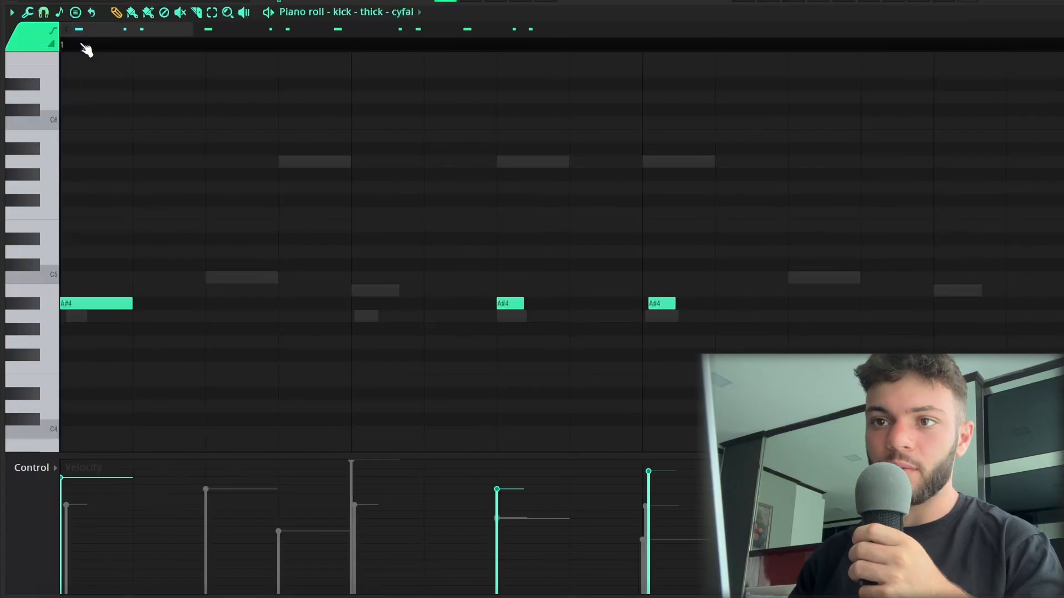
{"action": "key", "text": "space"}
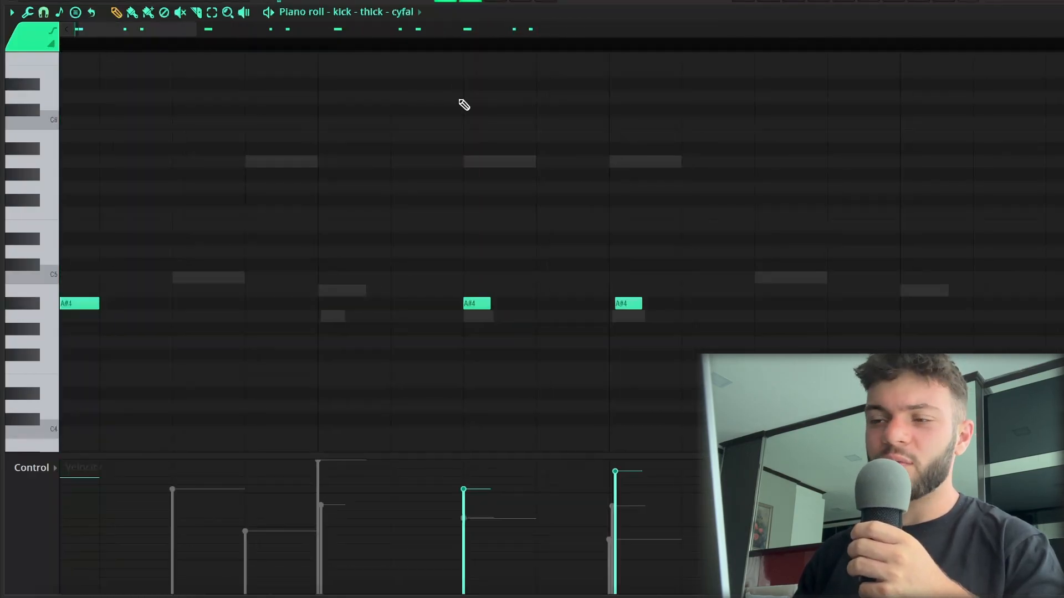
Open the hat - sharp 2 channel's notes in the piano roll, examine their offsets from the grid in bar 1, and play the pattern.
{"action": "scroll", "coordinate": [456, 156], "scroll_direction": "down", "scroll_amount": 5}
{"action": "key", "text": "F6"}
{"action": "left_click", "coordinate": [265, 311]}
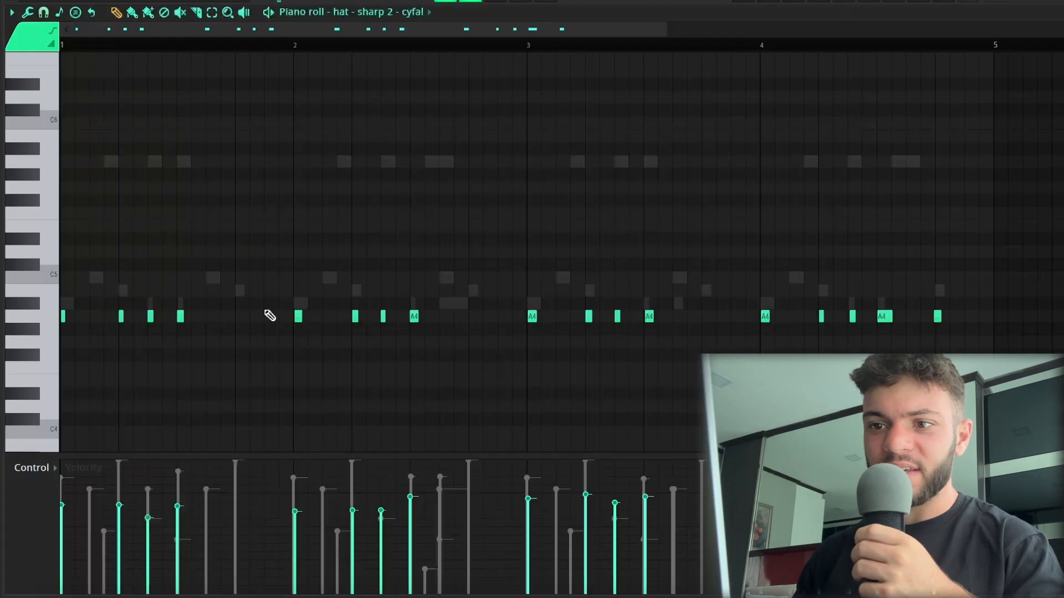
{"action": "scroll", "coordinate": [270, 315], "scroll_direction": "down", "scroll_amount": 2}
{"action": "scroll", "coordinate": [53, 312], "scroll_direction": "up", "scroll_amount": 6}
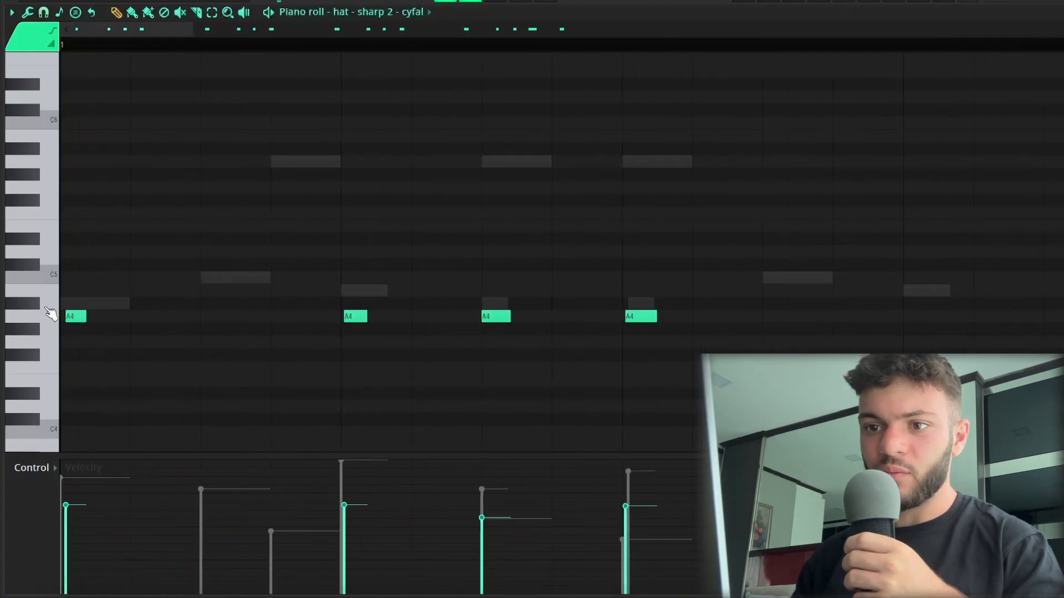
{"action": "scroll", "coordinate": [49, 284], "scroll_direction": "down", "scroll_amount": 2}
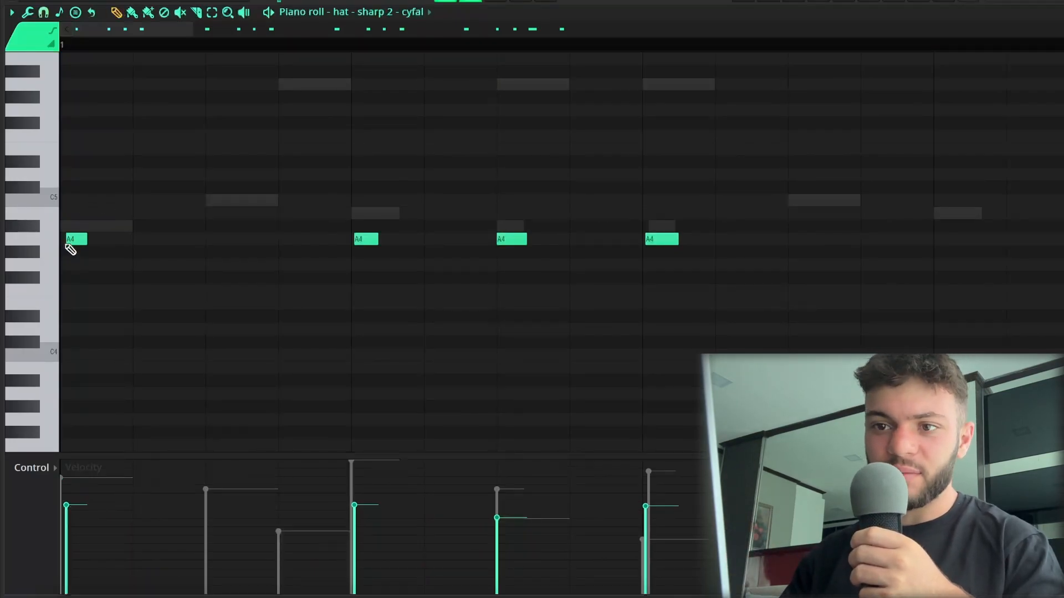
{"action": "key", "text": "space"}
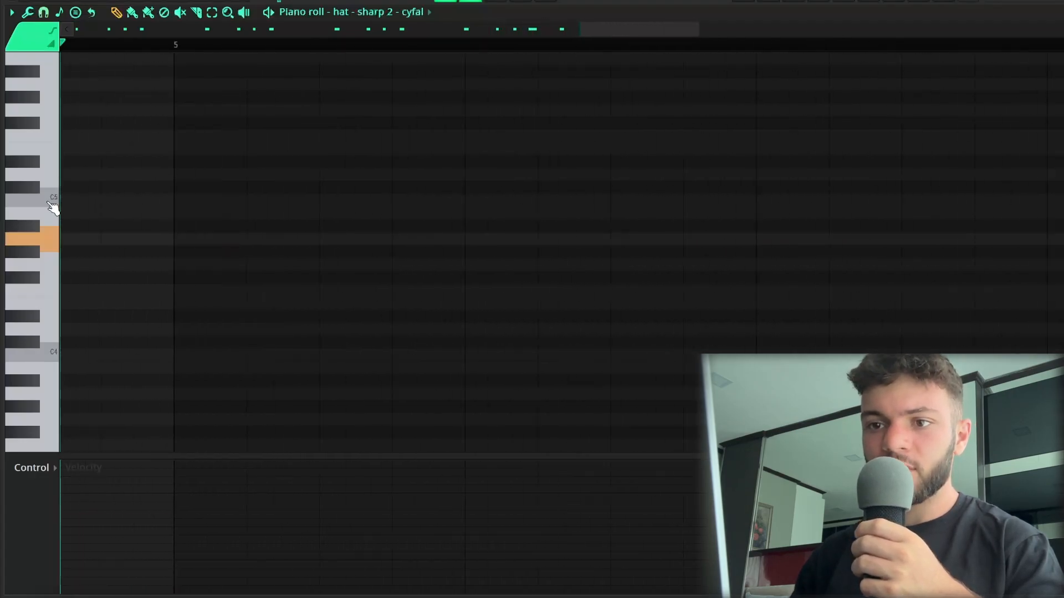
Open the open hat - low channel in the piano roll and follow its bar 2 note during playback.
{"action": "key", "text": "F6"}
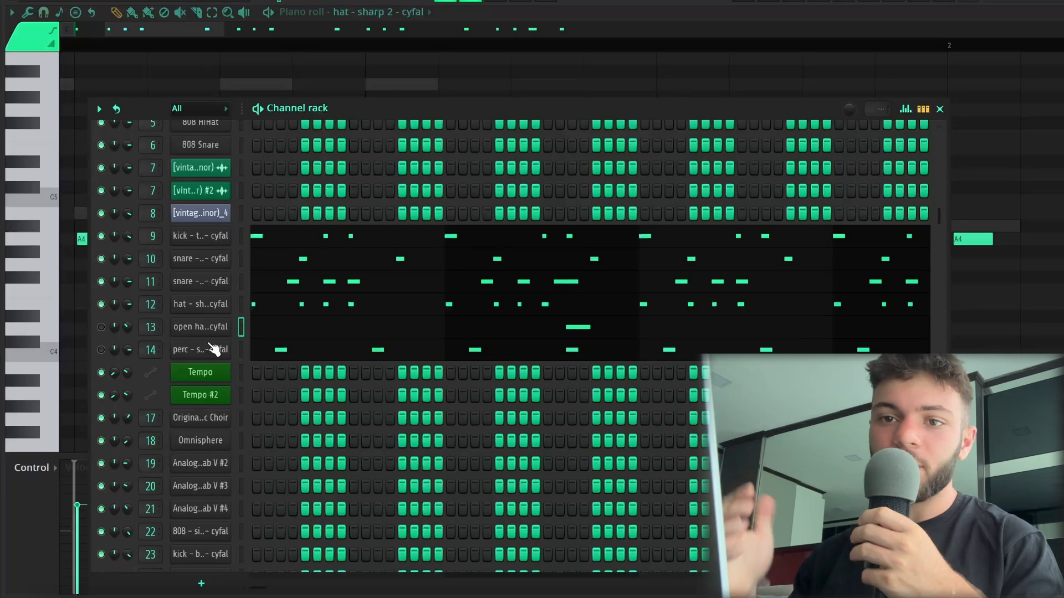
{"action": "left_click", "coordinate": [309, 331]}
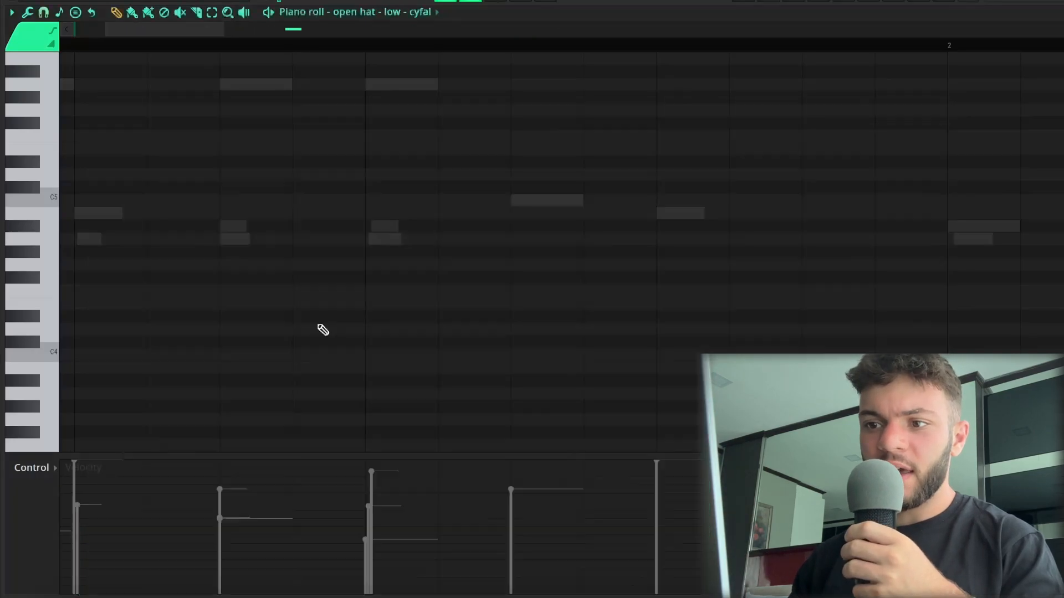
{"action": "scroll", "coordinate": [204, 129], "scroll_direction": "up", "scroll_amount": 3}
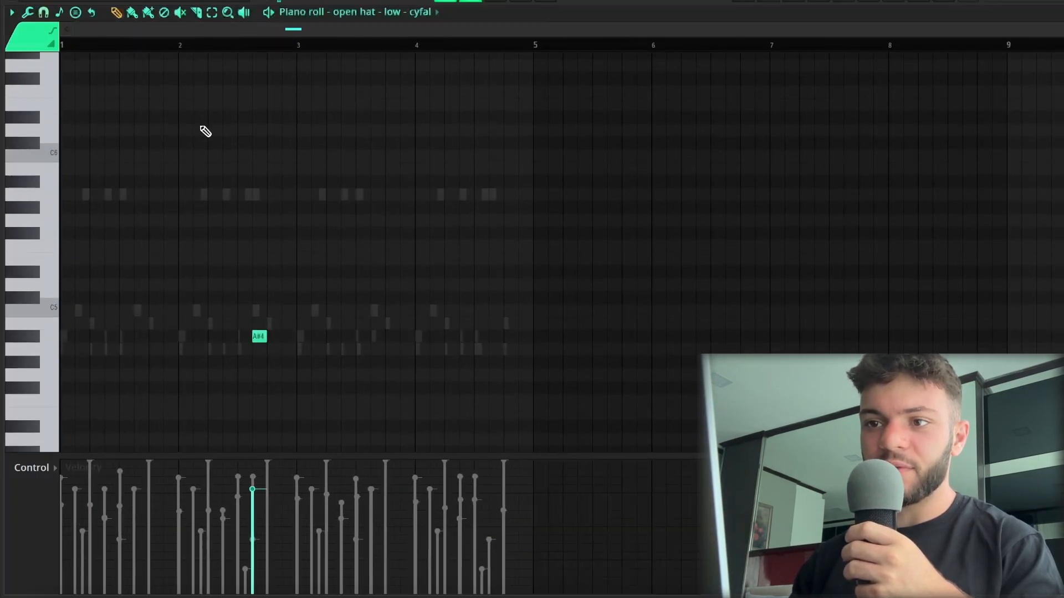
{"action": "scroll", "coordinate": [131, 280], "scroll_direction": "up", "scroll_amount": 3}
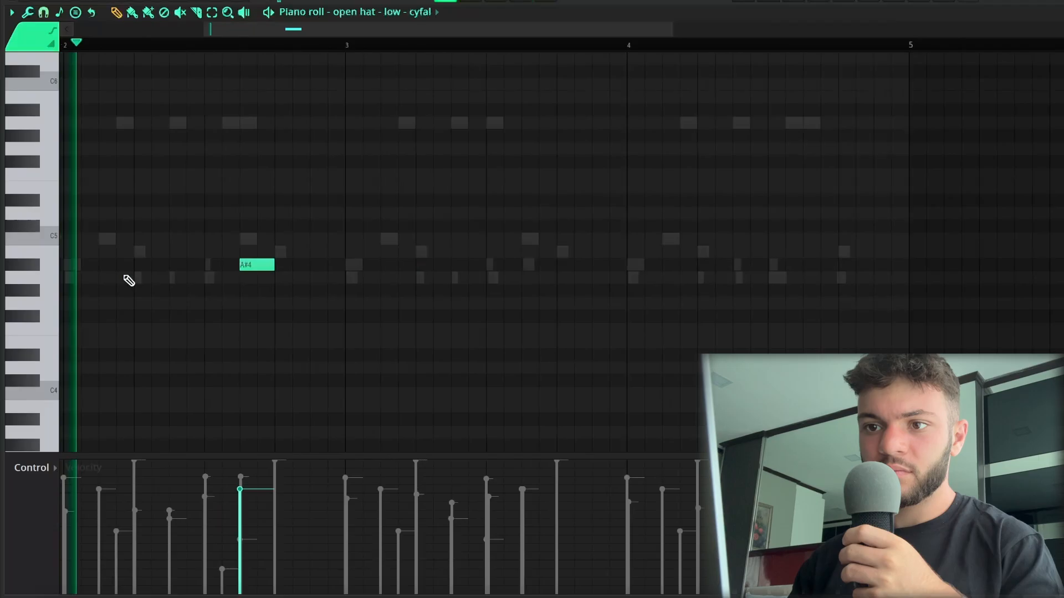
{"action": "scroll", "coordinate": [131, 280], "scroll_direction": "up", "scroll_amount": 1}
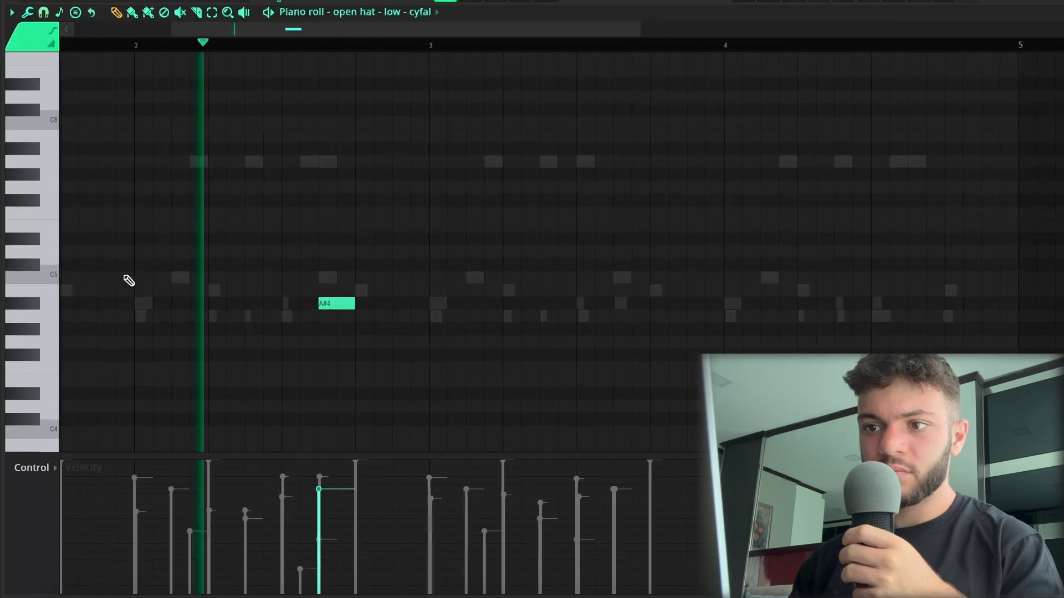
{"action": "scroll", "coordinate": [131, 280], "scroll_direction": "down", "scroll_amount": 2}
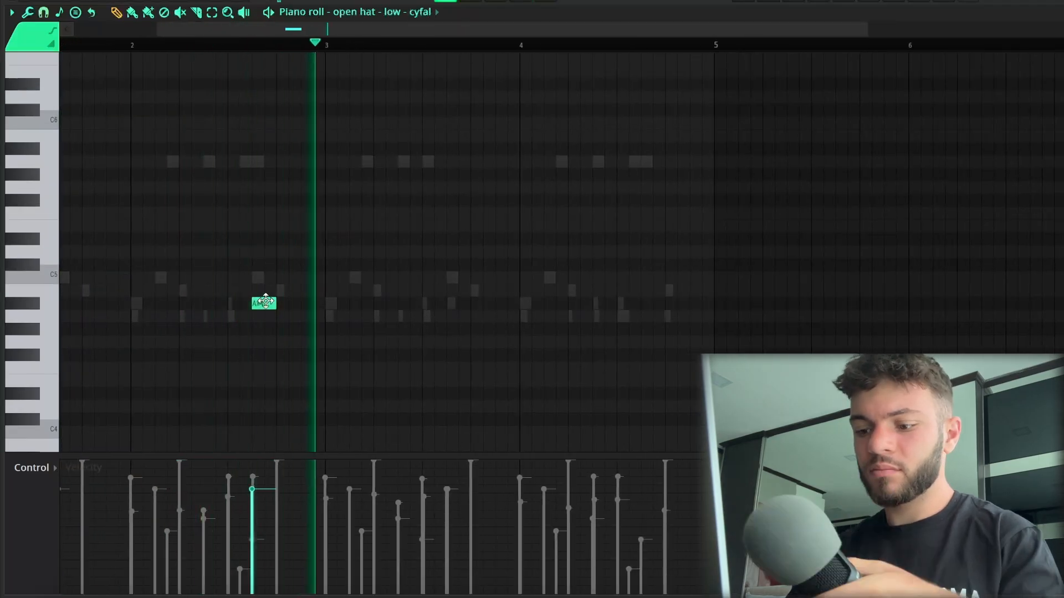
{"action": "key", "text": "Down"}
Look over the playlist arrangement of the melody, drum and automation clips, from the full song to the opening bars.
{"action": "scroll", "coordinate": [447, 287], "scroll_direction": "down", "scroll_amount": 3}
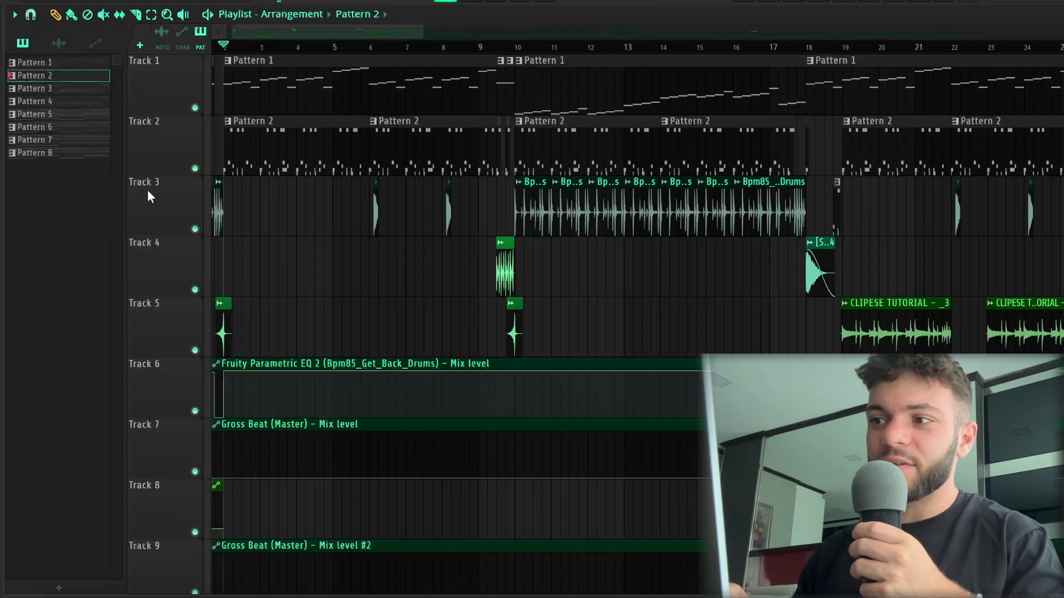
{"action": "scroll", "coordinate": [147, 189], "scroll_direction": "down", "scroll_amount": 5}
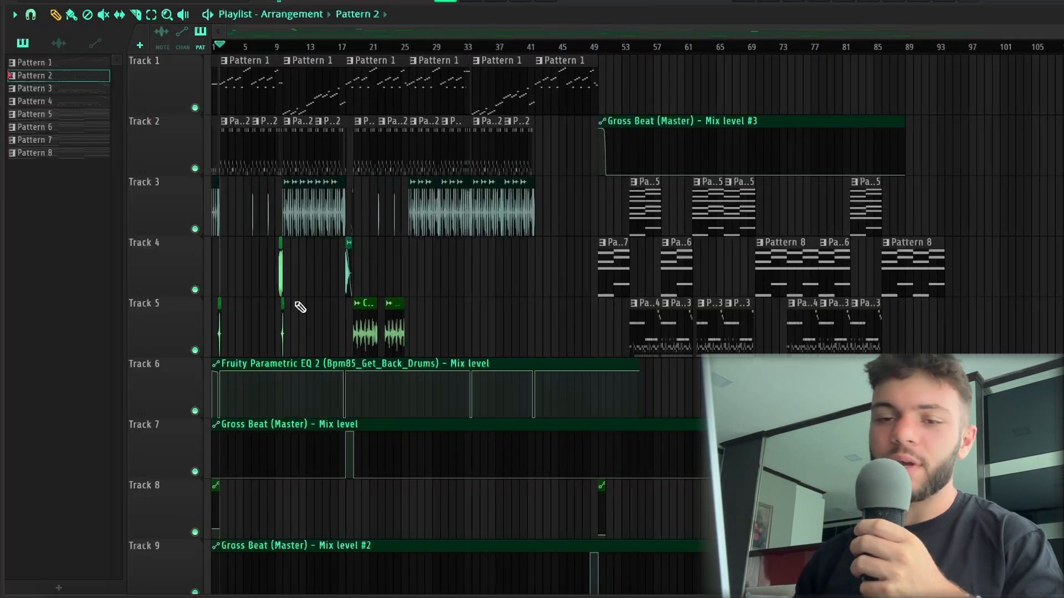
{"action": "scroll", "coordinate": [120, 314], "scroll_direction": "up", "scroll_amount": 4}
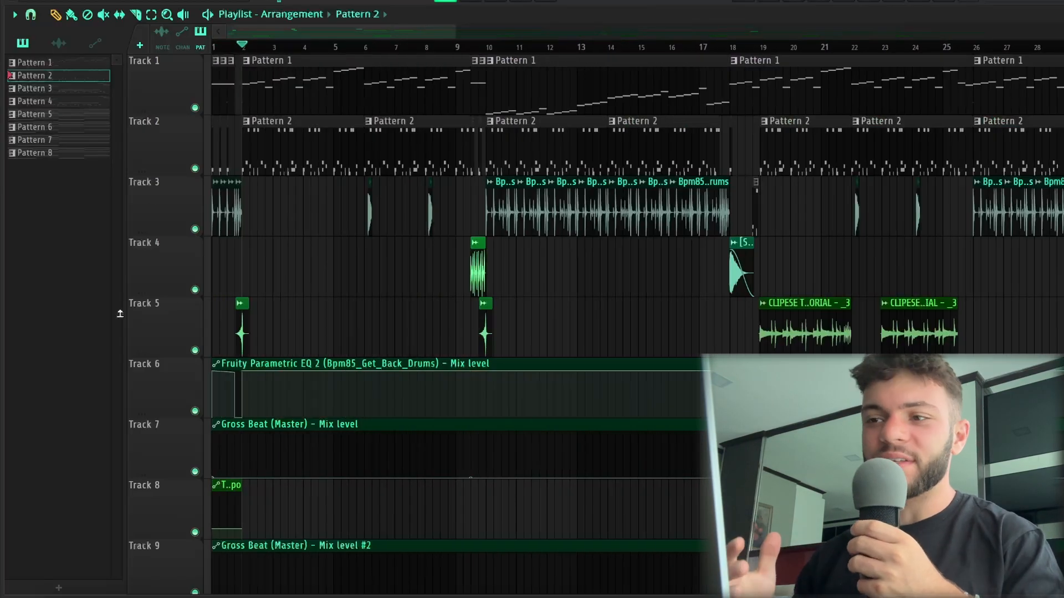
Play the intro in bar 1 and examine its repeated melody, drum loop, riser and automation clips leading into bar 2.
{"action": "scroll", "coordinate": [260, 59], "scroll_direction": "up", "scroll_amount": 5}
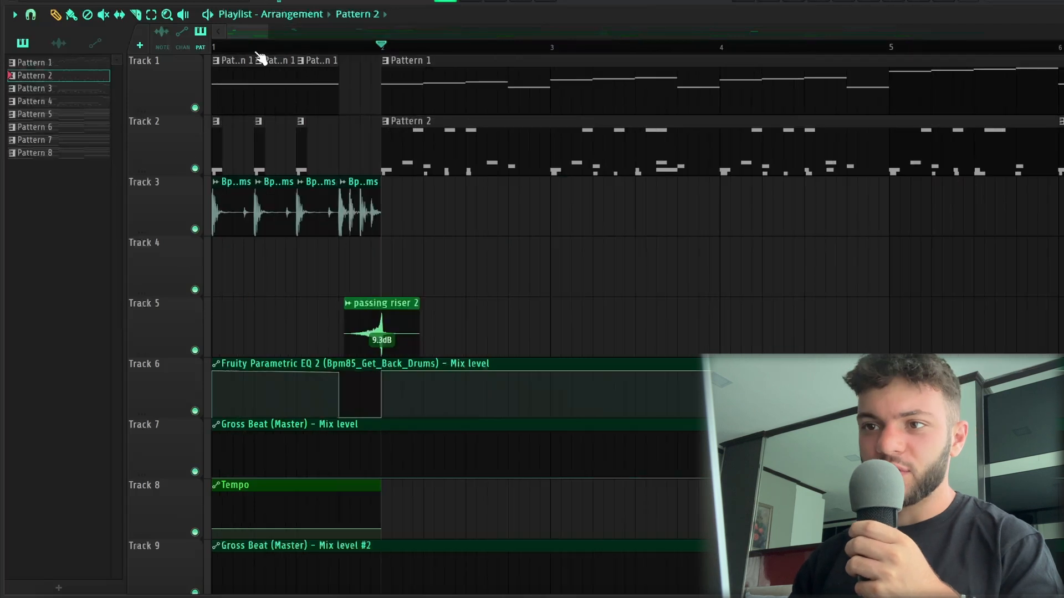
{"action": "scroll", "coordinate": [188, 131], "scroll_direction": "down", "scroll_amount": 3}
{"action": "scroll", "coordinate": [188, 132], "scroll_direction": "up", "scroll_amount": 4}
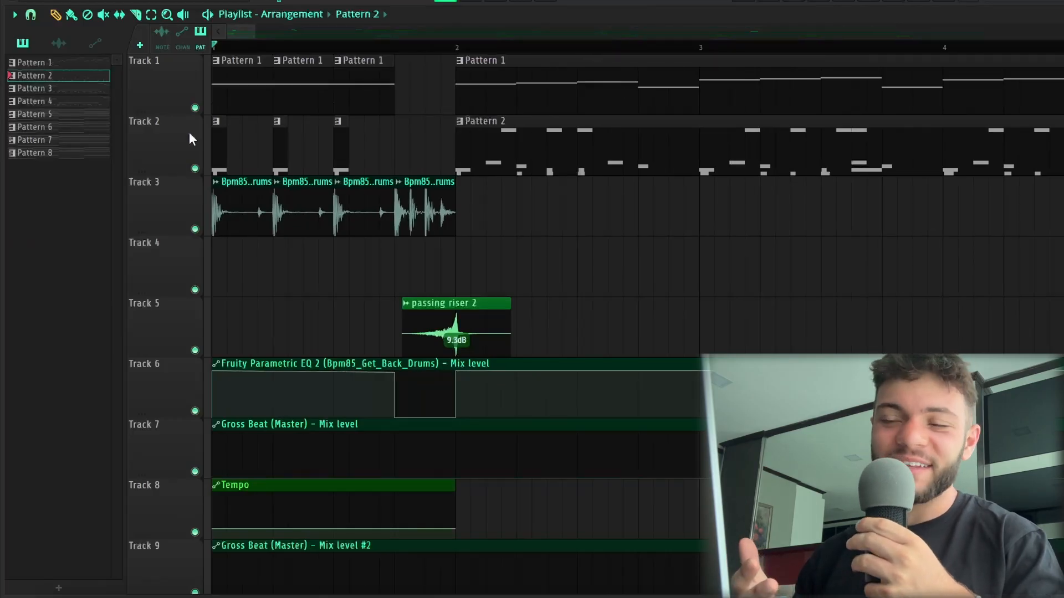
{"action": "scroll", "coordinate": [166, 151], "scroll_direction": "up", "scroll_amount": 4}
{"action": "key", "text": "space"}
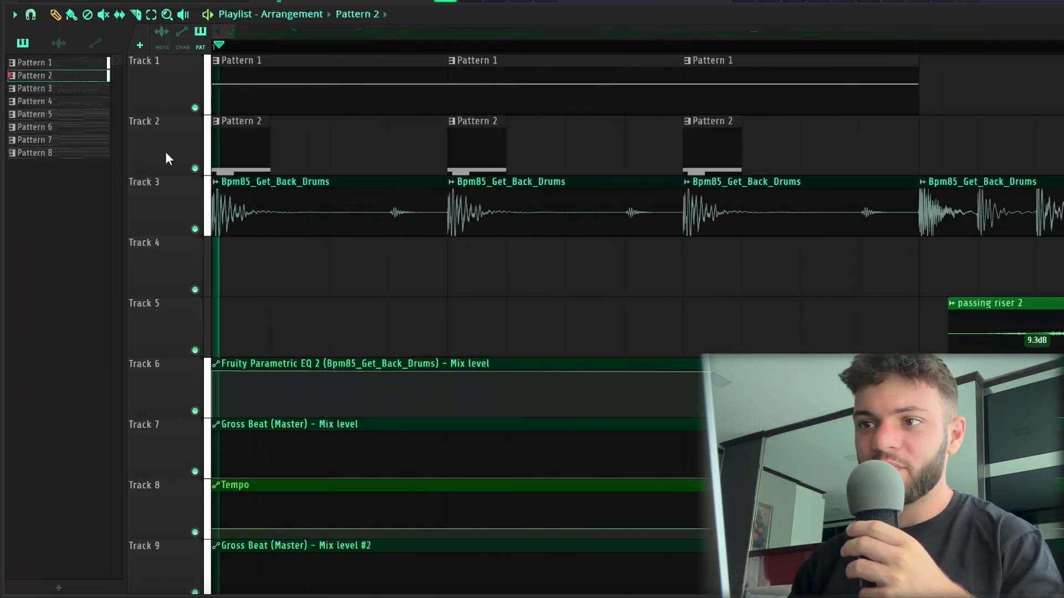
{"action": "scroll", "coordinate": [165, 151], "scroll_direction": "down", "scroll_amount": 3}
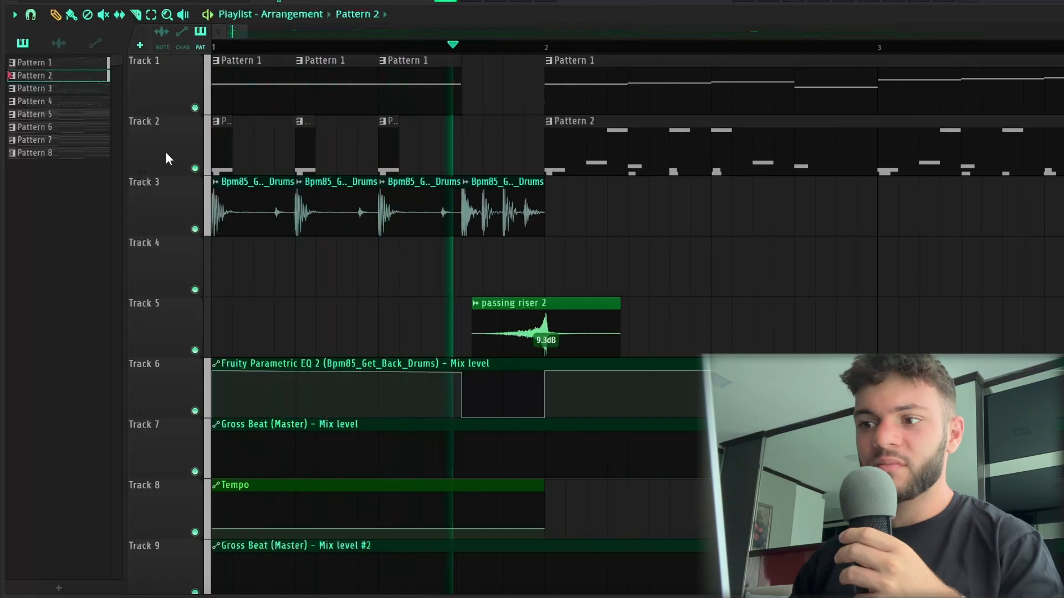
{"action": "key", "text": "space"}
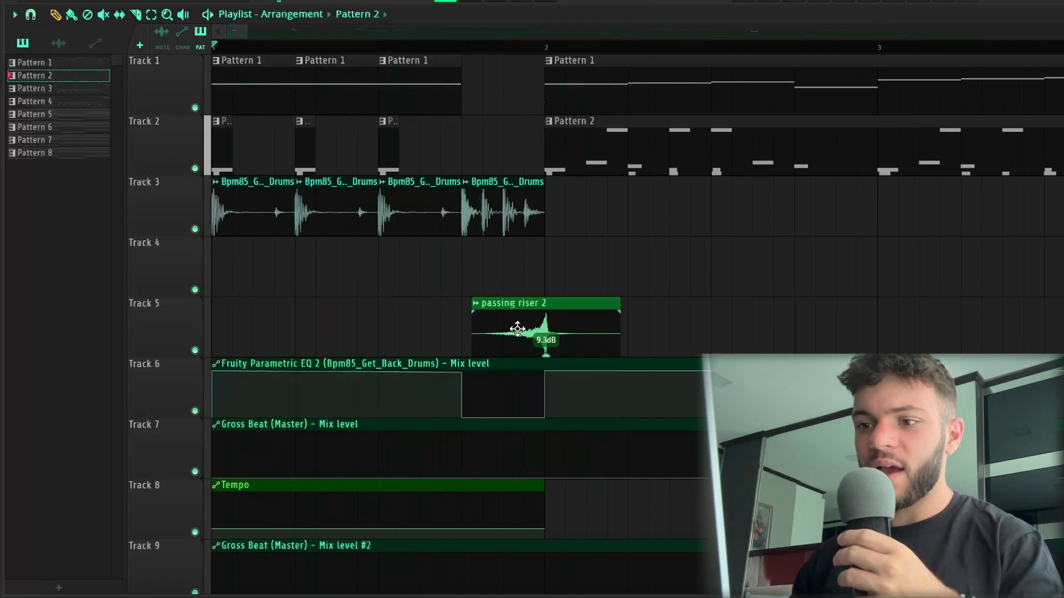
{"action": "scroll", "coordinate": [211, 221], "scroll_direction": "up", "scroll_amount": 3}
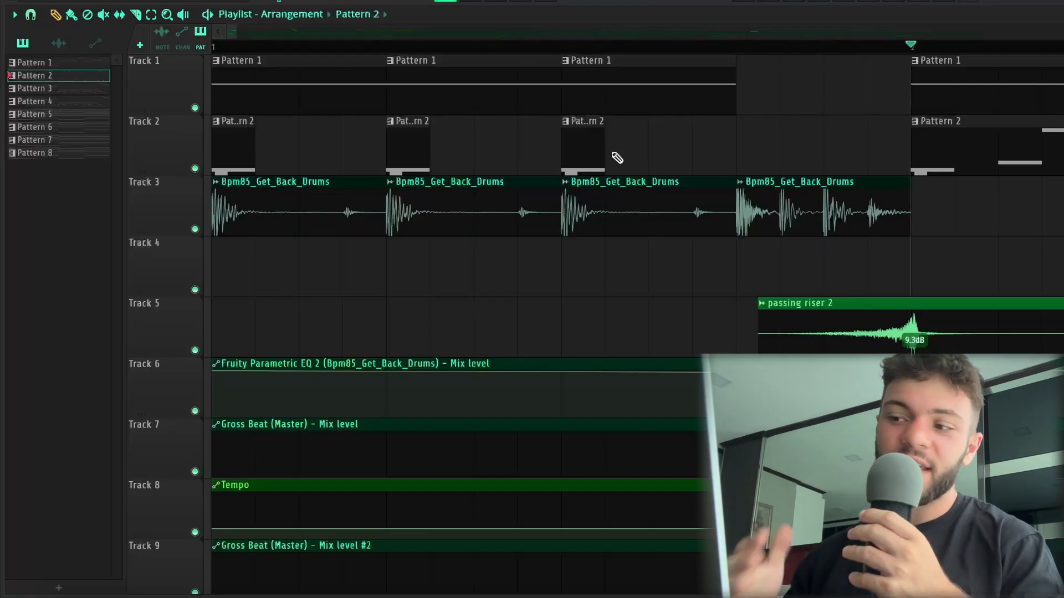
Look over the full arrangement, comparing the melody, drum pattern and drum loop sections up to the closing melody.
{"action": "scroll", "coordinate": [616, 157], "scroll_direction": "down", "scroll_amount": 6}
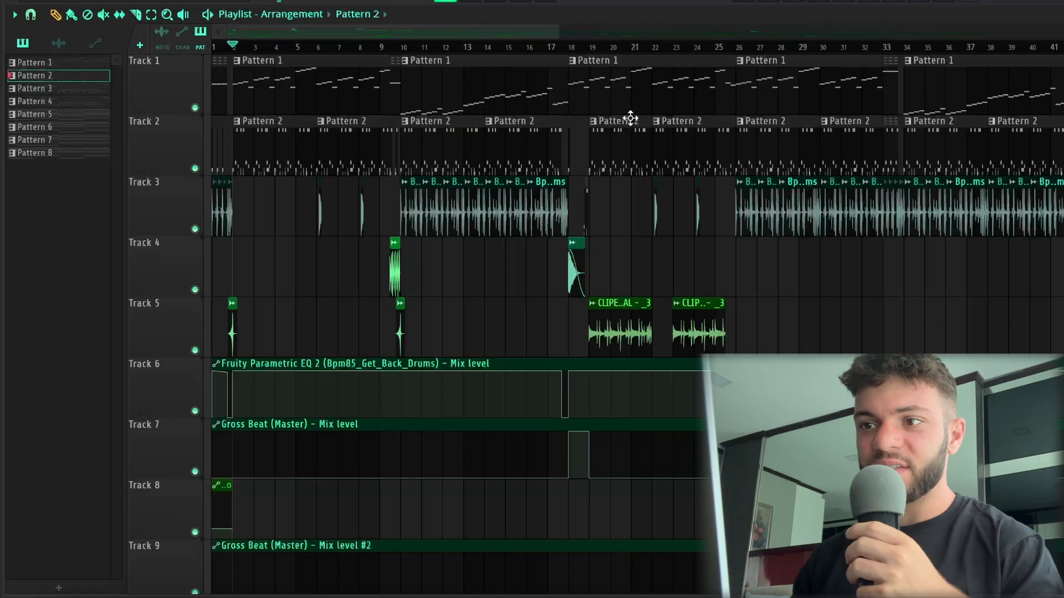
{"action": "scroll", "coordinate": [568, 164], "scroll_direction": "down", "scroll_amount": 3}
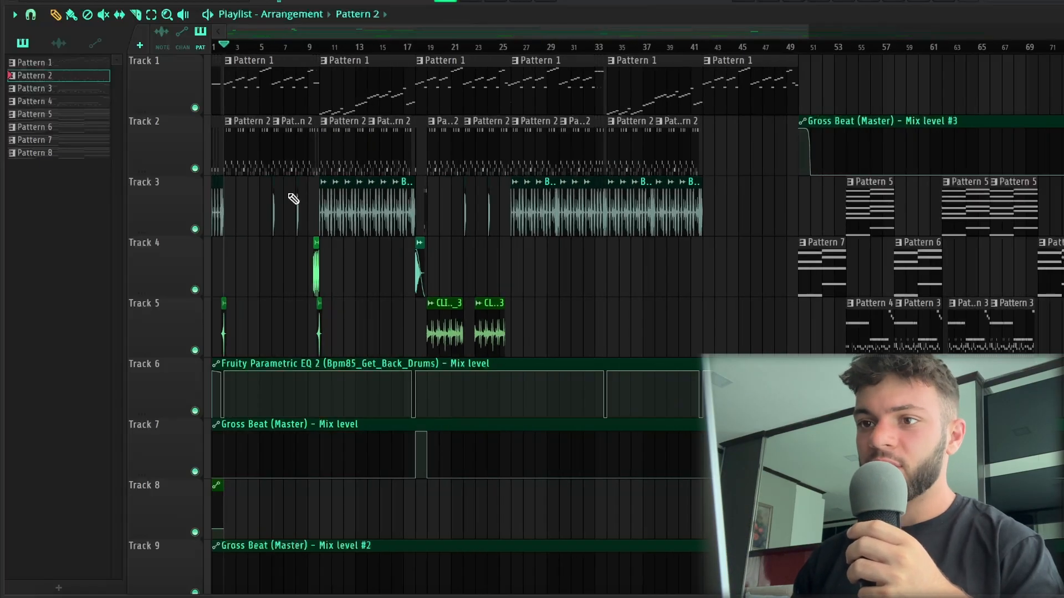
{"action": "scroll", "coordinate": [242, 215], "scroll_direction": "up", "scroll_amount": 3}
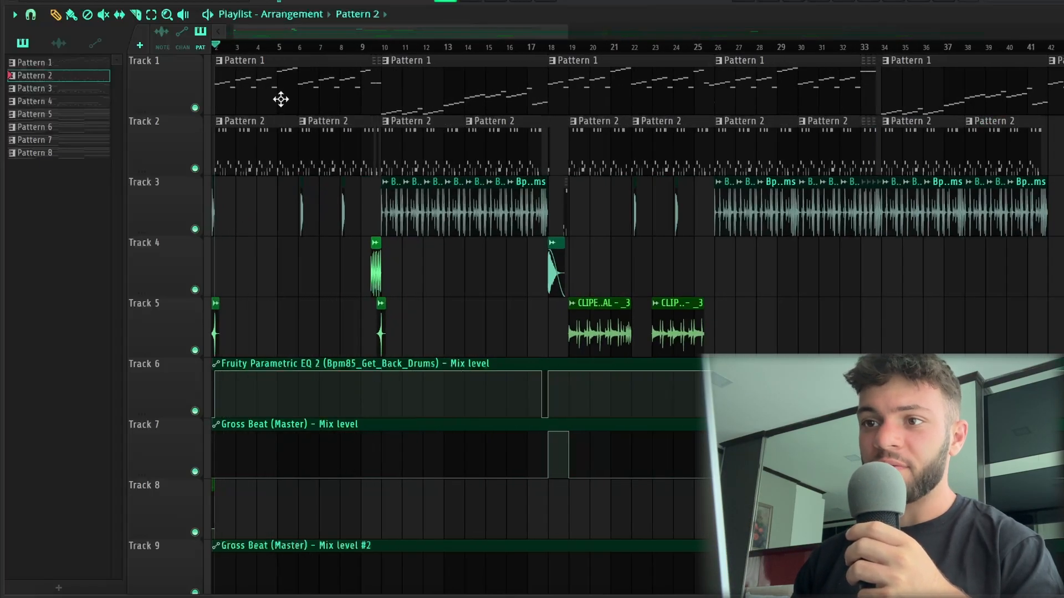
{"action": "scroll", "coordinate": [434, 90], "scroll_direction": "down", "scroll_amount": 3}
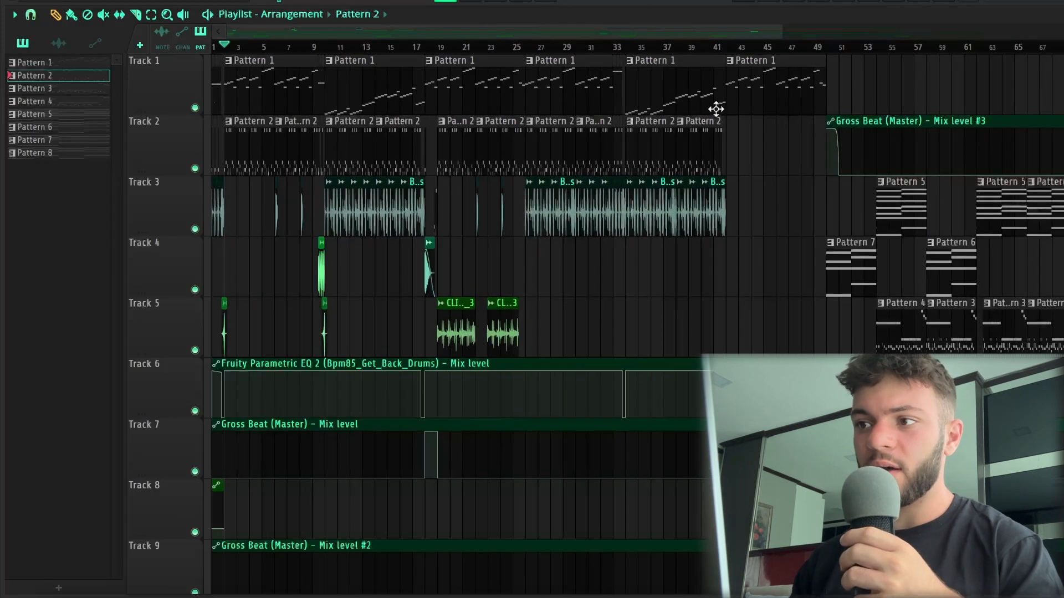
{"action": "scroll", "coordinate": [198, 169], "scroll_direction": "up", "scroll_amount": 4}
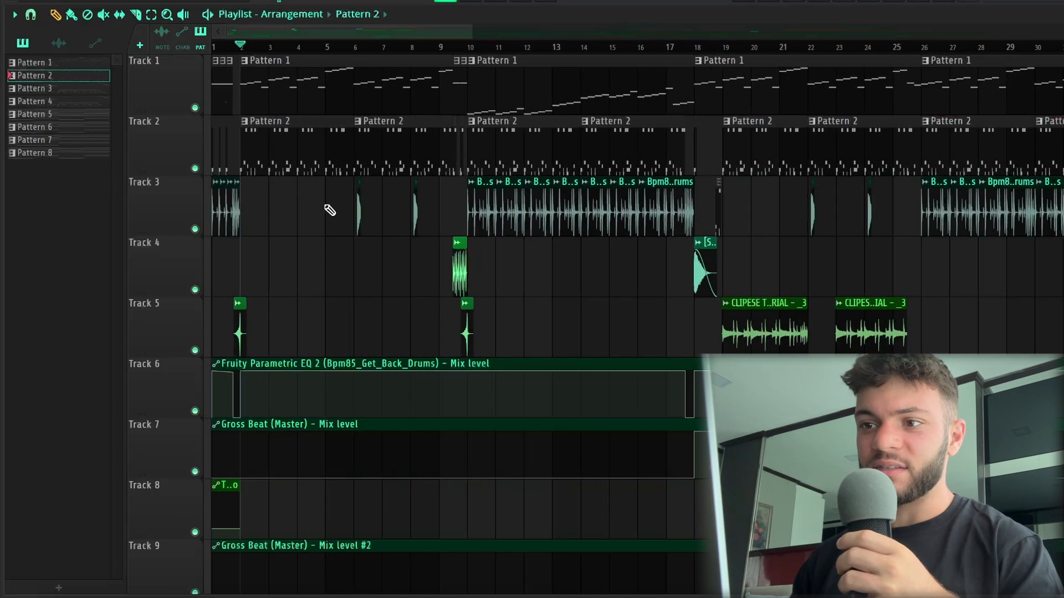
{"action": "scroll", "coordinate": [434, 220], "scroll_direction": "down", "scroll_amount": 2}
{"action": "scroll", "coordinate": [758, 219], "scroll_direction": "down", "scroll_amount": 2}
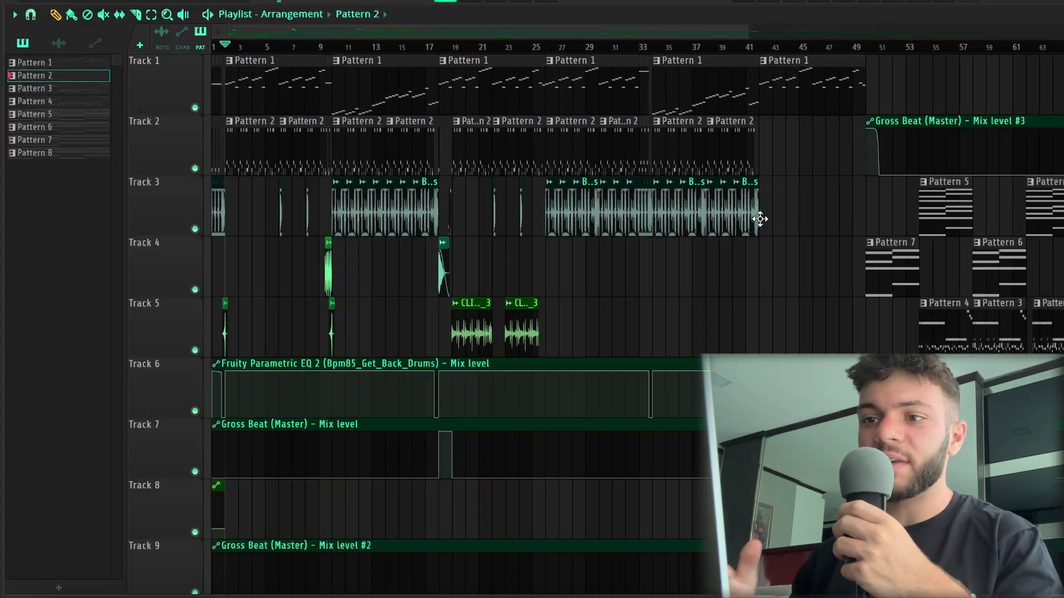
Play the first section from bar 2 and examine the hat clips on Track 3 in bars 6 and 8.
{"action": "scroll", "coordinate": [238, 360], "scroll_direction": "up", "scroll_amount": 5}
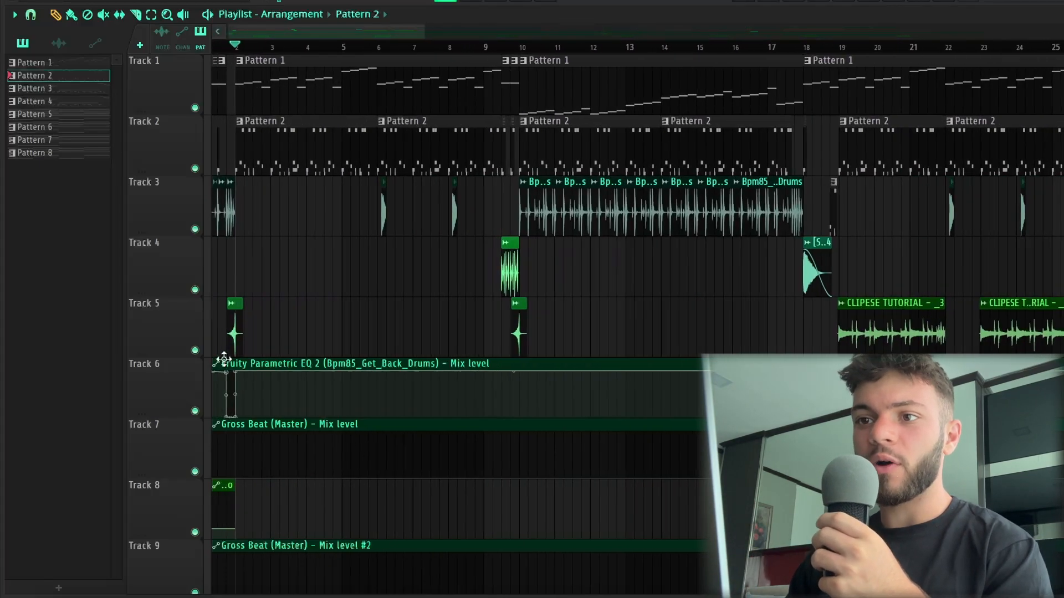
{"action": "scroll", "coordinate": [224, 357], "scroll_direction": "up", "scroll_amount": 2}
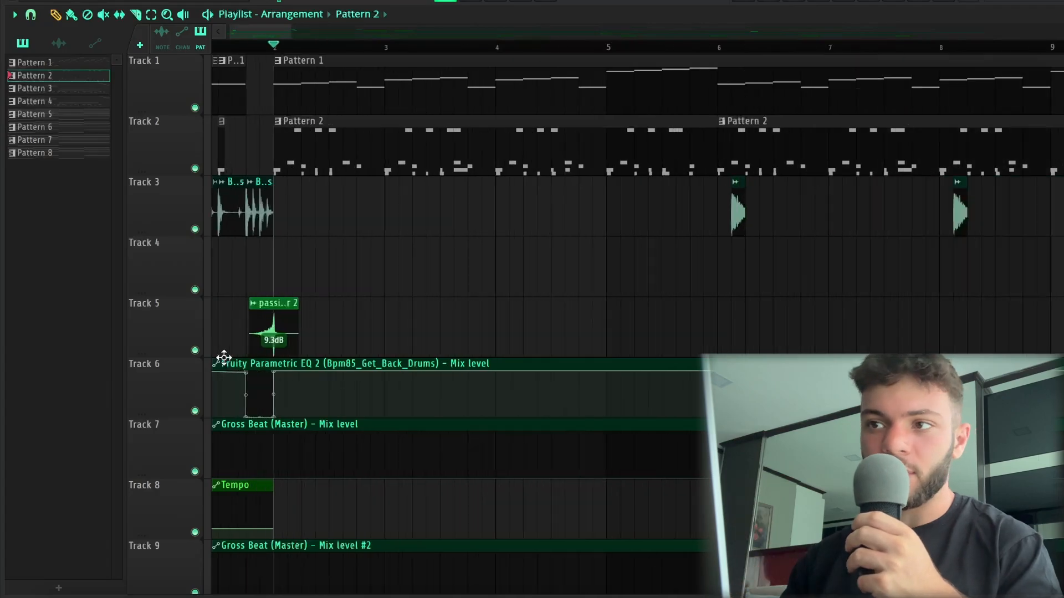
{"action": "key", "text": "space"}
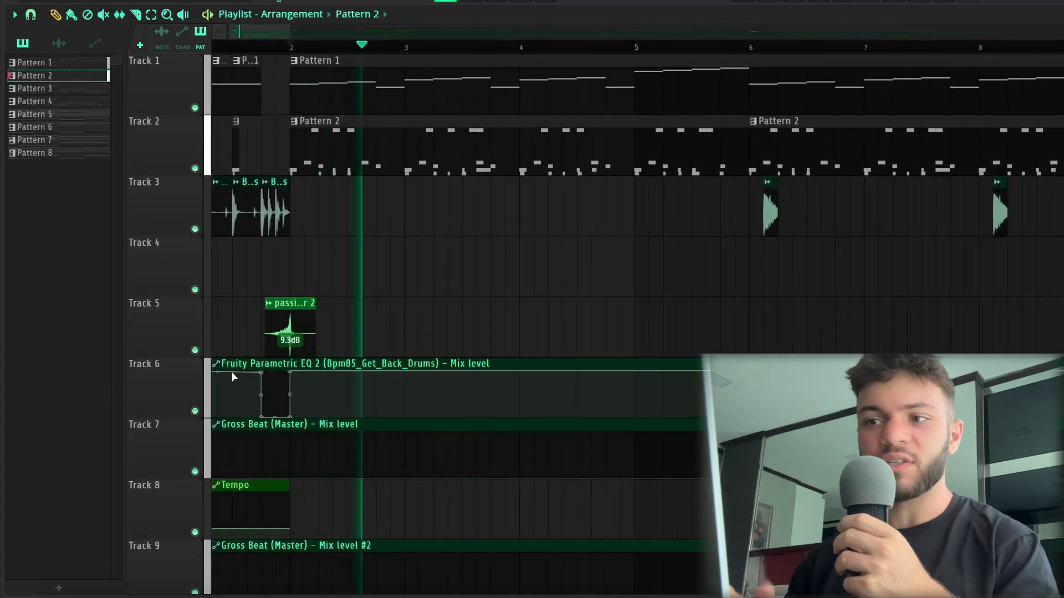
{"action": "scroll", "coordinate": [407, 310], "scroll_direction": "right", "scroll_amount": 4}
{"action": "scroll", "coordinate": [594, 295], "scroll_direction": "up", "scroll_amount": 3}
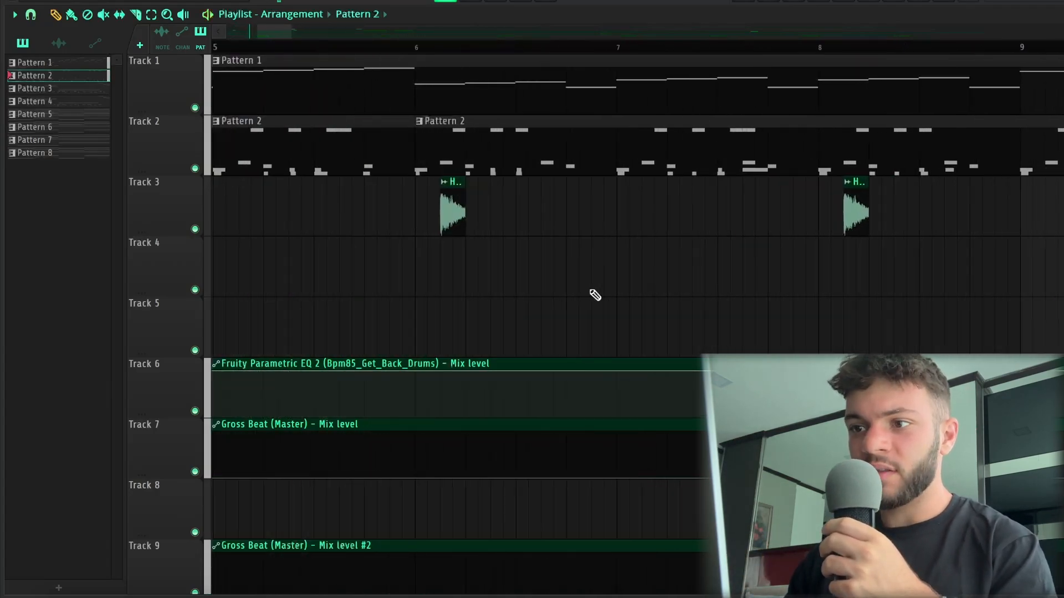
{"action": "scroll", "coordinate": [469, 249], "scroll_direction": "up", "scroll_amount": 5}
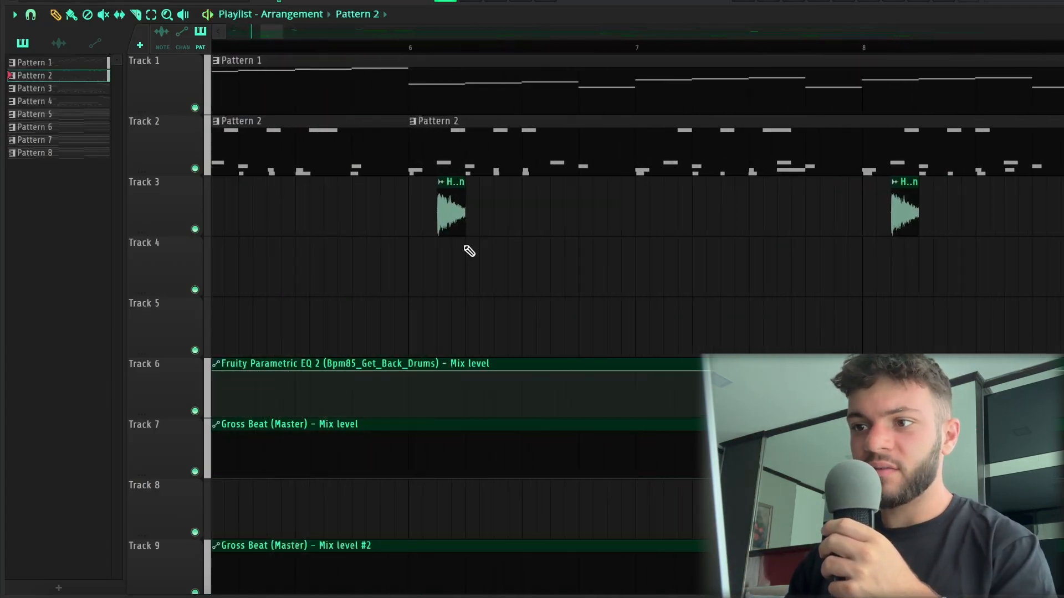
Play from just before bar 6 and follow the hat clips, scratch and passing riser through the transition into bar 10.
{"action": "left_click", "coordinate": [331, 53]}
{"action": "key", "text": "space"}
{"action": "scroll", "coordinate": [359, 164], "scroll_direction": "down", "scroll_amount": 7}
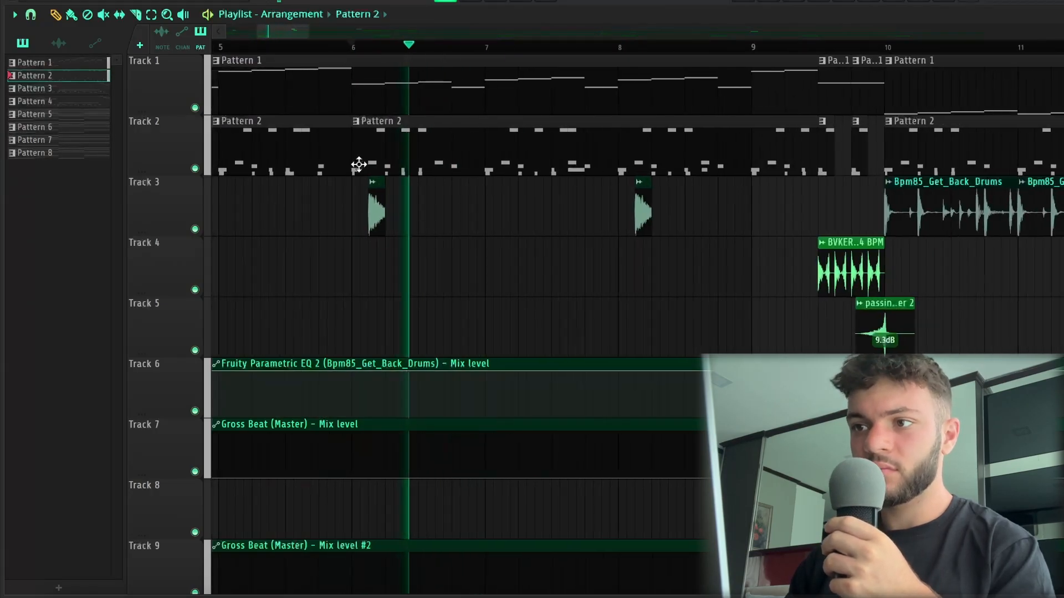
{"action": "scroll", "coordinate": [531, 292], "scroll_direction": "up", "scroll_amount": 6}
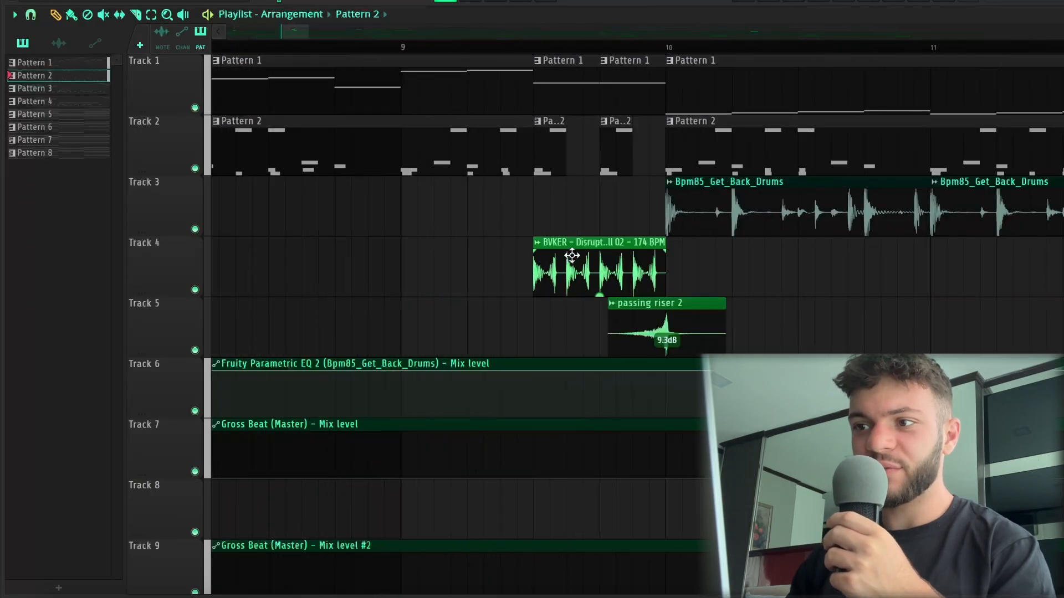
{"action": "scroll", "coordinate": [572, 256], "scroll_direction": "down", "scroll_amount": 4}
{"action": "scroll", "coordinate": [630, 304], "scroll_direction": "up", "scroll_amount": 4}
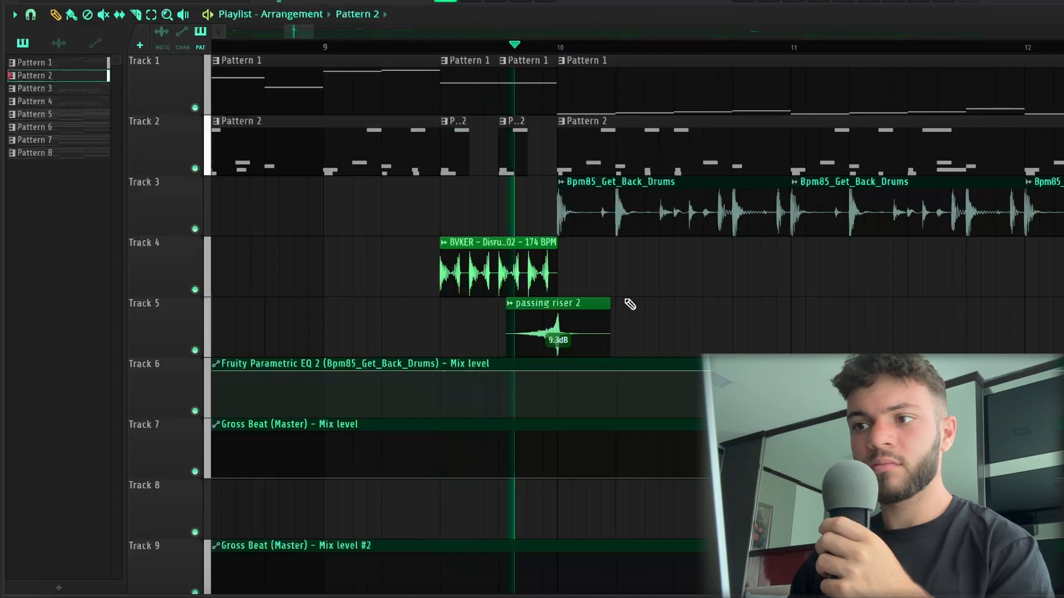
{"action": "scroll", "coordinate": [310, 48], "scroll_direction": "down", "scroll_amount": 4}
Inspect the Bpm85_Get_Back_Drums clip's sample settings and the last Fruity Parametric EQ 2 on its mixer track.
{"action": "double_click", "coordinate": [337, 217]}
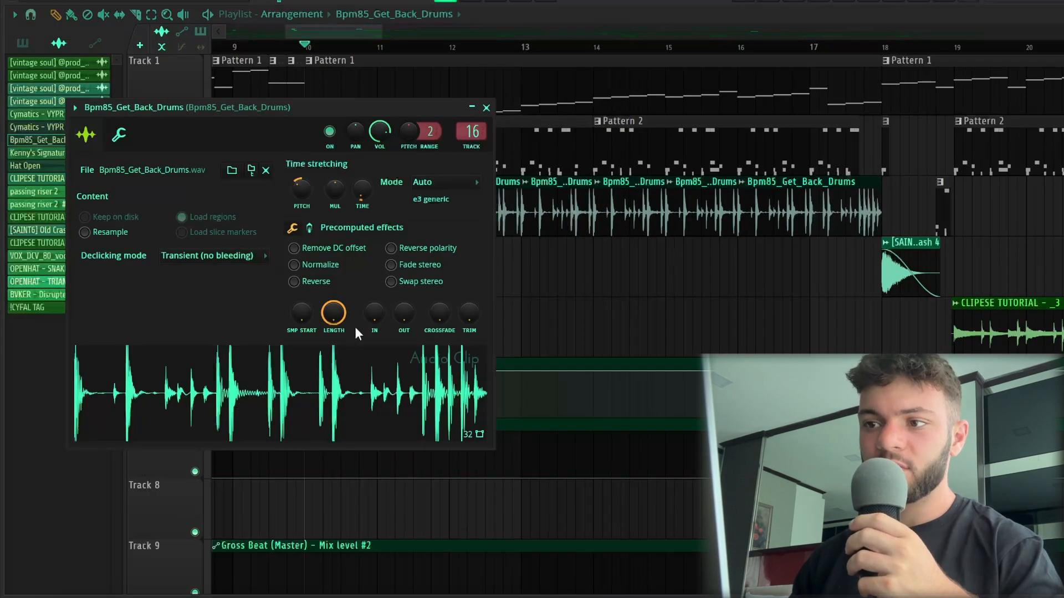
{"action": "key", "text": "Escape"}
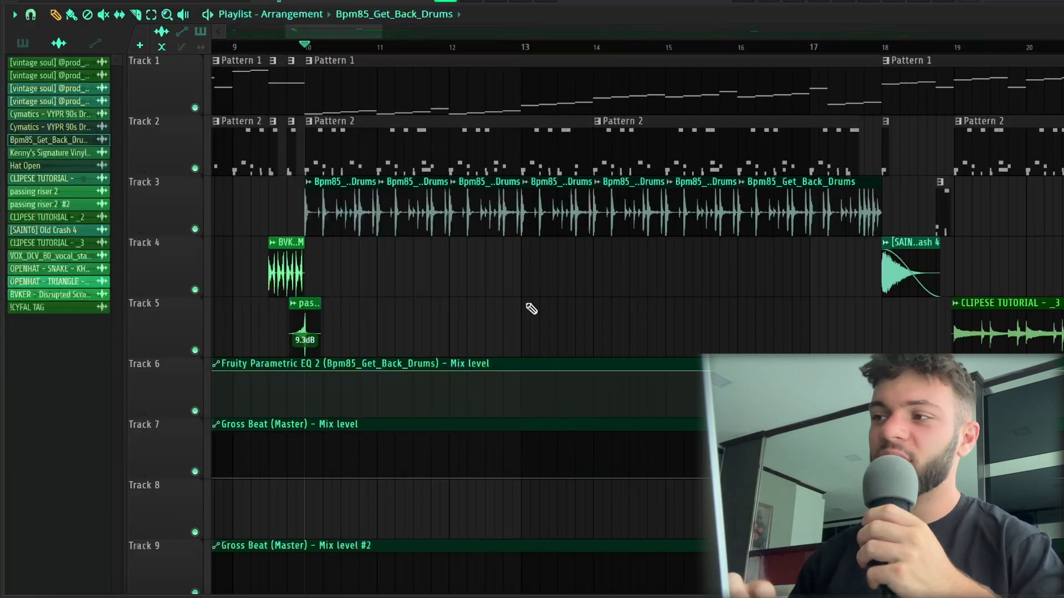
{"action": "left_click", "coordinate": [825, 1]}
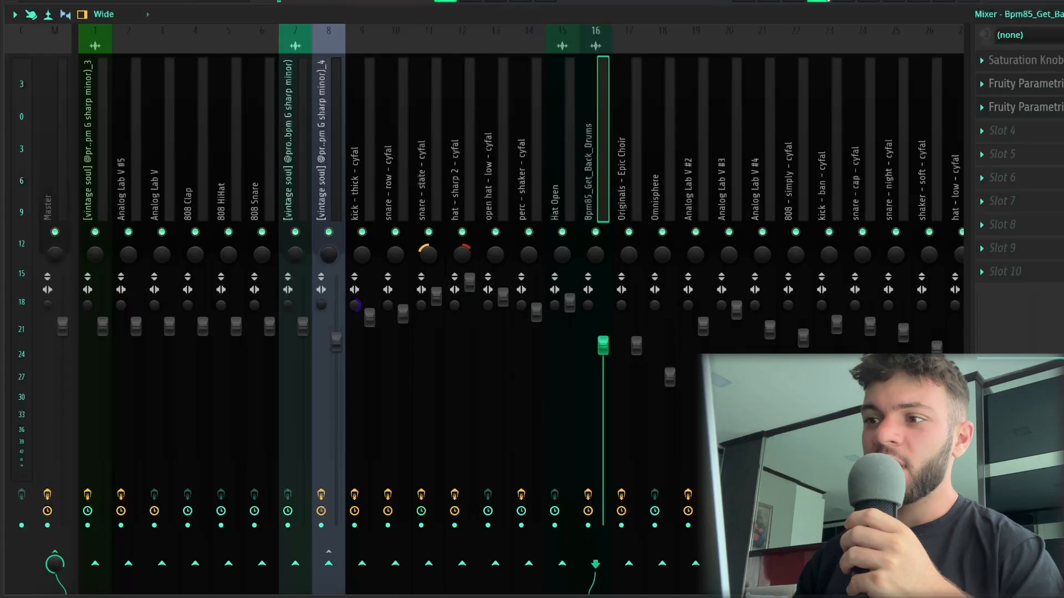
{"action": "left_click", "coordinate": [1026, 103]}
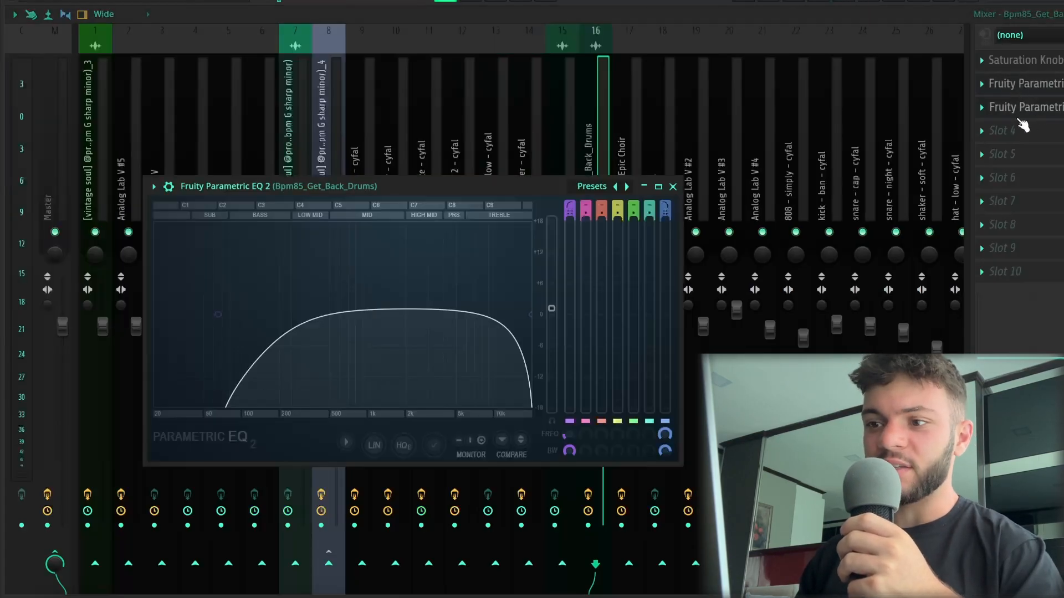
{"action": "left_click", "coordinate": [1019, 122]}
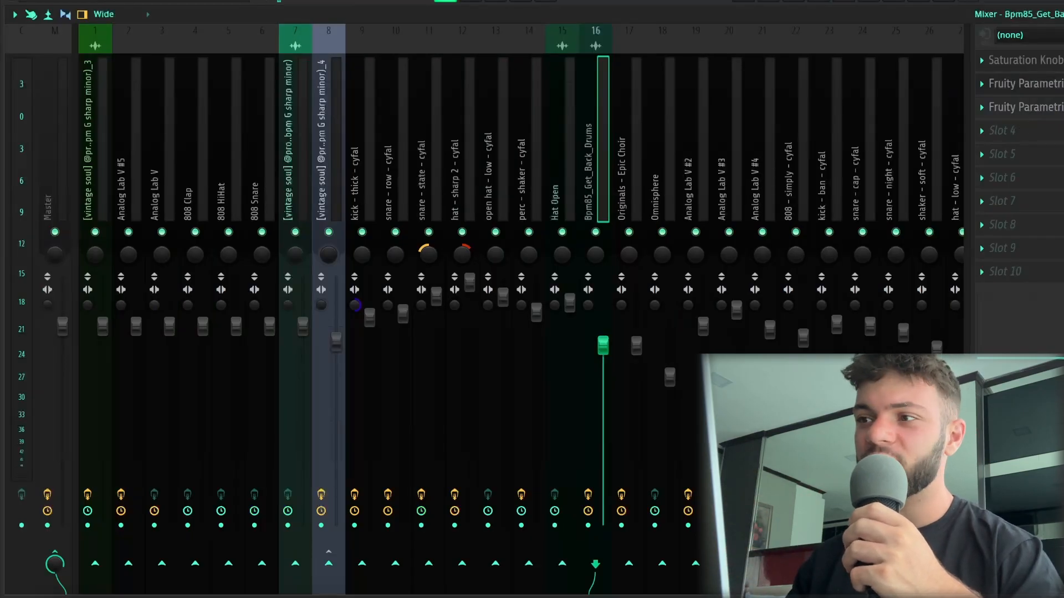
{"action": "left_click", "coordinate": [743, 2]}
Examine the drum loop clips on Track 3 from bar 10 to the transition at bar 18.
{"action": "scroll", "coordinate": [593, 164], "scroll_direction": "down", "scroll_amount": 5}
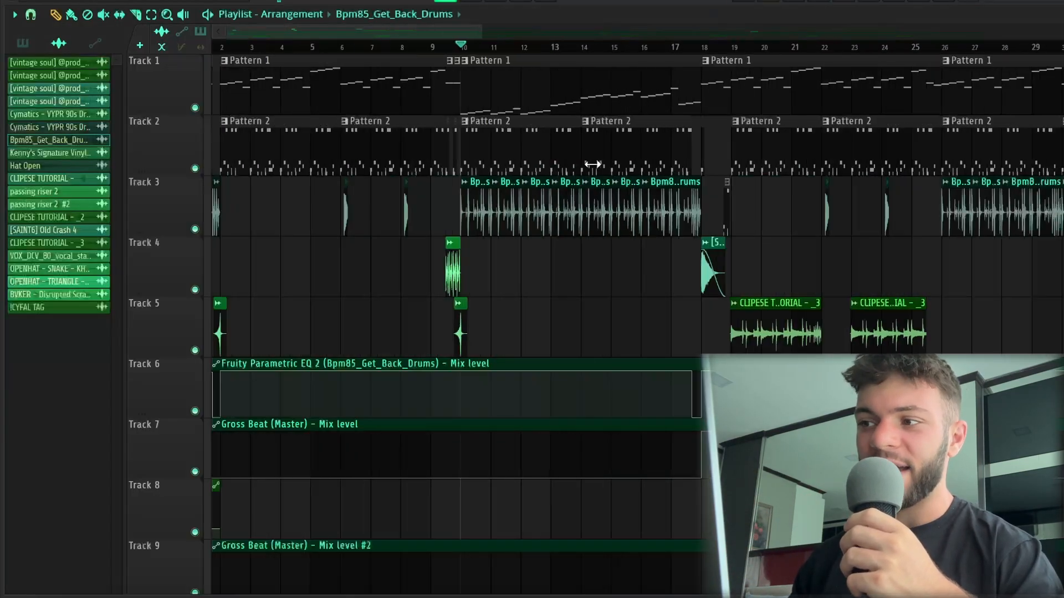
{"action": "scroll", "coordinate": [633, 192], "scroll_direction": "up", "scroll_amount": 6}
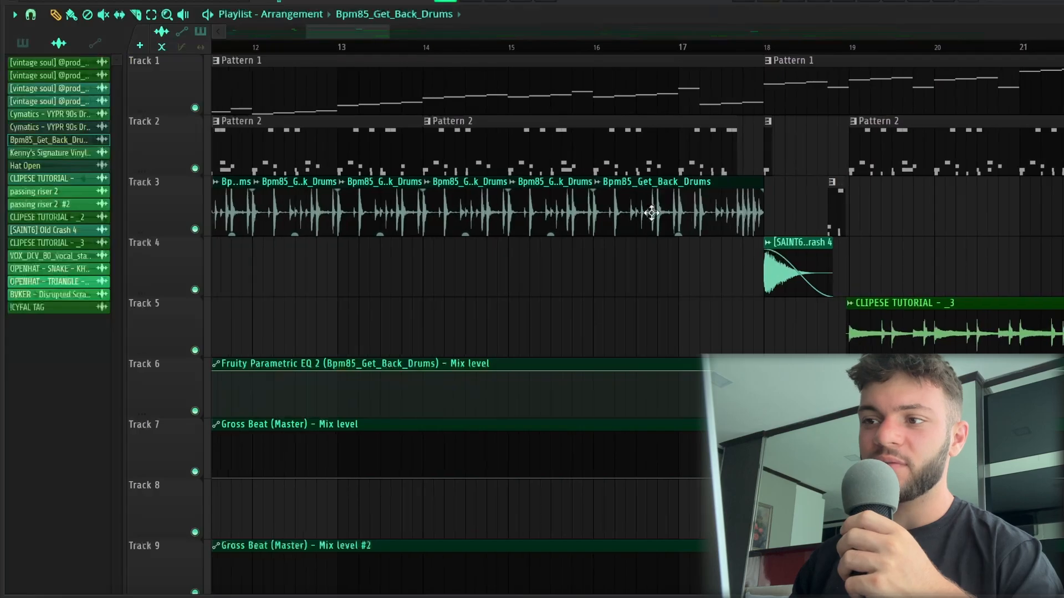
{"action": "scroll", "coordinate": [656, 54], "scroll_direction": "down", "scroll_amount": 2}
{"action": "scroll", "coordinate": [571, 173], "scroll_direction": "left", "scroll_amount": 2}
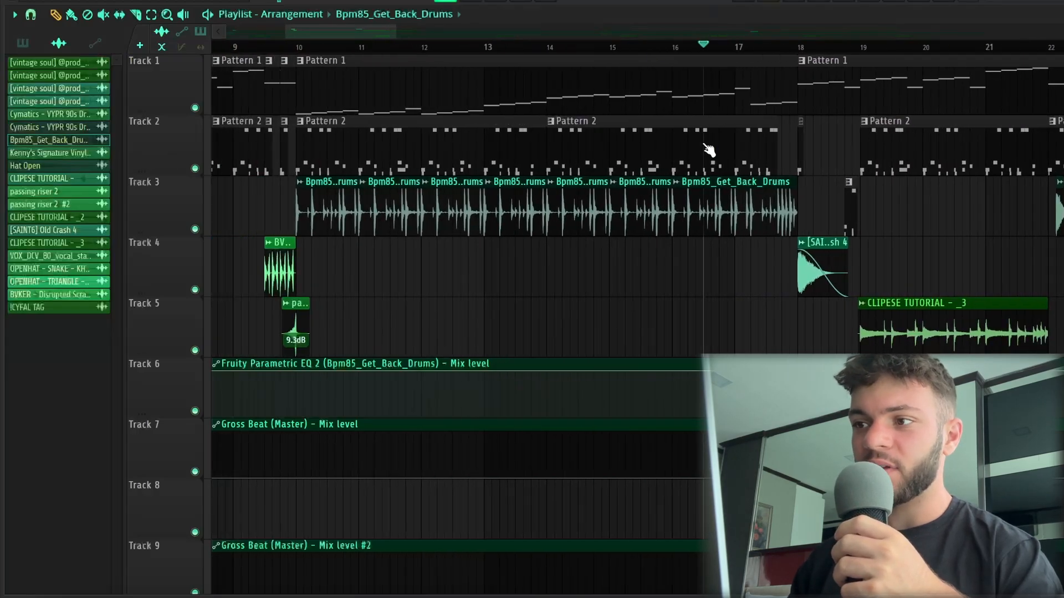
Play the bar 18 transition with its crash and automation, and inspect the Gross Beat effect on the Master.
{"action": "scroll", "coordinate": [711, 147], "scroll_direction": "down", "scroll_amount": 2}
{"action": "scroll", "coordinate": [832, 226], "scroll_direction": "up", "scroll_amount": 6}
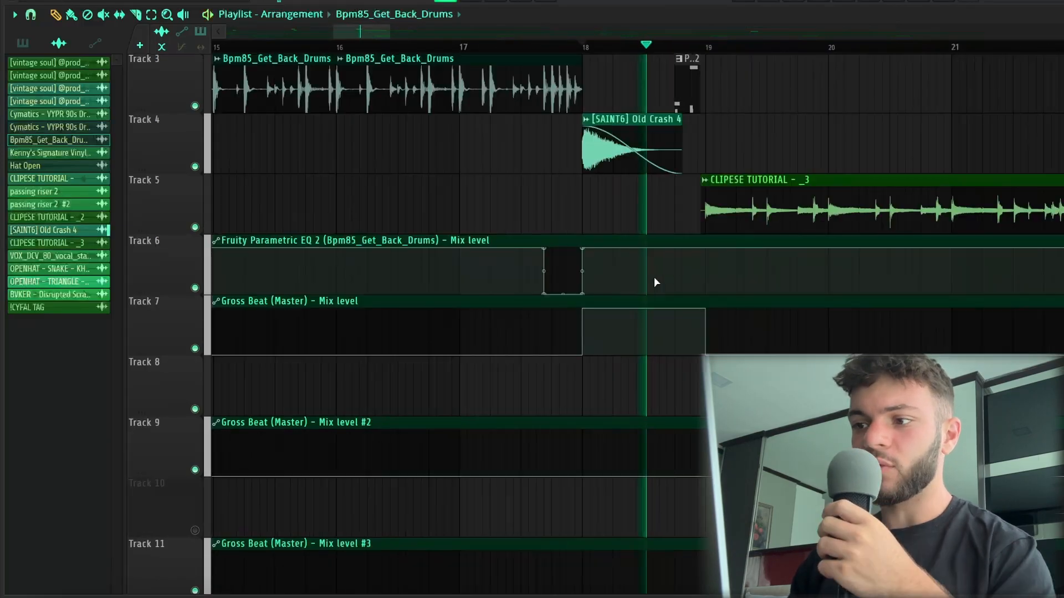
{"action": "scroll", "coordinate": [708, 309], "scroll_direction": "up", "scroll_amount": 2}
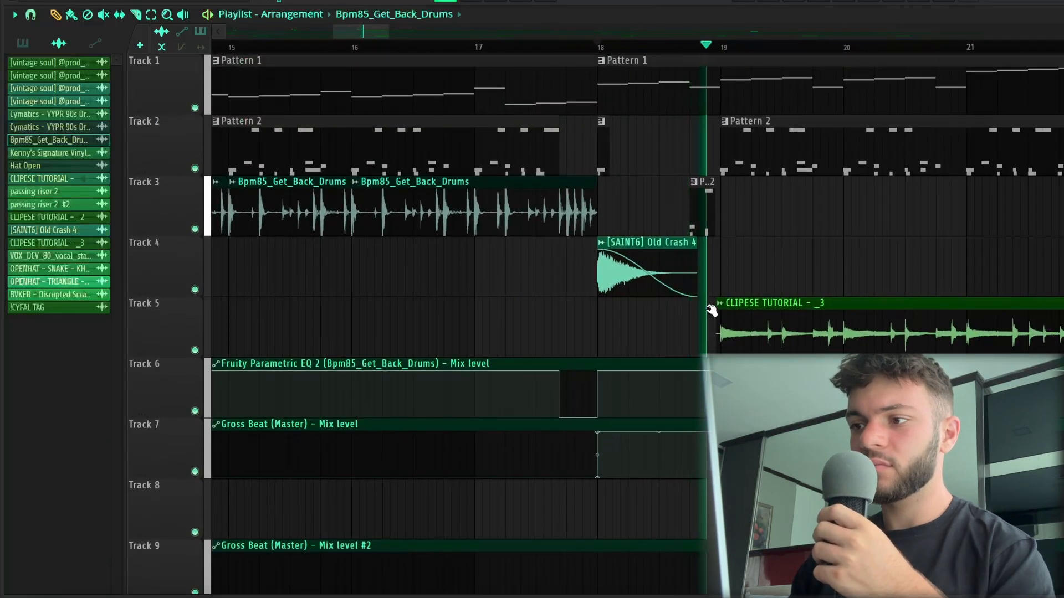
{"action": "key", "text": "space"}
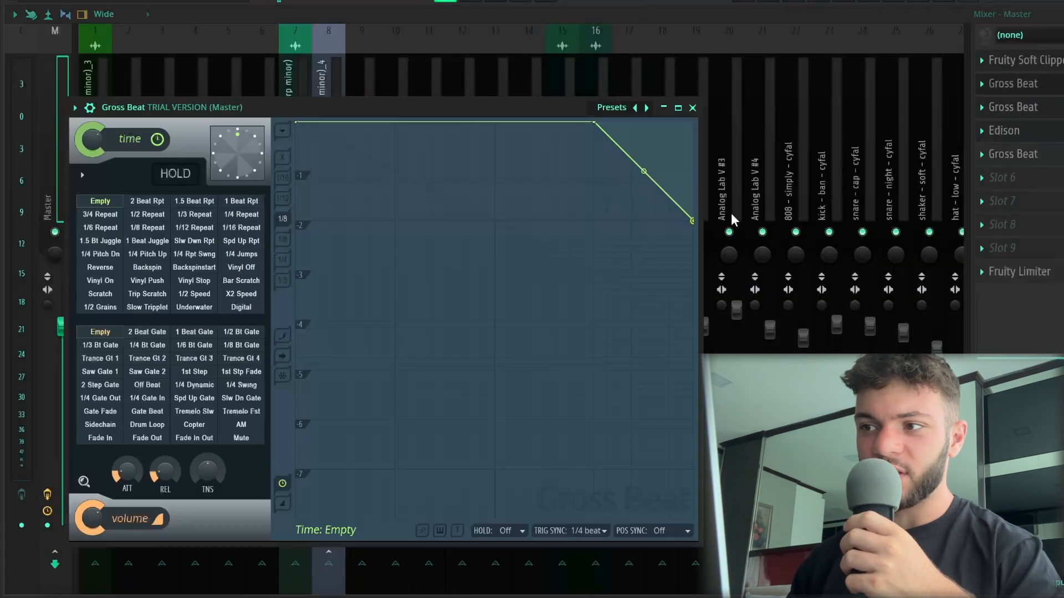
{"action": "key", "text": "space"}
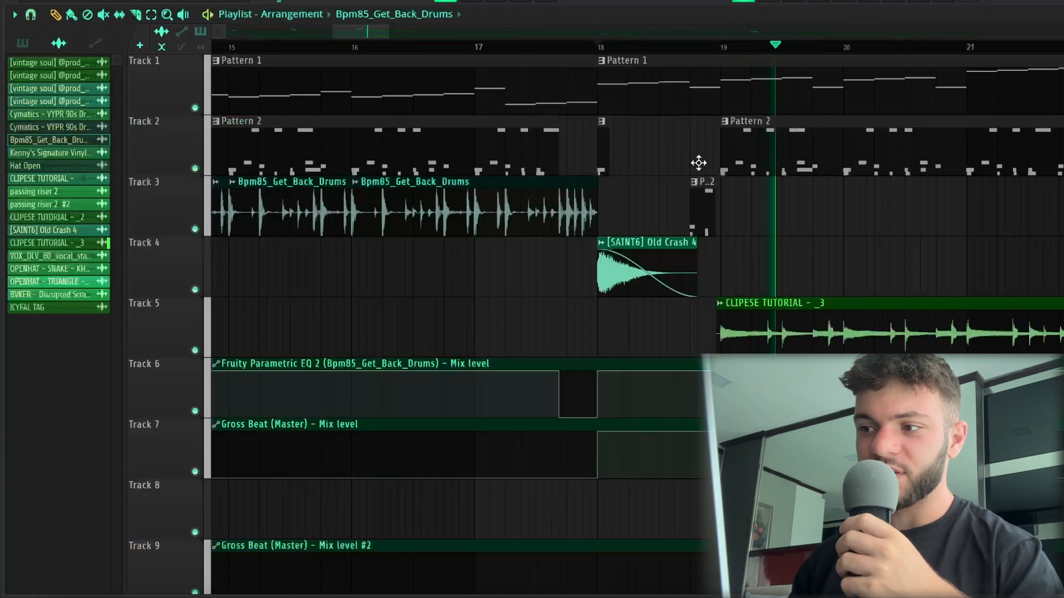
Inspect the sample settings of the CLIPESE TUTORIAL - _3 clip on Track 5 during playback.
{"action": "scroll", "coordinate": [692, 204], "scroll_direction": "down", "scroll_amount": 5}
{"action": "scroll", "coordinate": [824, 281], "scroll_direction": "up", "scroll_amount": 5}
{"action": "double_click", "coordinate": [602, 309]}
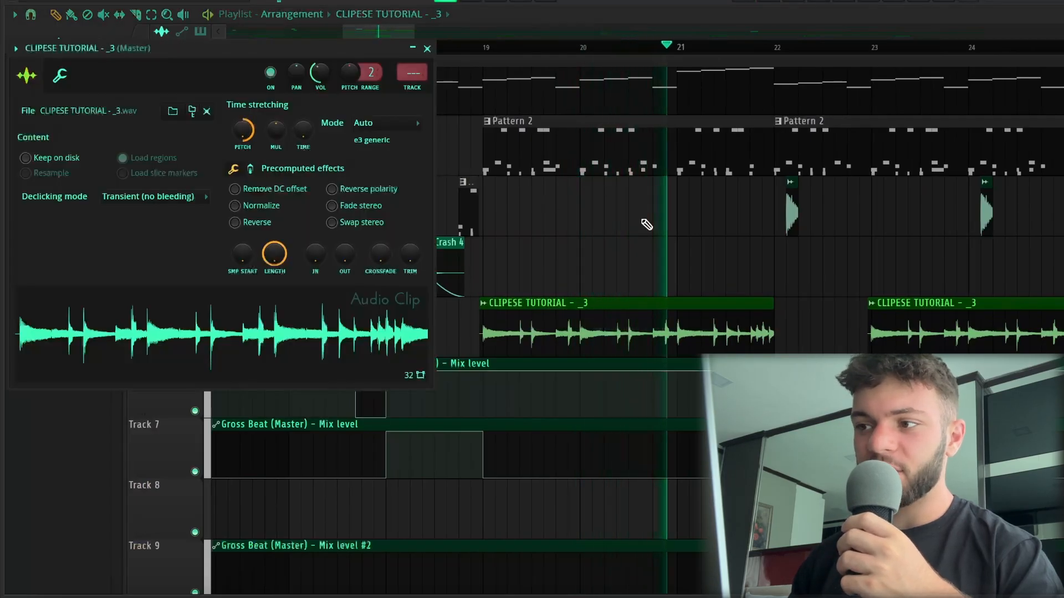
{"action": "key", "text": "Escape"}
Play the later section around bar 33 and examine the chopped melody, drum pattern and drum loop clips.
{"action": "scroll", "coordinate": [641, 226], "scroll_direction": "down", "scroll_amount": 5}
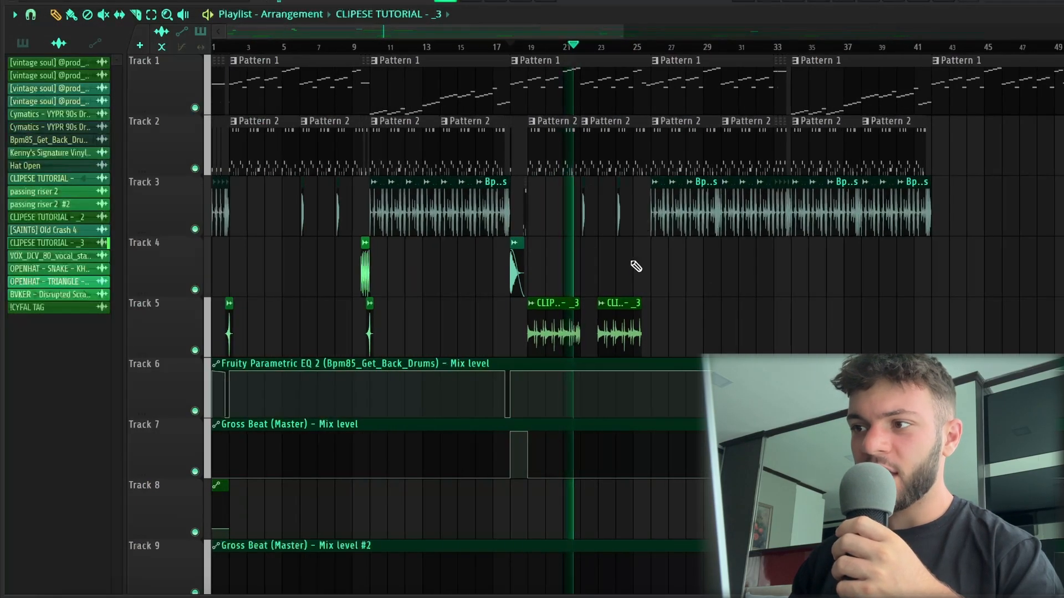
{"action": "scroll", "coordinate": [636, 267], "scroll_direction": "down", "scroll_amount": 3}
{"action": "scroll", "coordinate": [673, 297], "scroll_direction": "up", "scroll_amount": 10}
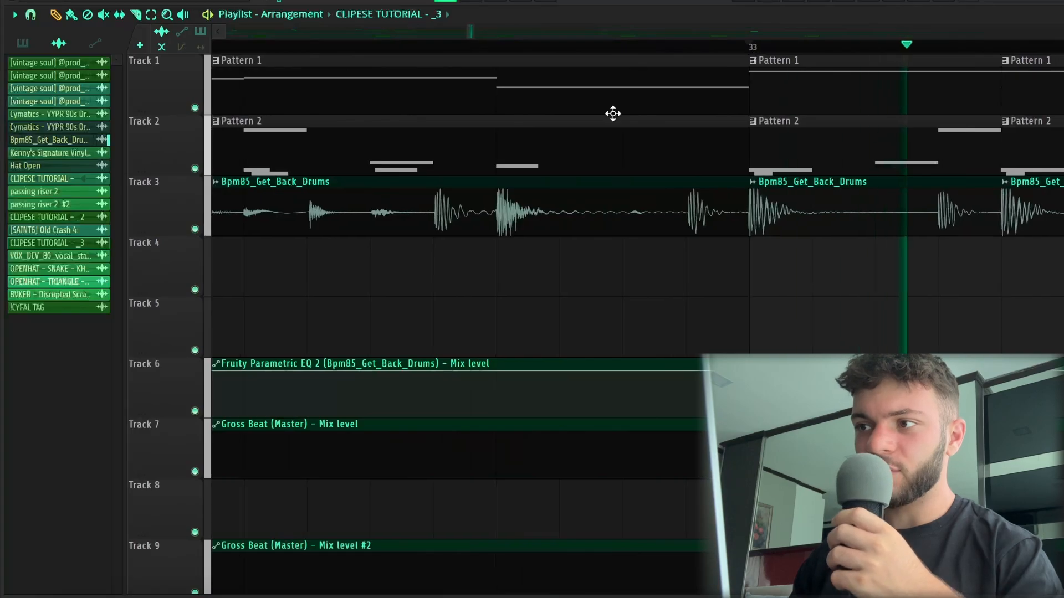
Play the arrangement from bar 33 toward bar 50 and examine where the drums drop out under the melody.
{"action": "scroll", "coordinate": [613, 114], "scroll_direction": "down", "scroll_amount": 6}
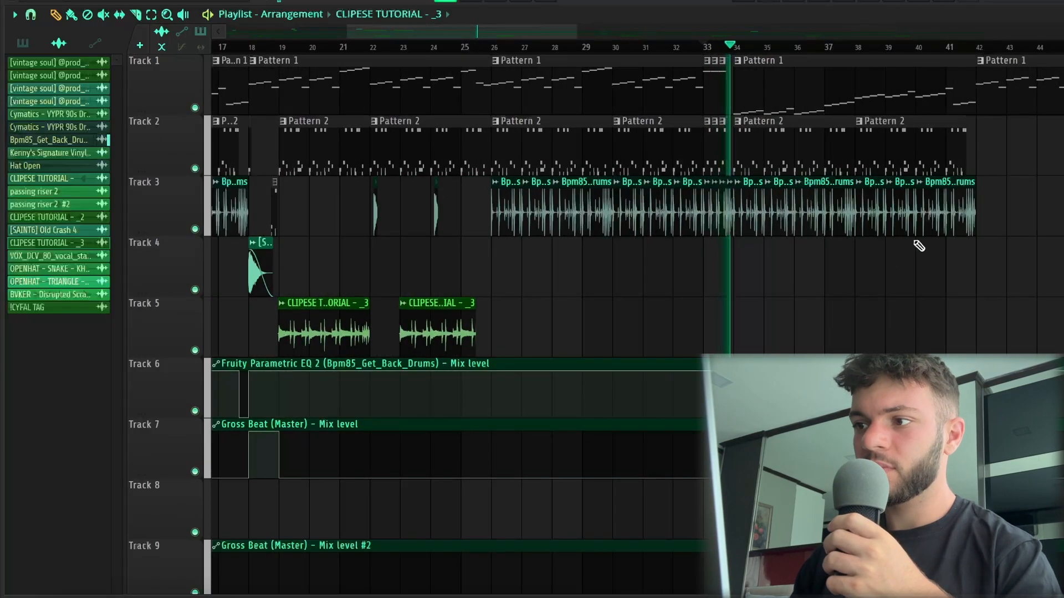
{"action": "scroll", "coordinate": [920, 246], "scroll_direction": "down", "scroll_amount": 3}
{"action": "scroll", "coordinate": [957, 253], "scroll_direction": "up", "scroll_amount": 4}
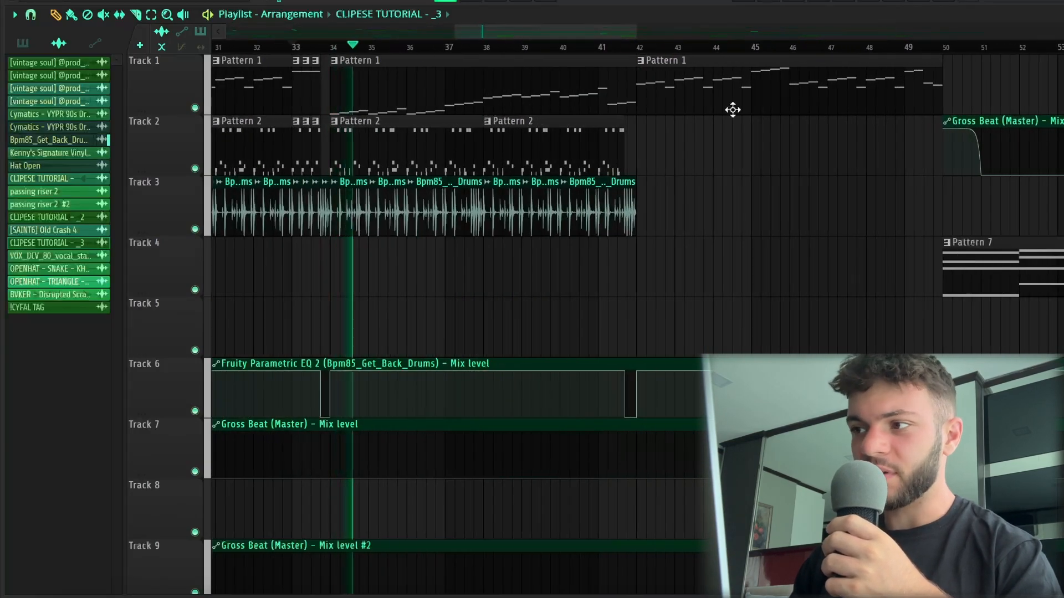
{"action": "scroll", "coordinate": [732, 110], "scroll_direction": "up", "scroll_amount": 3}
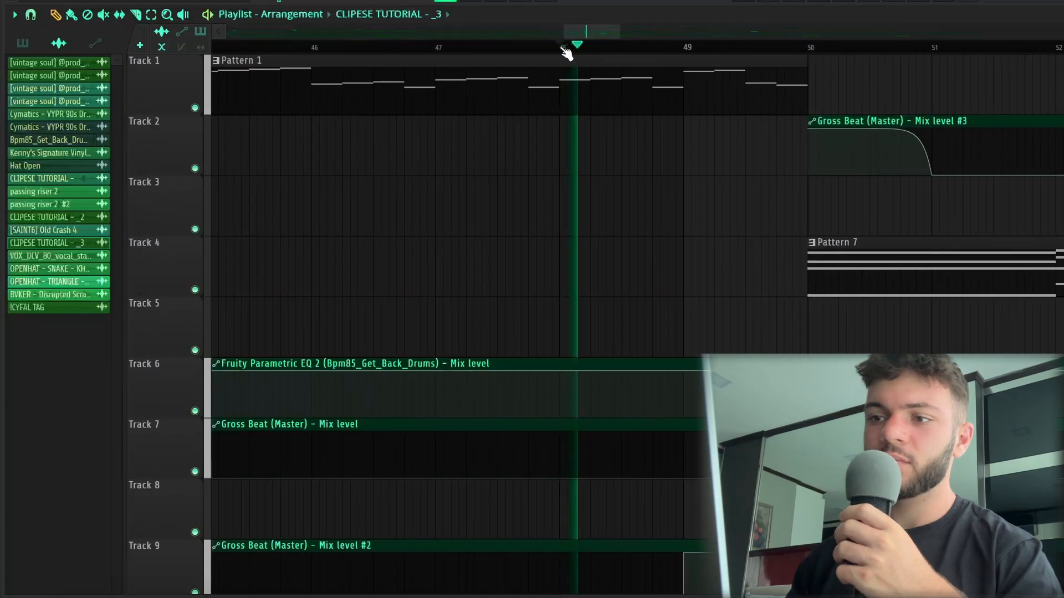
{"action": "key", "text": "F9"}
{"action": "left_click", "coordinate": [1041, 109]}
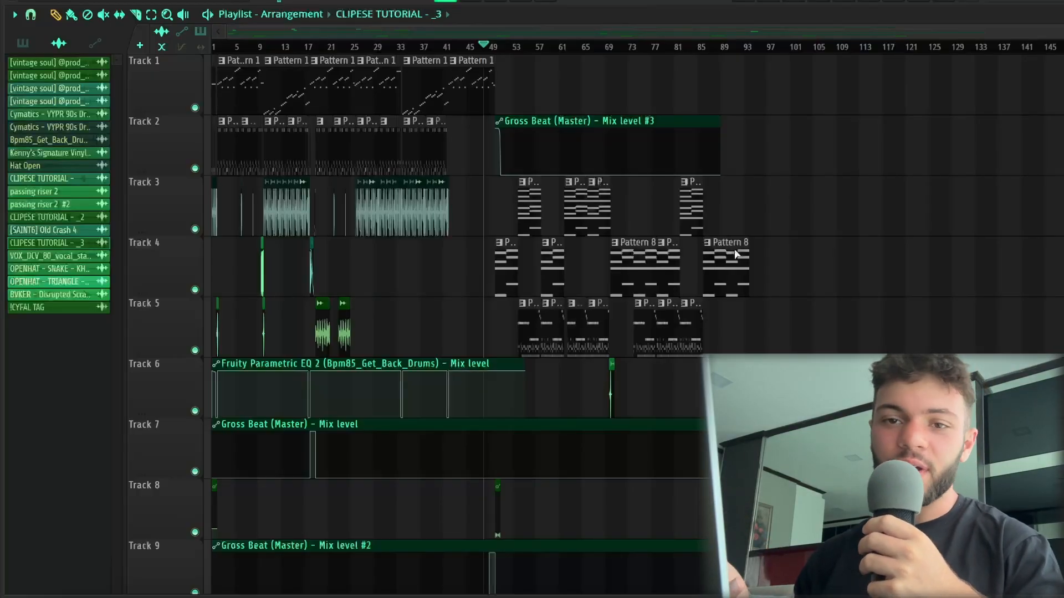
Examine the beat switch at bar 50, including the Gross Beat and Tempo #2 automation clips and the patterns that follow.
{"action": "scroll", "coordinate": [161, 243], "scroll_direction": "up", "scroll_amount": 3}
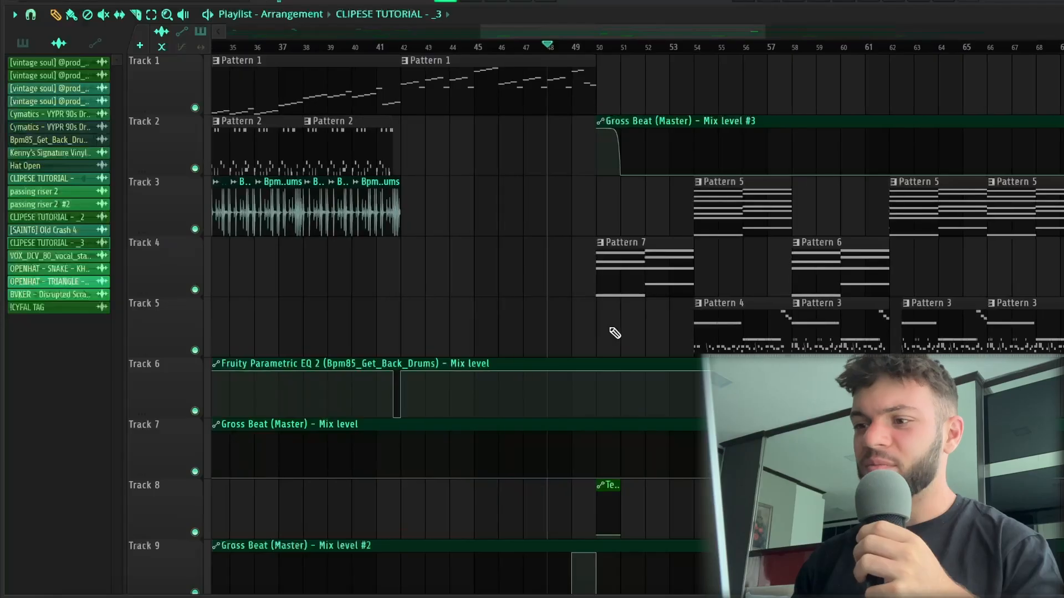
{"action": "scroll", "coordinate": [613, 332], "scroll_direction": "up", "scroll_amount": 2}
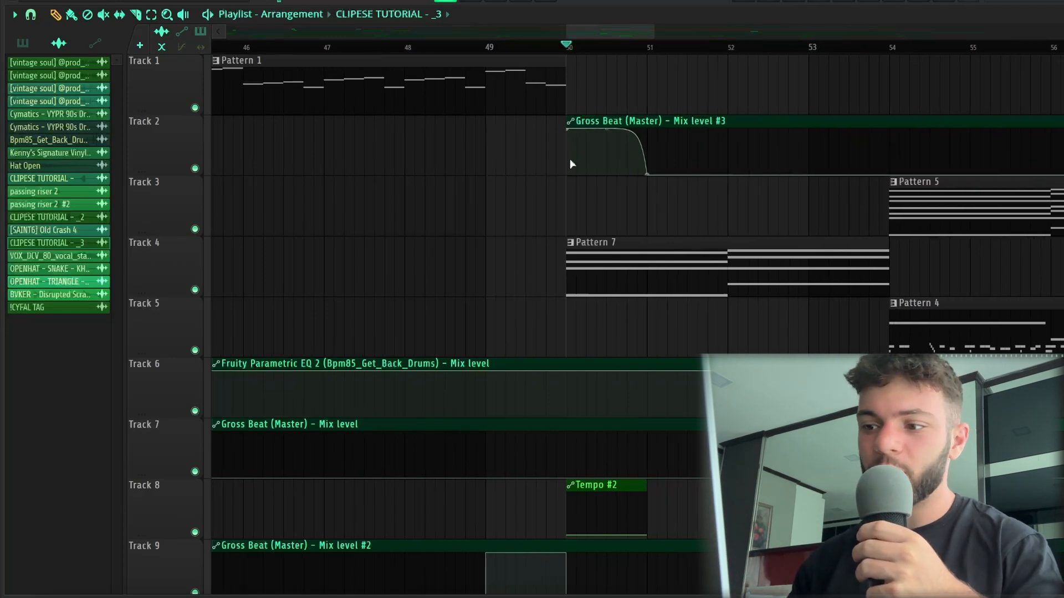
{"action": "scroll", "coordinate": [570, 162], "scroll_direction": "down", "scroll_amount": 3}
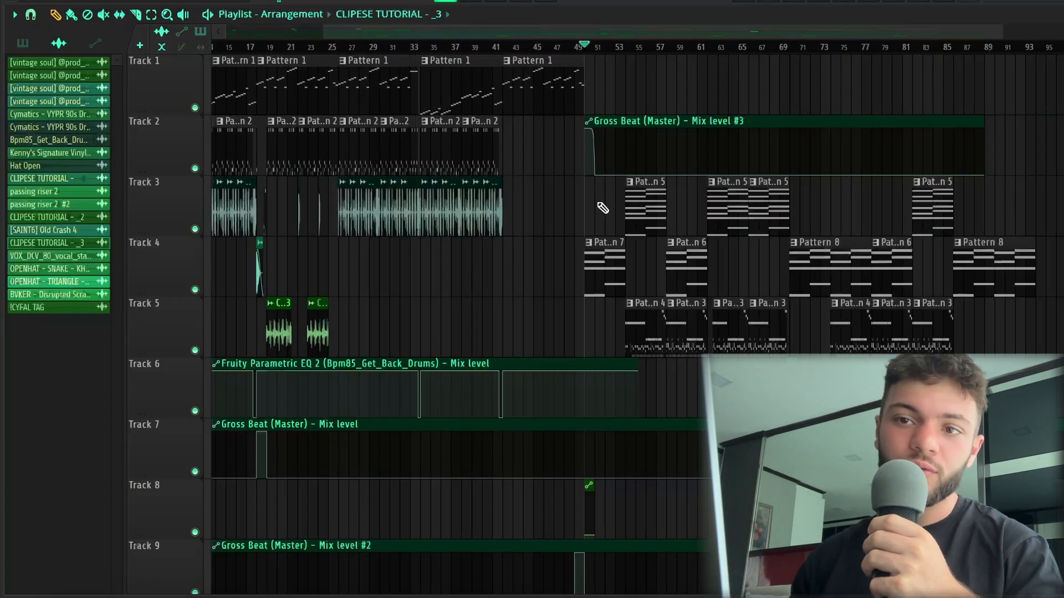
{"action": "scroll", "coordinate": [603, 208], "scroll_direction": "up", "scroll_amount": 3}
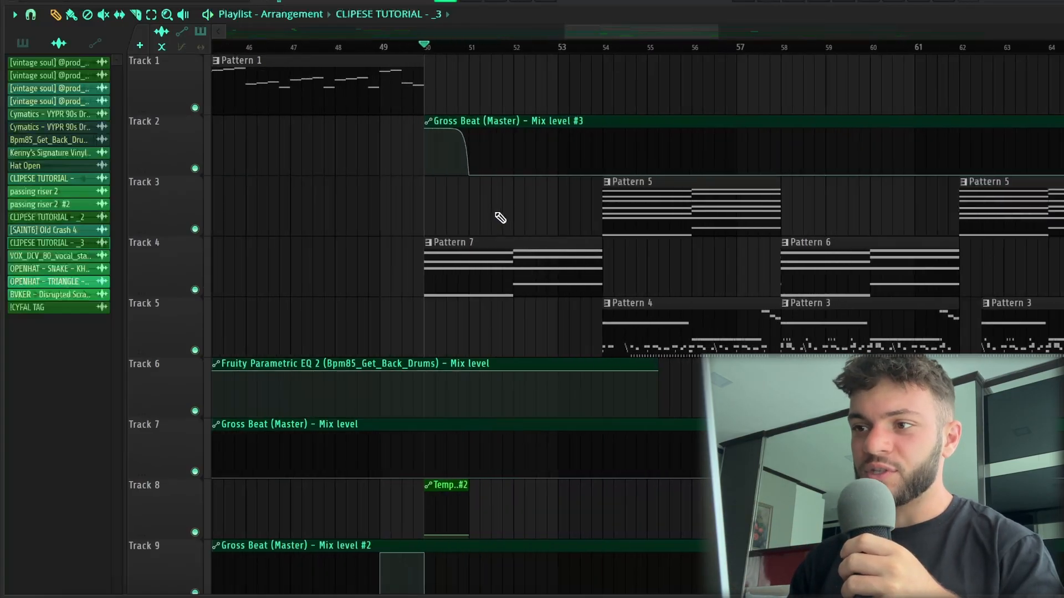
Inspect the Vinyl On setting of the Gross Beat effect in slot 5 of the Master mixer track and play the transition.
{"action": "left_click", "coordinate": [832, 4]}
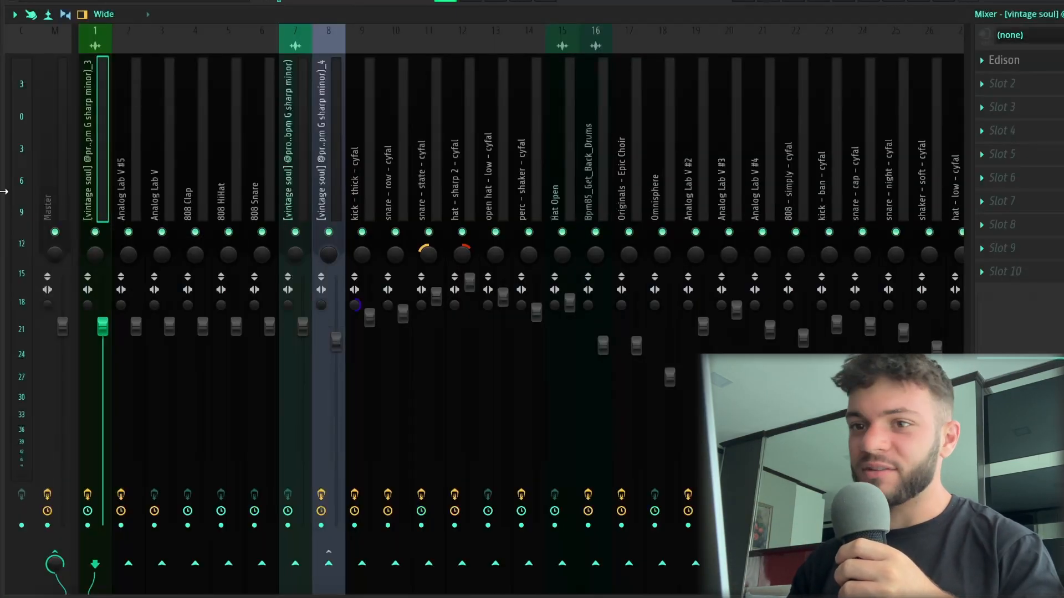
{"action": "left_click", "coordinate": [59, 167]}
{"action": "left_click", "coordinate": [1014, 154]}
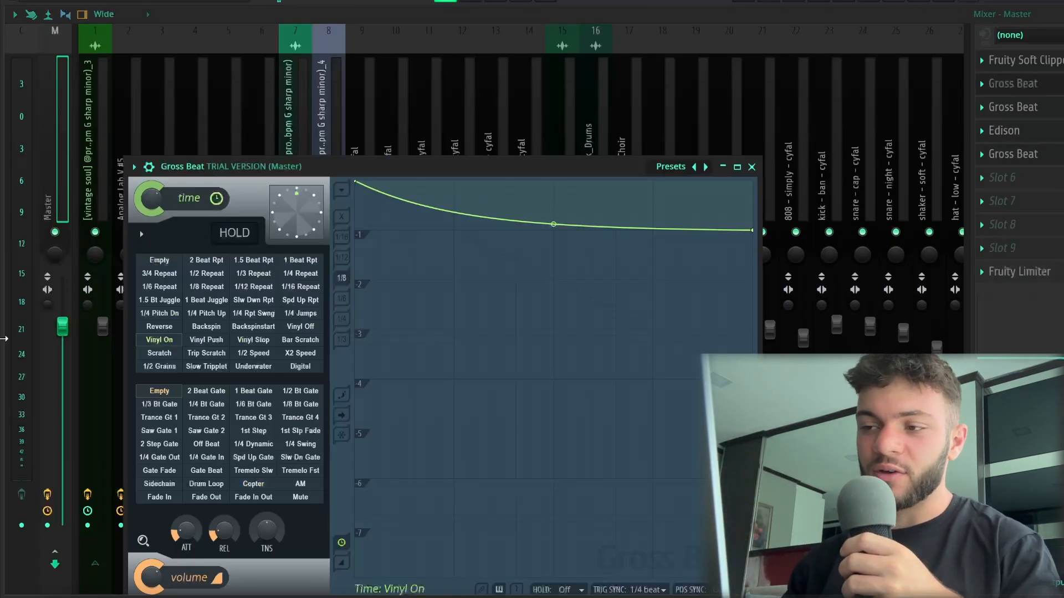
{"action": "key", "text": "space"}
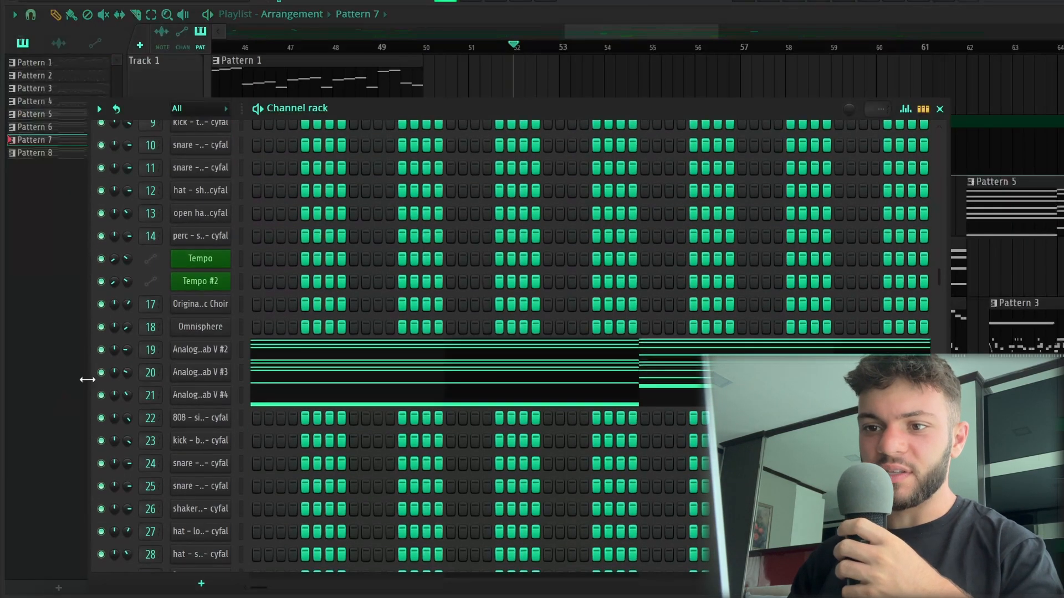
Open the Analog Lab V #2 chords in Pattern 7 and try the second chord's B4 note an octave higher.
{"action": "left_click", "coordinate": [270, 348]}
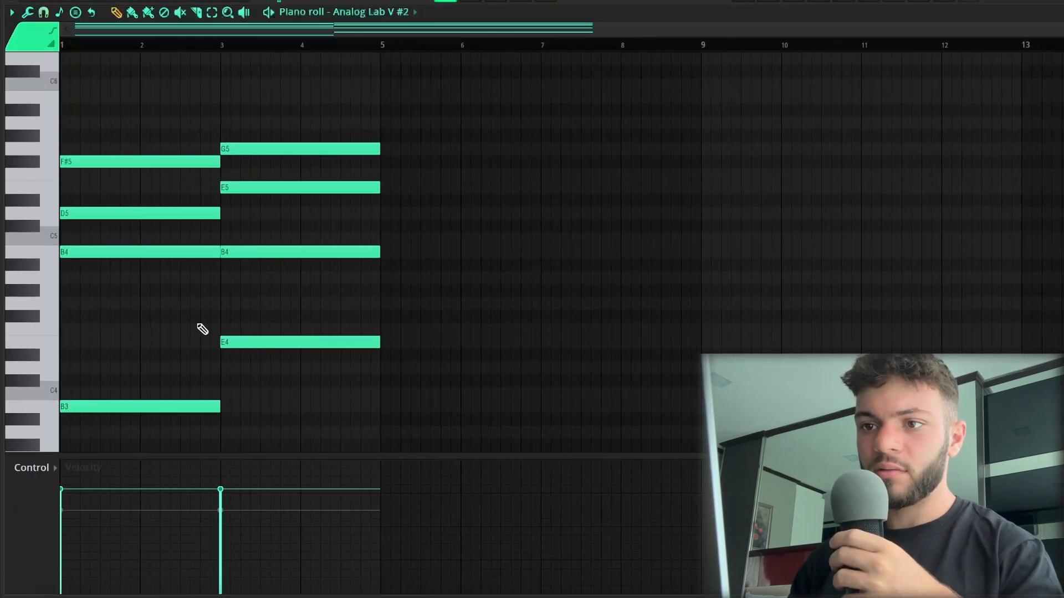
{"action": "left_click_drag", "start_coordinate": [128, 403], "coordinate": [128, 334]}
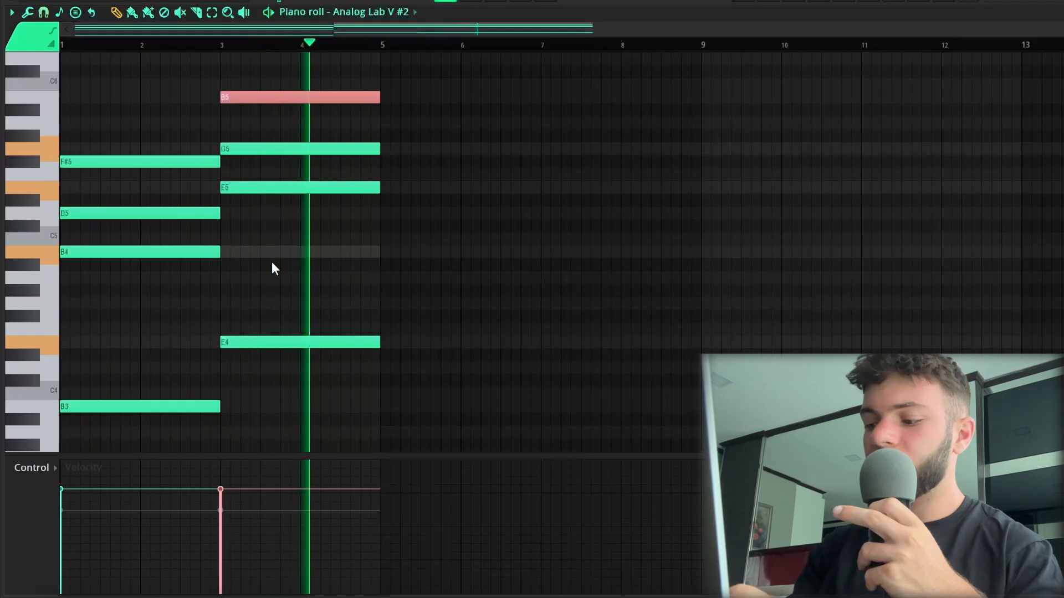
{"action": "key", "text": "ctrl+Down"}
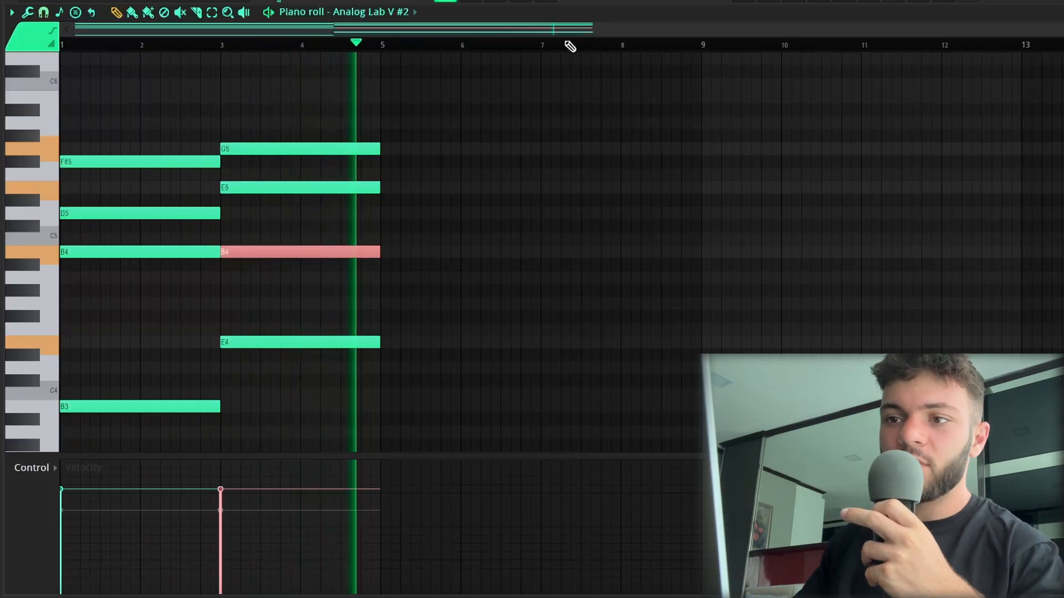
Inspect the Synthwave Split preset of Analog Lab V #2 and play the layered chords on Analog Lab V #3.
{"action": "right_click", "coordinate": [648, 155]}
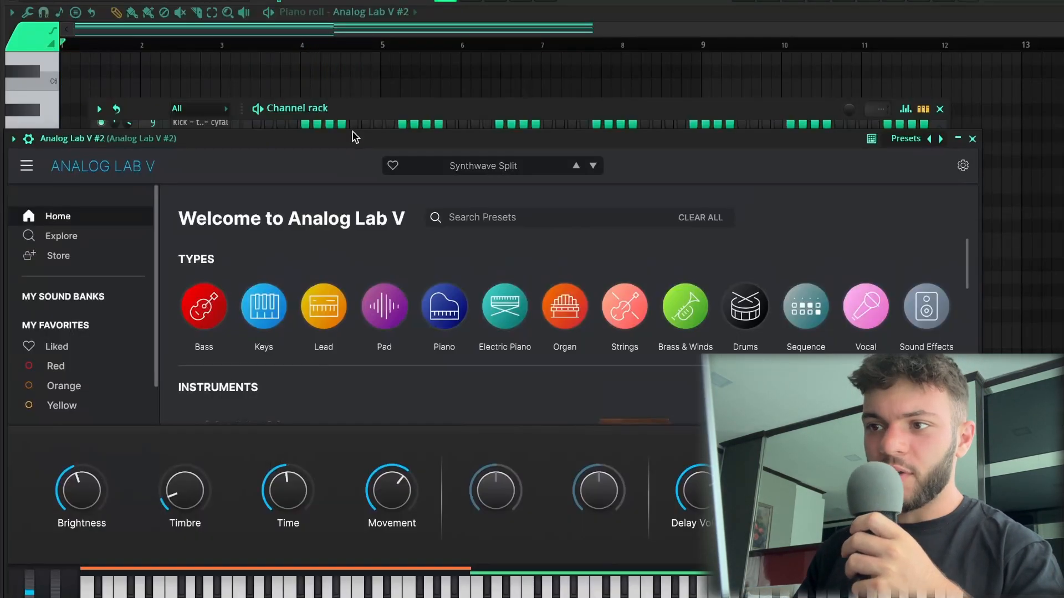
{"action": "left_click_drag", "start_coordinate": [352, 132], "coordinate": [373, 79]}
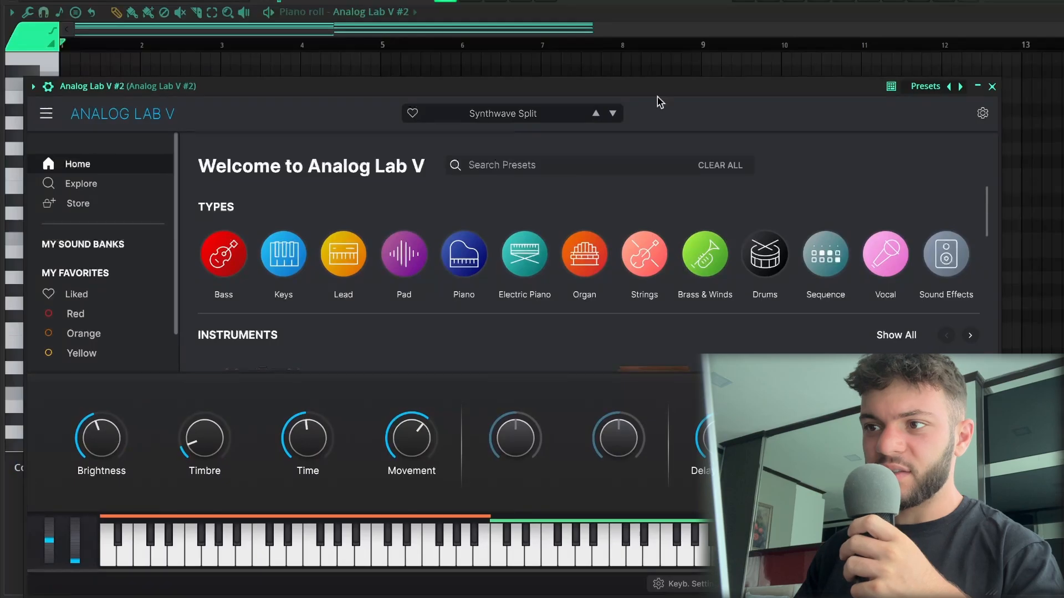
{"action": "left_click", "coordinate": [993, 88]}
{"action": "key", "text": "space"}
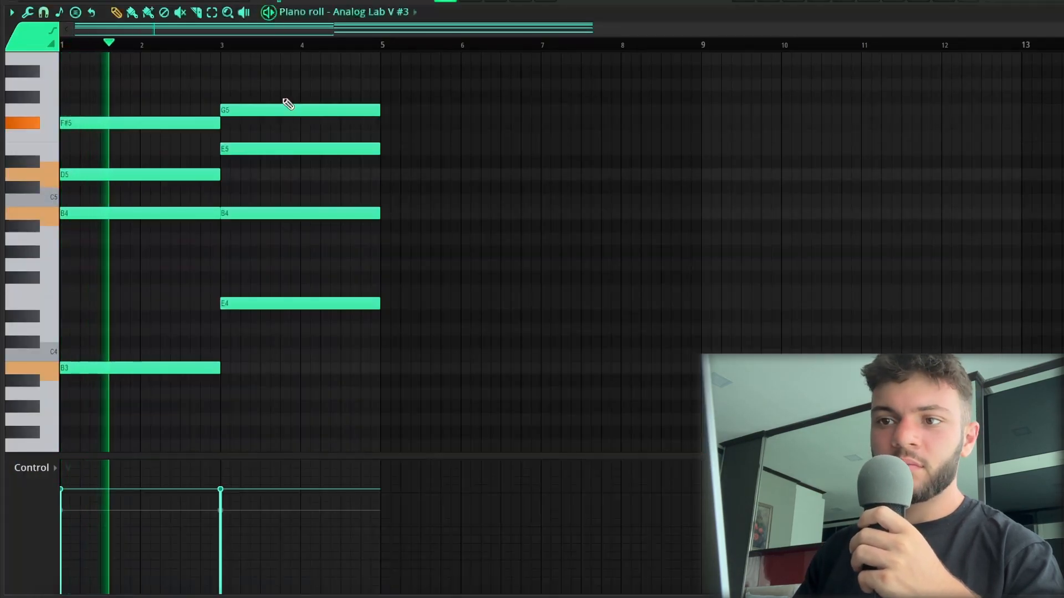
{"action": "scroll", "coordinate": [283, 103], "scroll_direction": "up", "scroll_amount": 3}
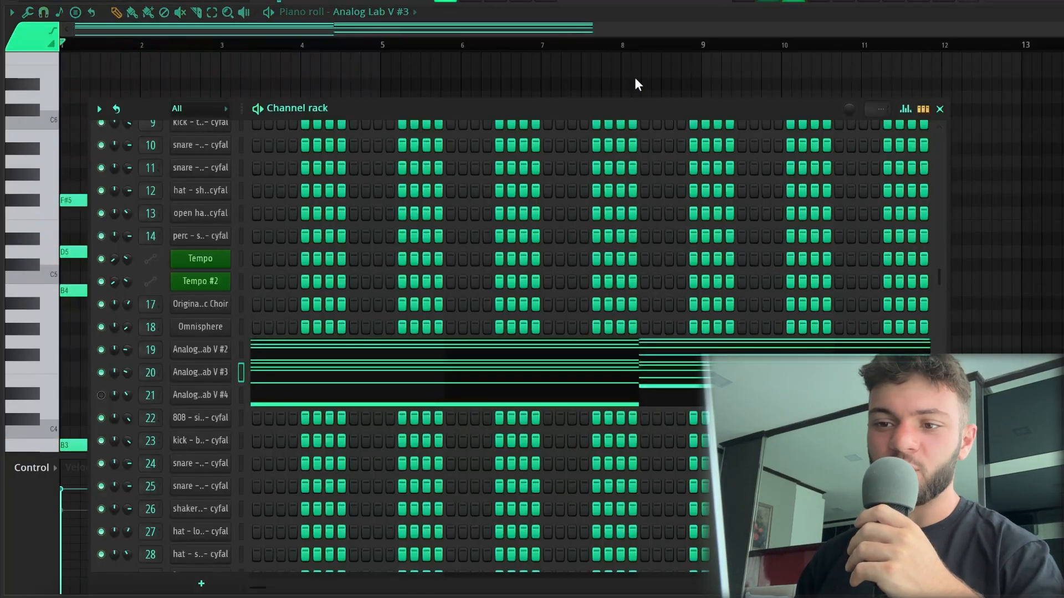
Inspect the Dry Synth Bass preset and bass notes of Analog Lab V #4, plus the choir notes in Pattern 5.
{"action": "left_click", "coordinate": [214, 400]}
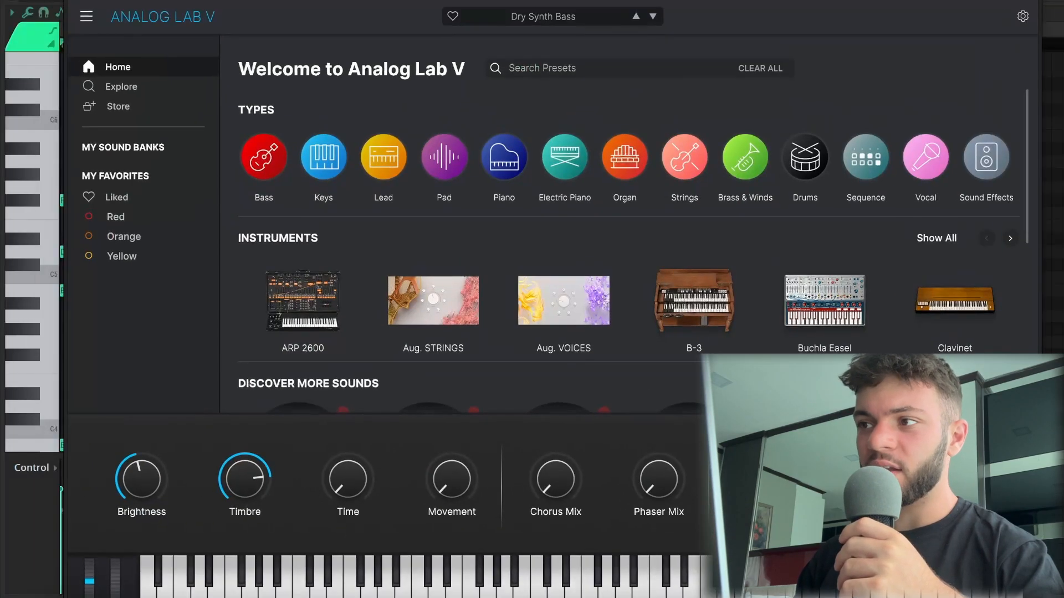
{"action": "left_click", "coordinate": [1035, 0]}
{"action": "left_click", "coordinate": [281, 405]}
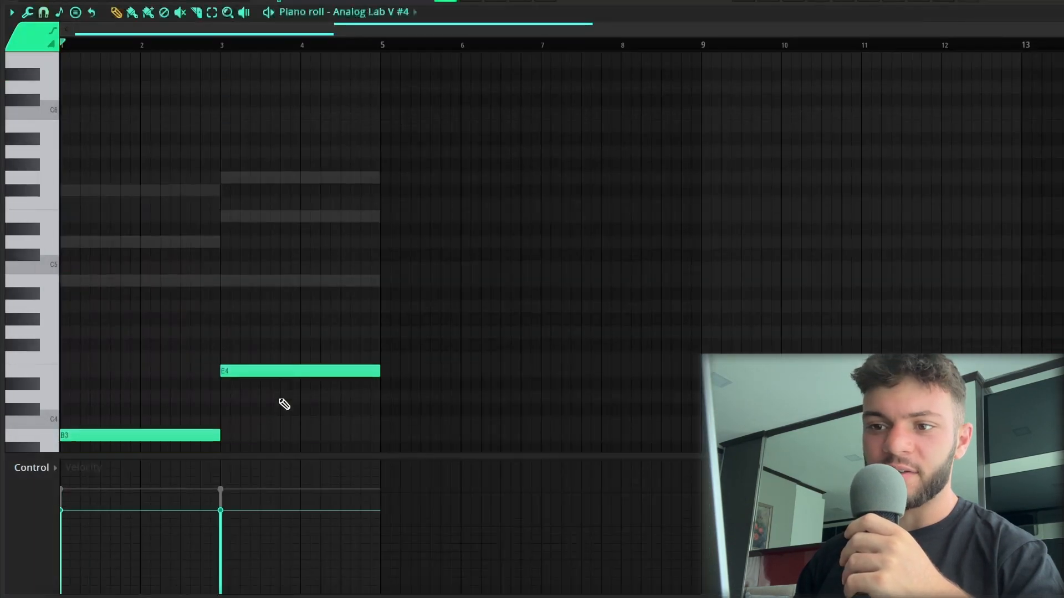
{"action": "key", "text": "space"}
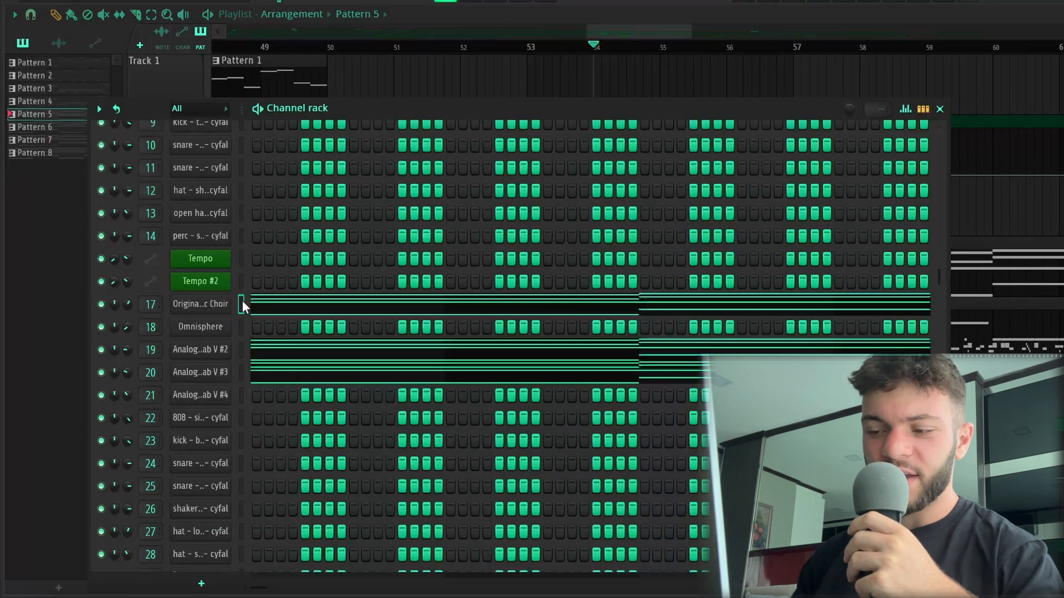
{"action": "left_click", "coordinate": [260, 304]}
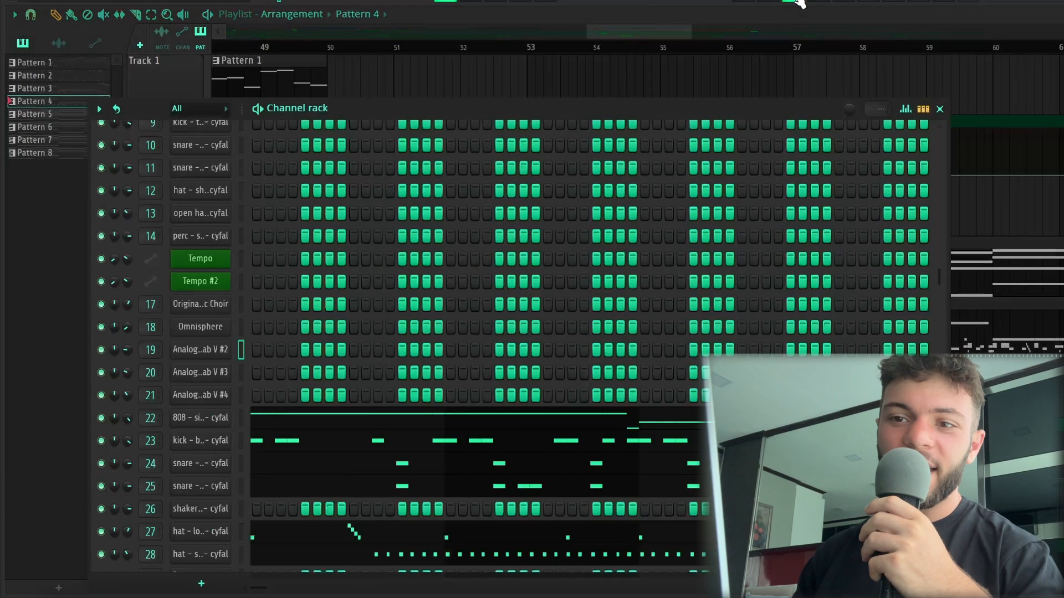
Examine and play the snare - cap and snare - night notes in the Pattern 4 drums.
{"action": "scroll", "coordinate": [498, 332], "scroll_direction": "down", "scroll_amount": 5}
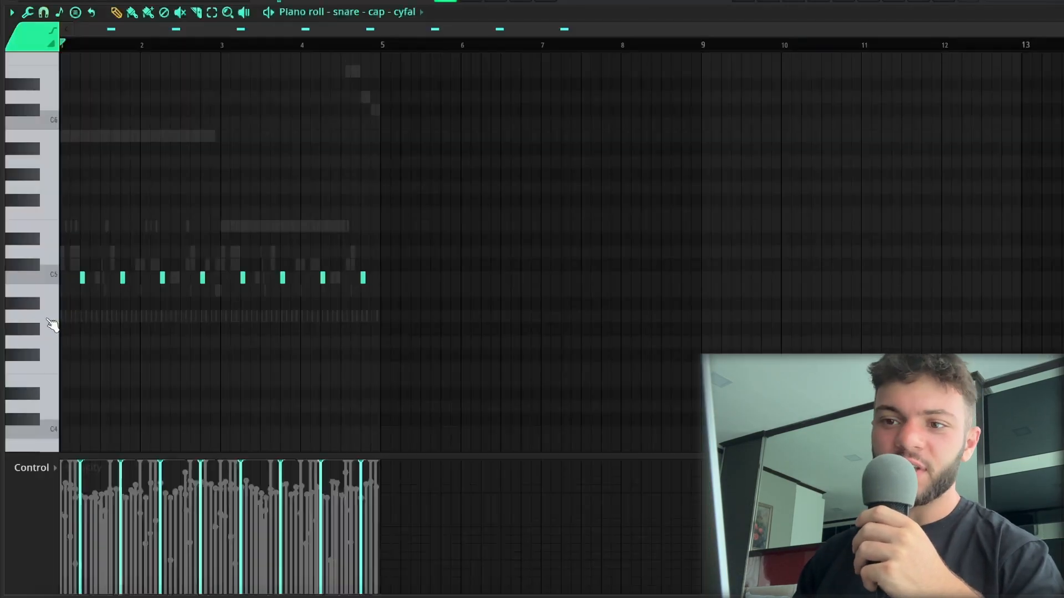
{"action": "scroll", "coordinate": [47, 320], "scroll_direction": "up", "scroll_amount": 5}
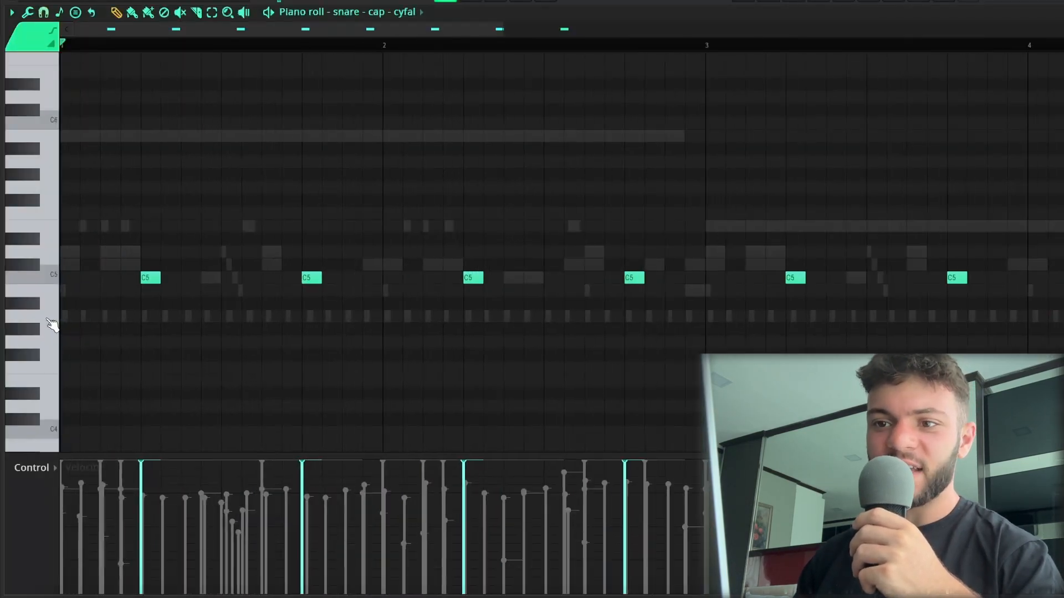
{"action": "scroll", "coordinate": [47, 320], "scroll_direction": "down", "scroll_amount": 3}
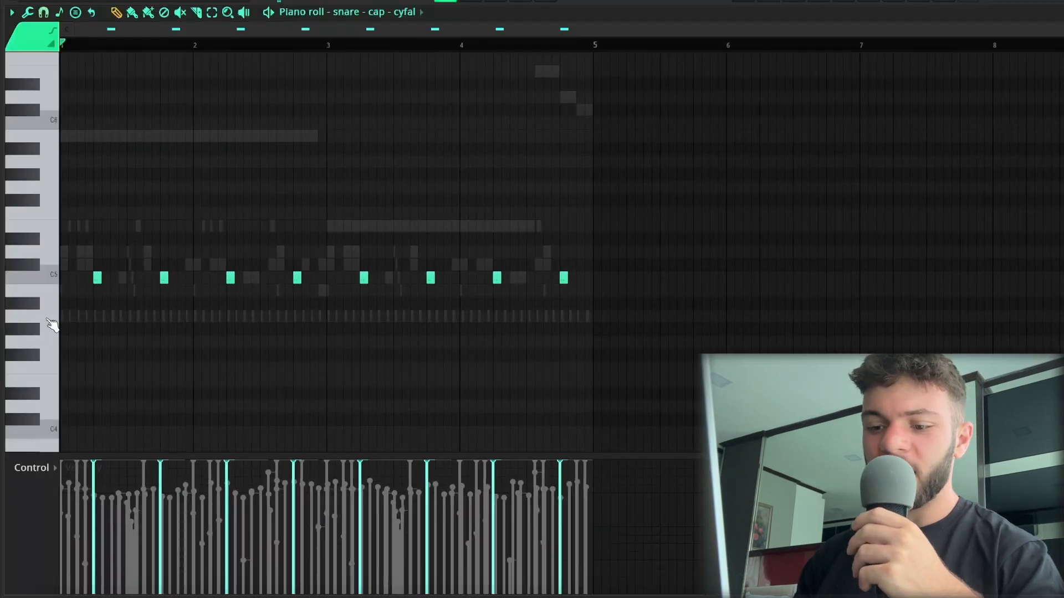
{"action": "key", "text": "space"}
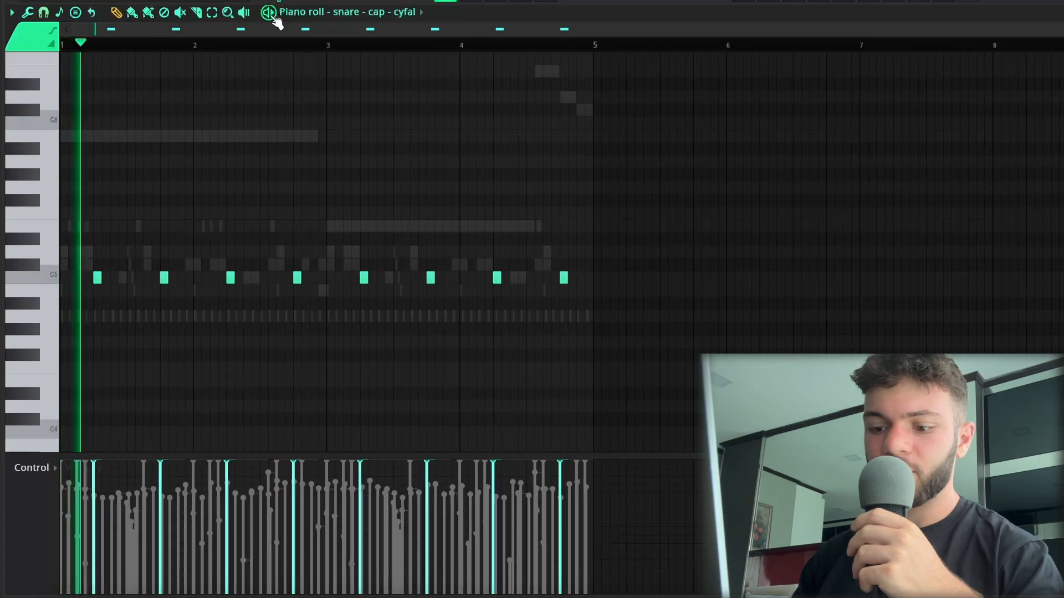
{"action": "scroll", "coordinate": [273, 17], "scroll_direction": "down", "scroll_amount": 1}
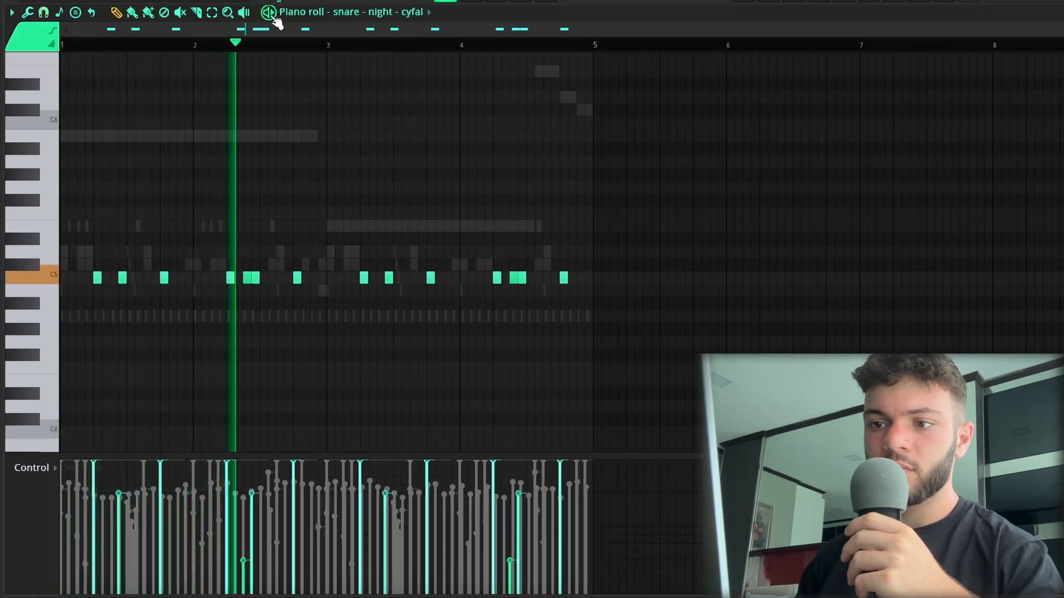
{"action": "key", "text": "space"}
{"action": "left_click", "coordinate": [803, 3]}
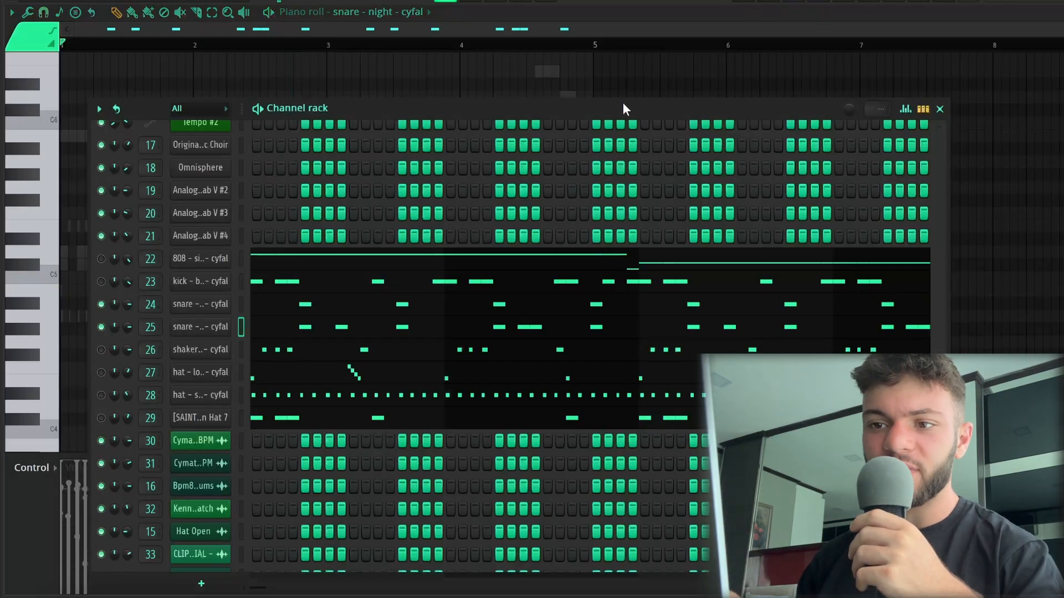
Examine and play the off-grid shaker - soft notes and their velocities in Pattern 4.
{"action": "scroll", "coordinate": [29, 298], "scroll_direction": "up", "scroll_amount": 5}
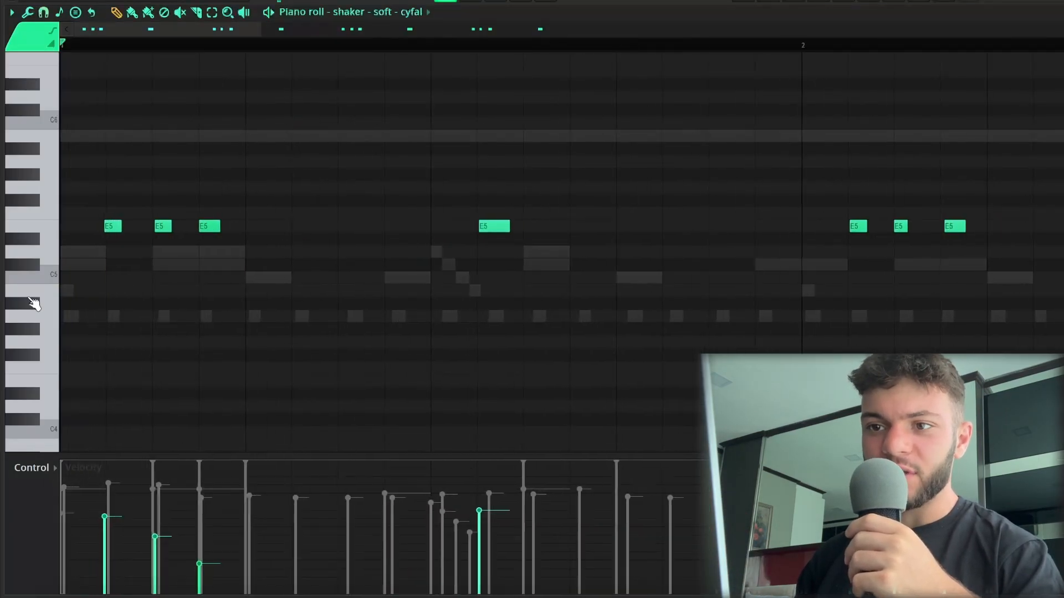
{"action": "scroll", "coordinate": [235, 285], "scroll_direction": "down", "scroll_amount": 4}
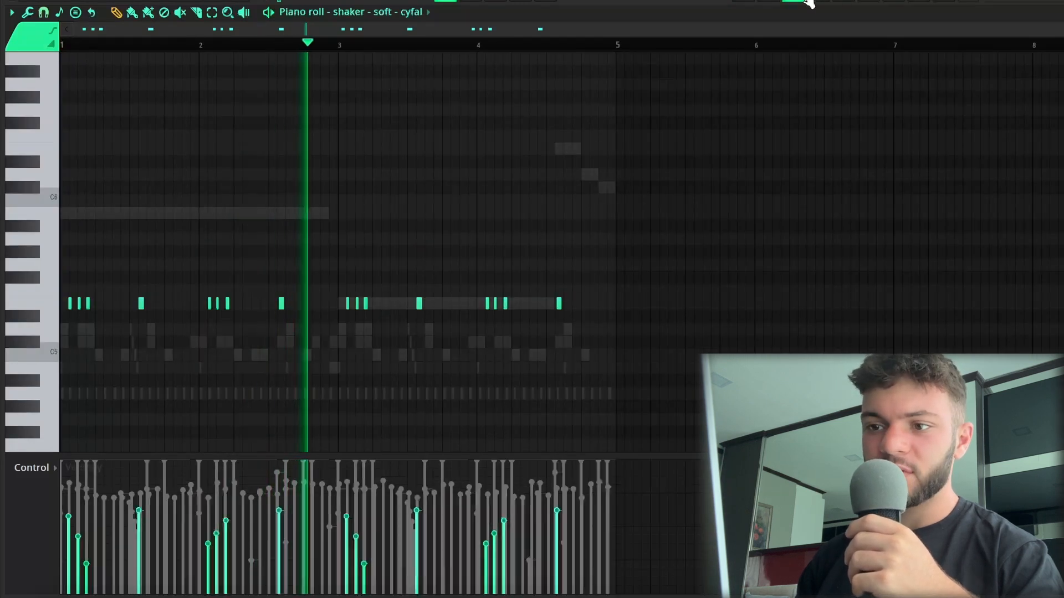
{"action": "left_click", "coordinate": [804, 2]}
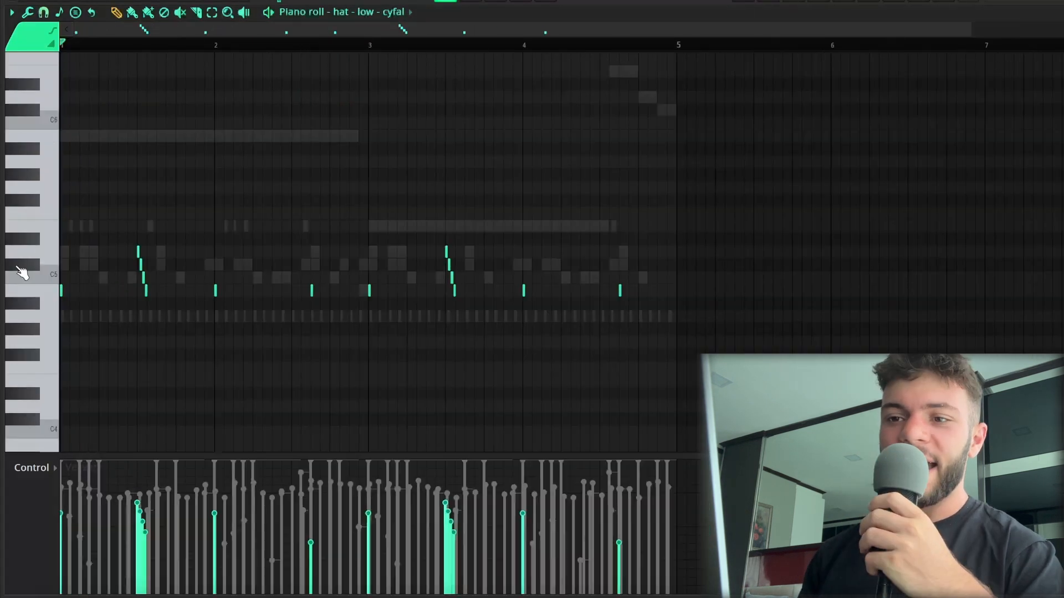
Examine and play the hat - low notes in Pattern 4, including the descending D5 to B4 rolls.
{"action": "scroll", "coordinate": [18, 268], "scroll_direction": "up", "scroll_amount": 3}
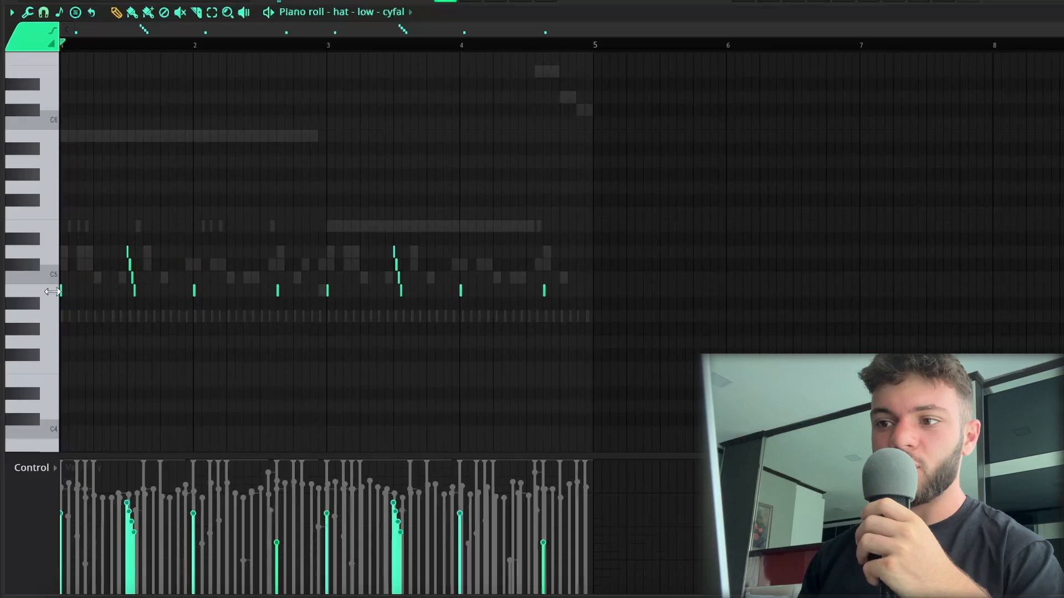
{"action": "scroll", "coordinate": [47, 338], "scroll_direction": "up", "scroll_amount": 5}
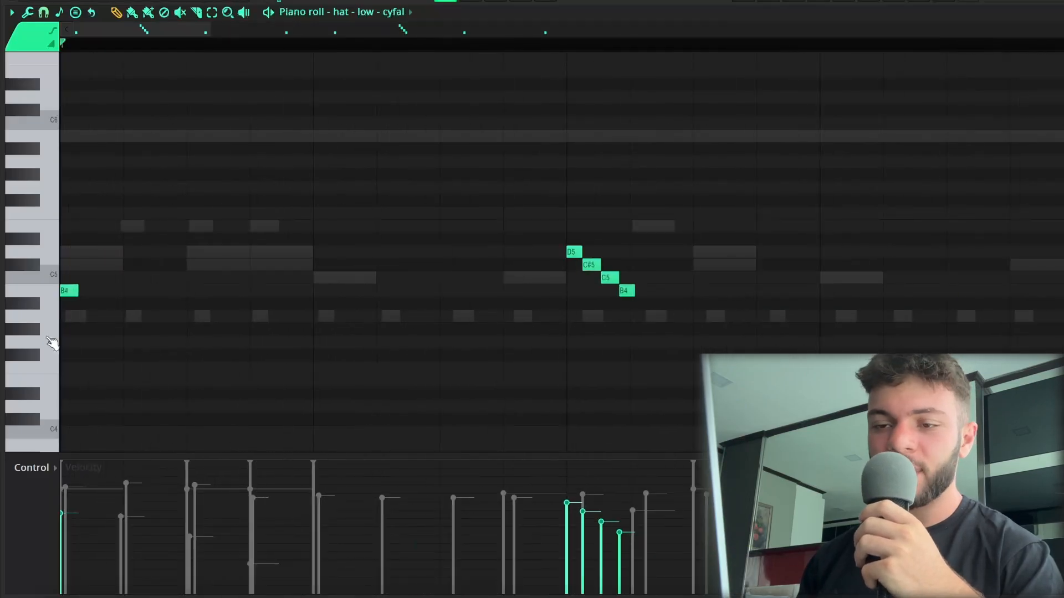
{"action": "key", "text": "space"}
{"action": "scroll", "coordinate": [50, 343], "scroll_direction": "down", "scroll_amount": 5}
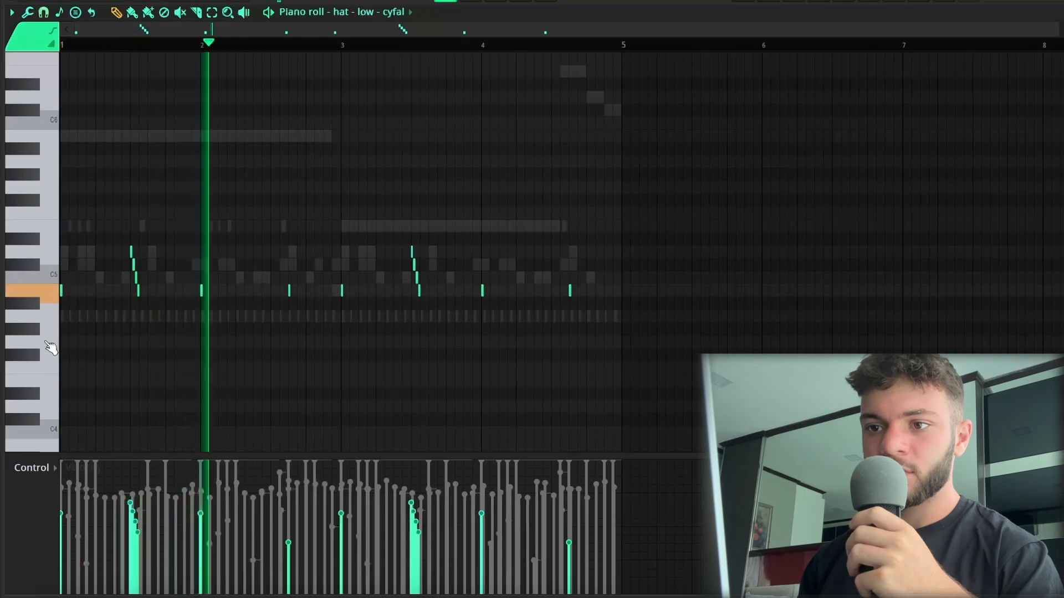
{"action": "key", "text": "space"}
{"action": "scroll", "coordinate": [46, 309], "scroll_direction": "up", "scroll_amount": 4}
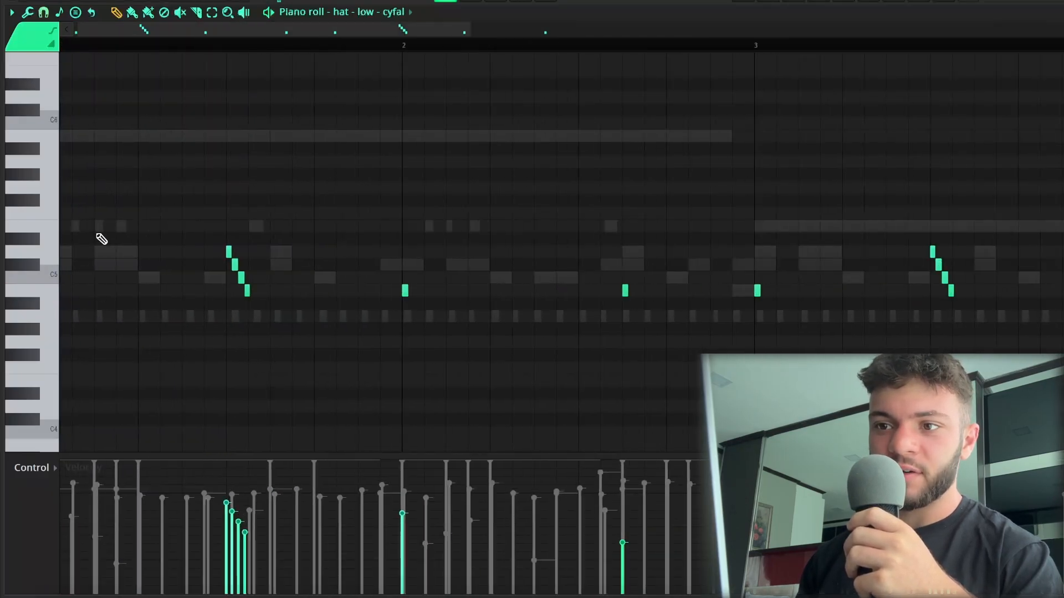
Examine and play the 808 - simply bass notes, including the B5 and E5 runs and the closing high notes.
{"action": "scroll", "coordinate": [227, 283], "scroll_direction": "down", "scroll_amount": 3}
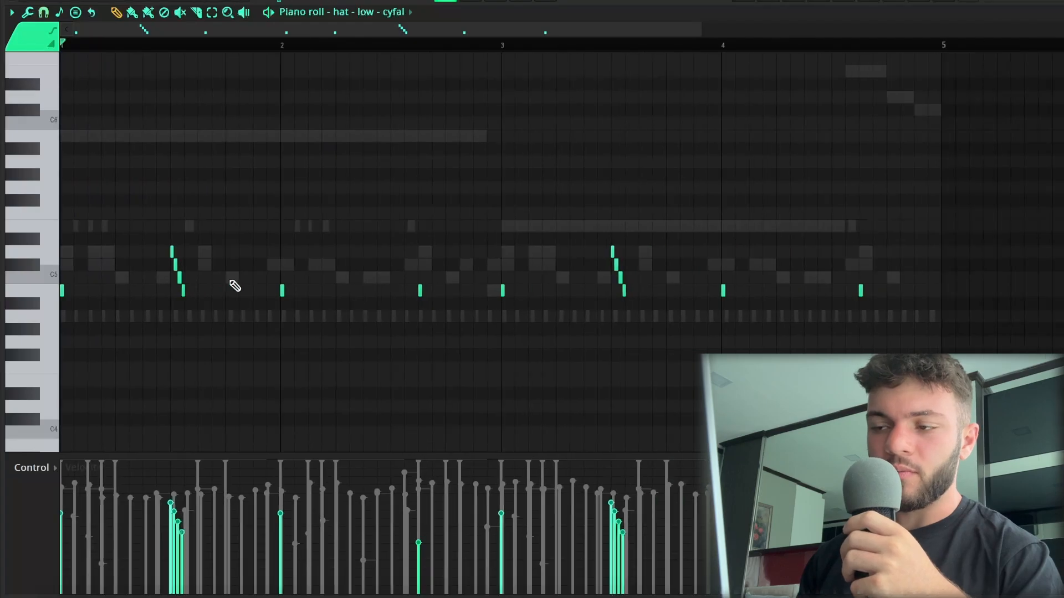
{"action": "scroll", "coordinate": [285, 256], "scroll_direction": "up", "scroll_amount": 2}
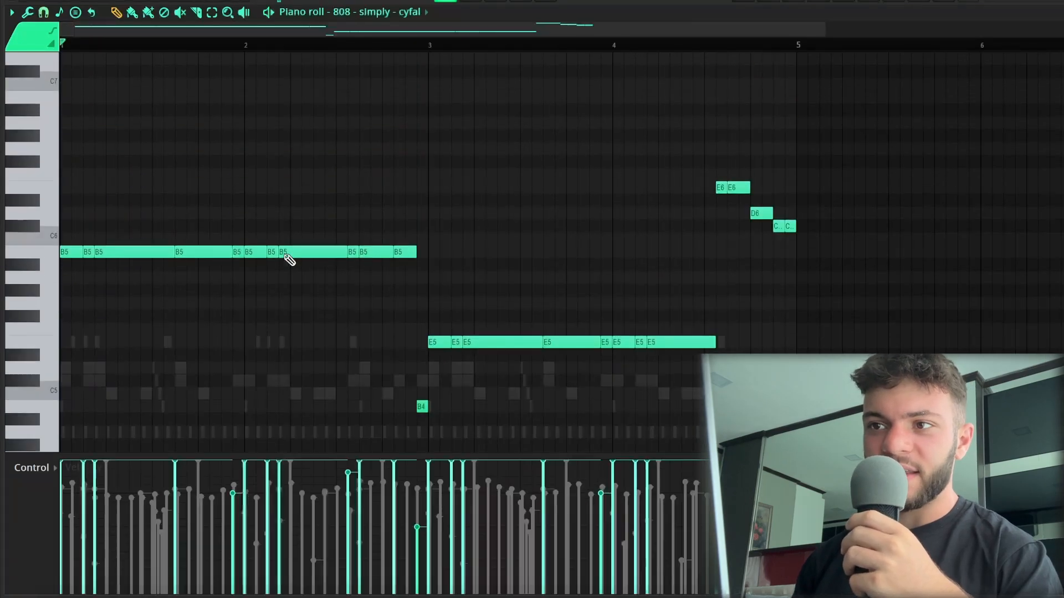
{"action": "scroll", "coordinate": [286, 255], "scroll_direction": "down", "scroll_amount": 3}
{"action": "scroll", "coordinate": [290, 260], "scroll_direction": "up", "scroll_amount": 2}
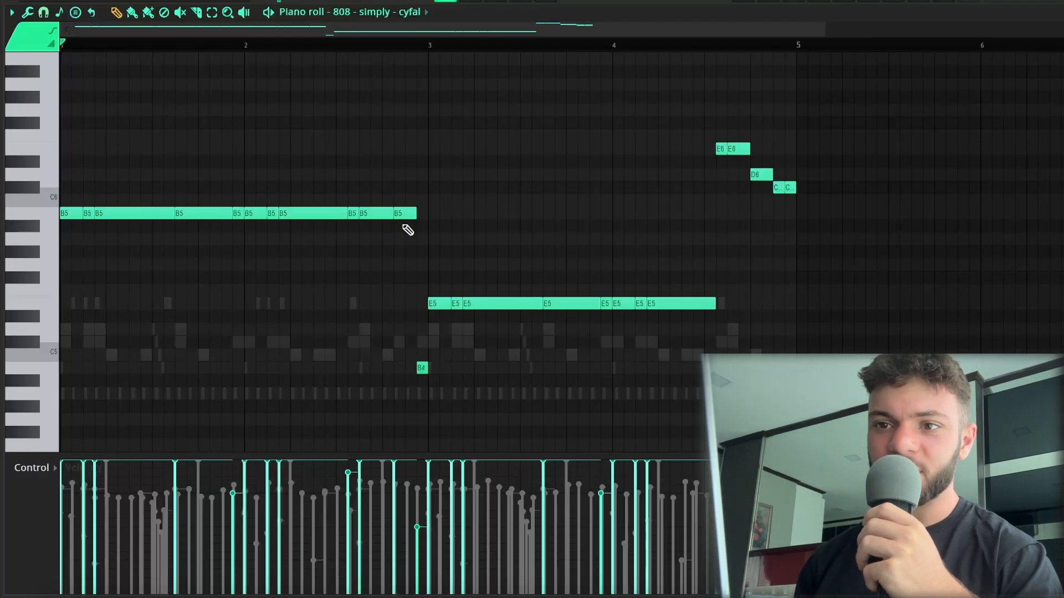
{"action": "key", "text": "space"}
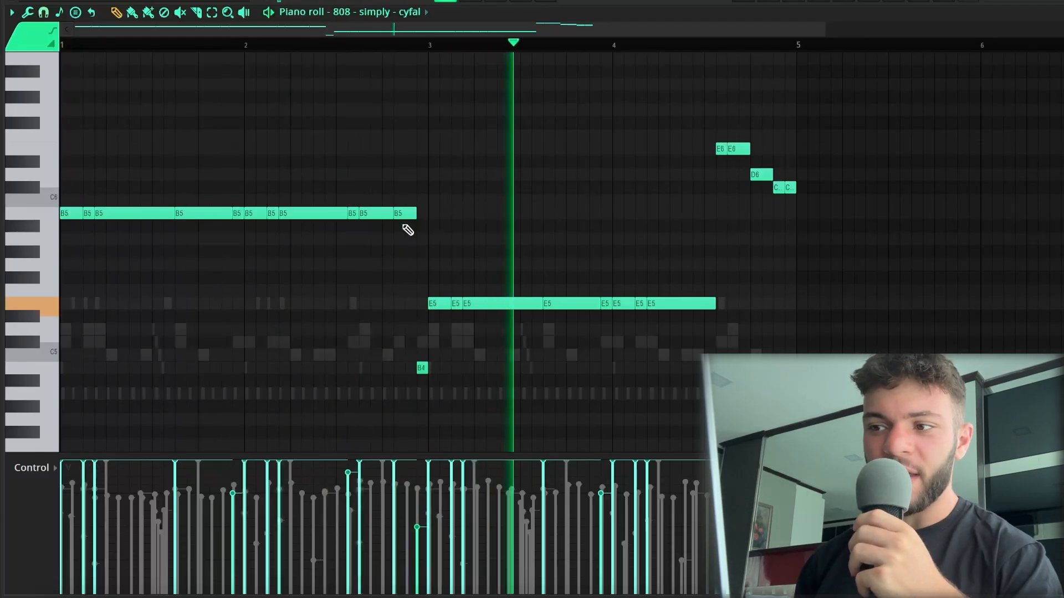
{"action": "scroll", "coordinate": [831, 261], "scroll_direction": "up", "scroll_amount": 4}
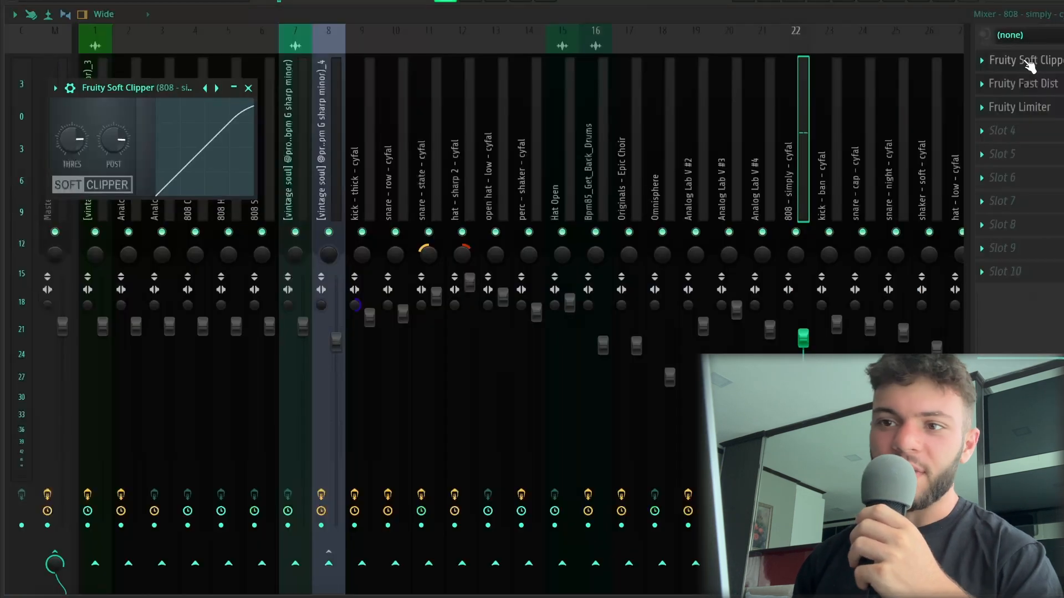
Inspect the Fruity Soft Clipper, Fruity Fast Dist and Fruity Limiter effects on the 808 - simply mixer track.
{"action": "left_click", "coordinate": [1029, 61]}
{"action": "left_click", "coordinate": [1029, 91]}
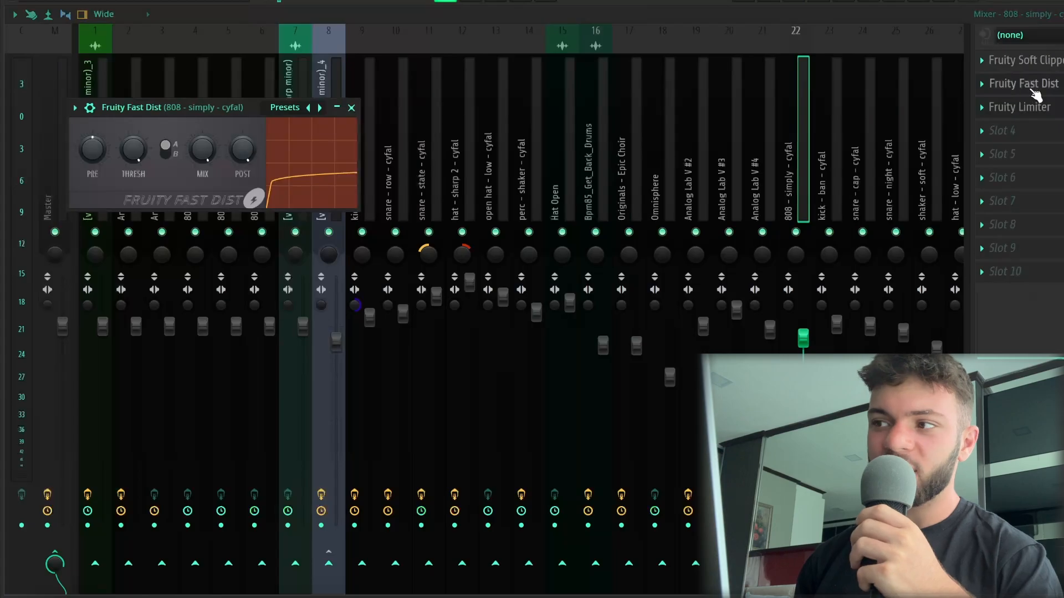
{"action": "left_click", "coordinate": [1034, 95]}
{"action": "left_click", "coordinate": [1034, 108]}
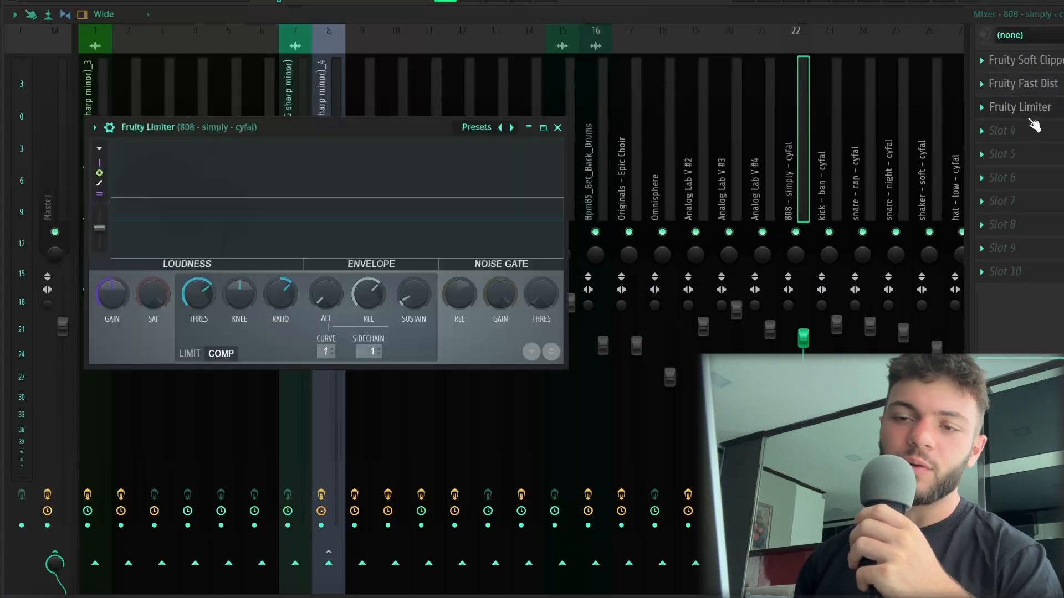
{"action": "left_click", "coordinate": [1031, 119]}
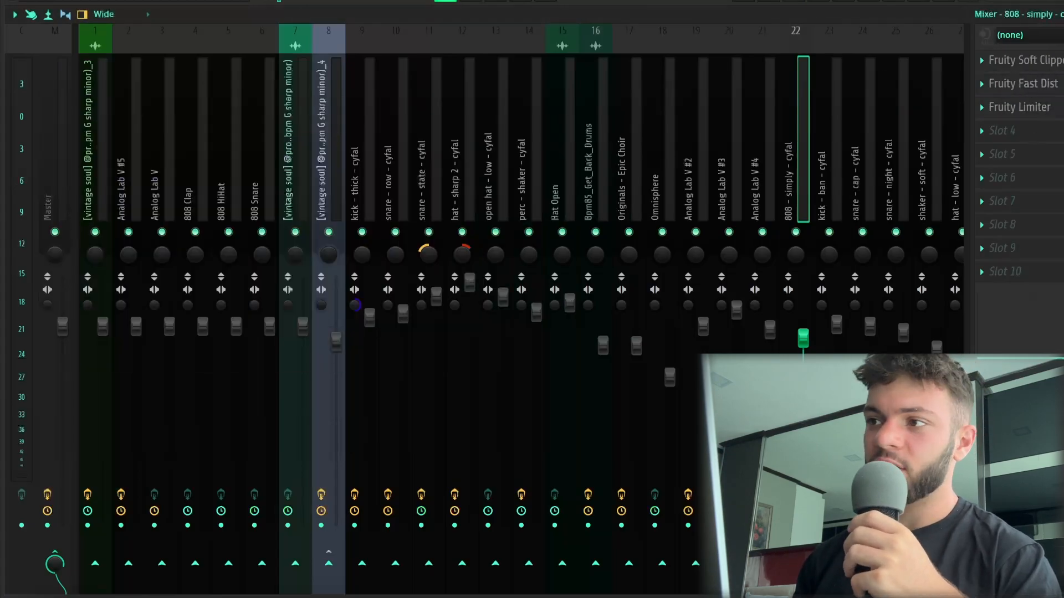
Examine the kick - ban notes, the snare - cap mixer effects and the [SAINT6] Open Hat 7 notes.
{"action": "key", "text": "F6"}
{"action": "left_click", "coordinate": [300, 290]}
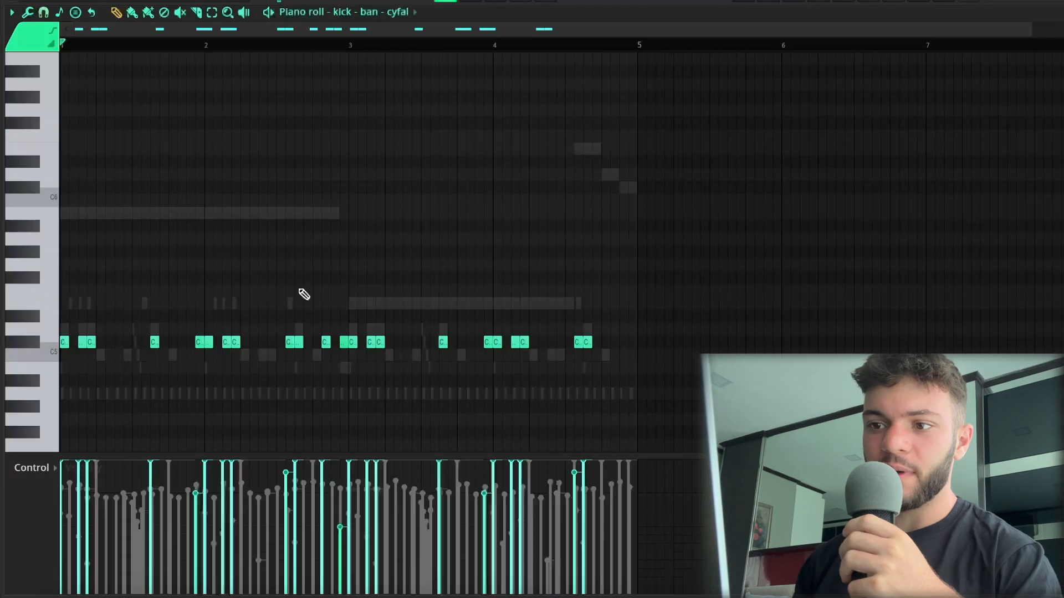
{"action": "scroll", "coordinate": [299, 292], "scroll_direction": "down", "scroll_amount": 1}
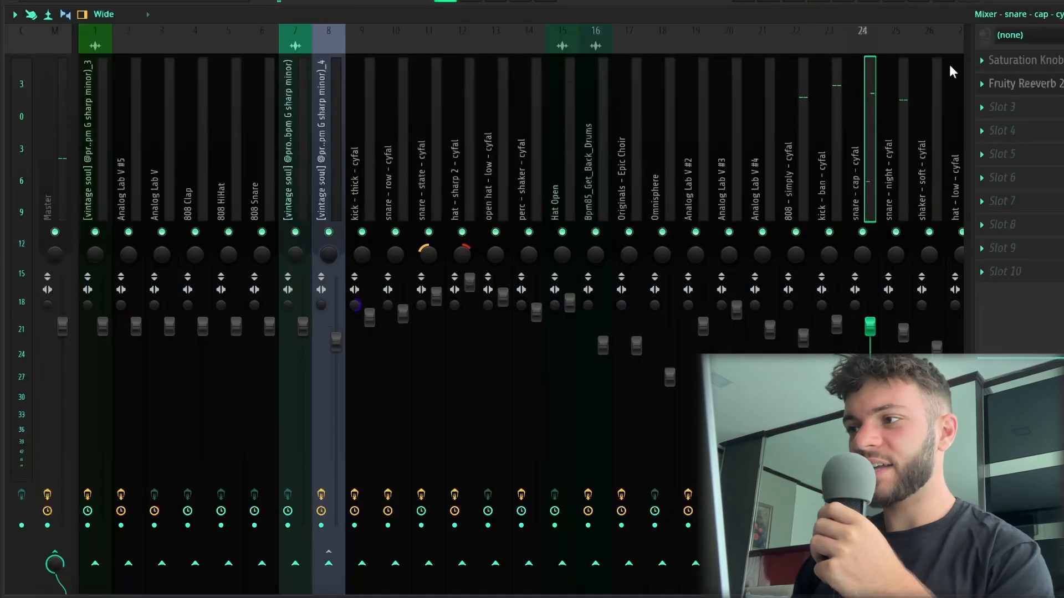
{"action": "key", "text": "Right"}
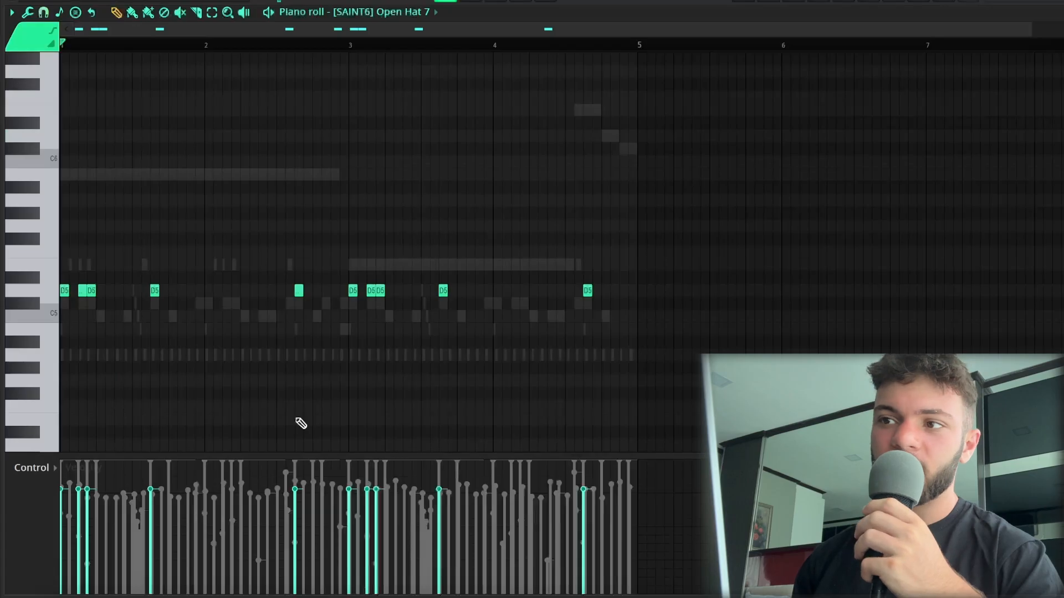
{"action": "key", "text": "space"}
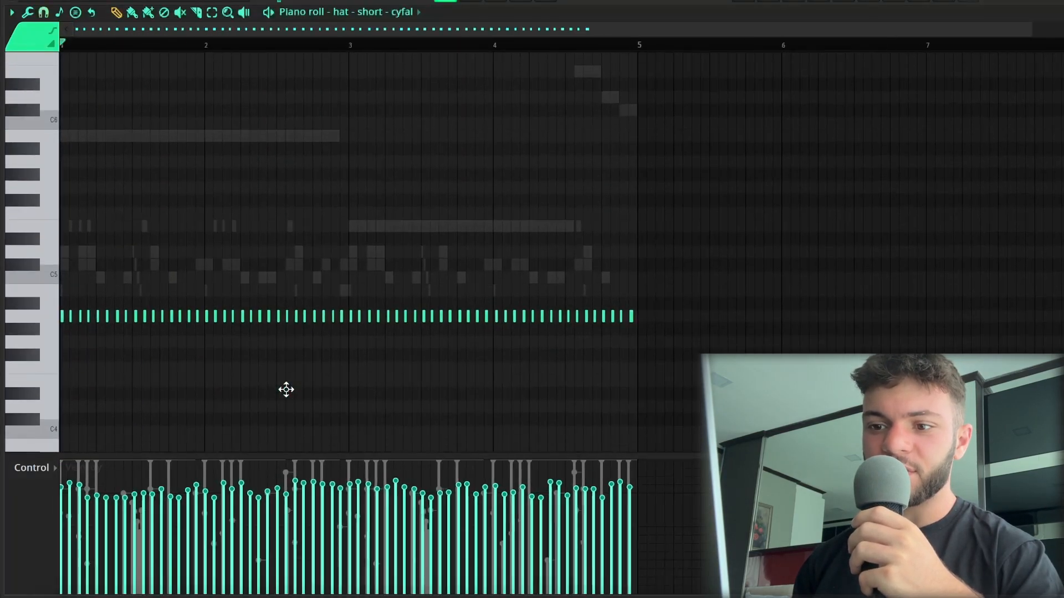
Examine and play the hat - short notes, checking their off-grid timing and varied velocities.
{"action": "scroll", "coordinate": [52, 393], "scroll_direction": "up", "scroll_amount": 6}
{"action": "scroll", "coordinate": [52, 392], "scroll_direction": "down", "scroll_amount": 6}
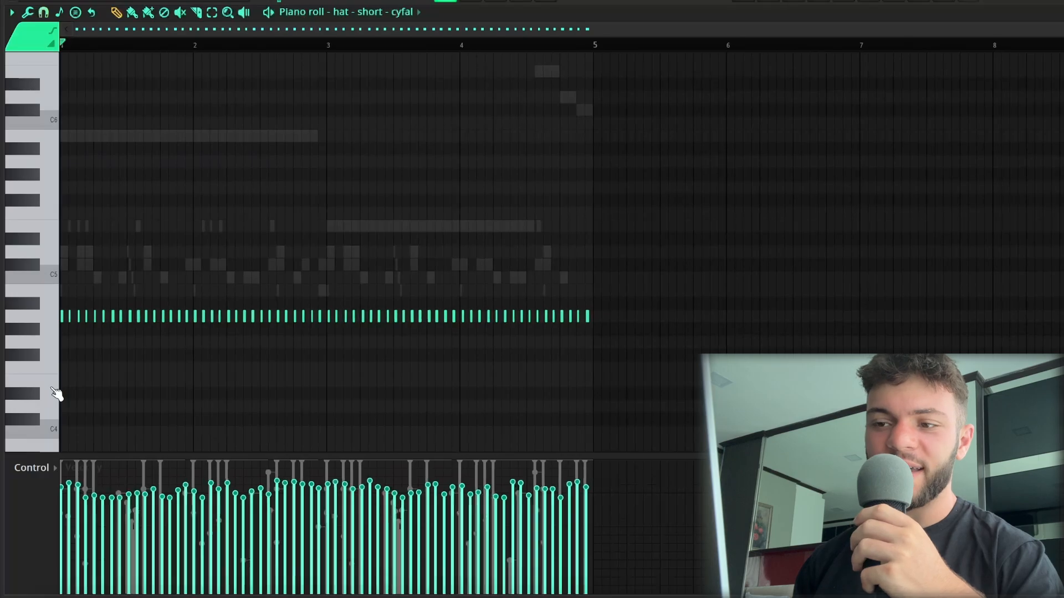
{"action": "scroll", "coordinate": [52, 389], "scroll_direction": "up", "scroll_amount": 5}
{"action": "scroll", "coordinate": [55, 392], "scroll_direction": "down", "scroll_amount": 5}
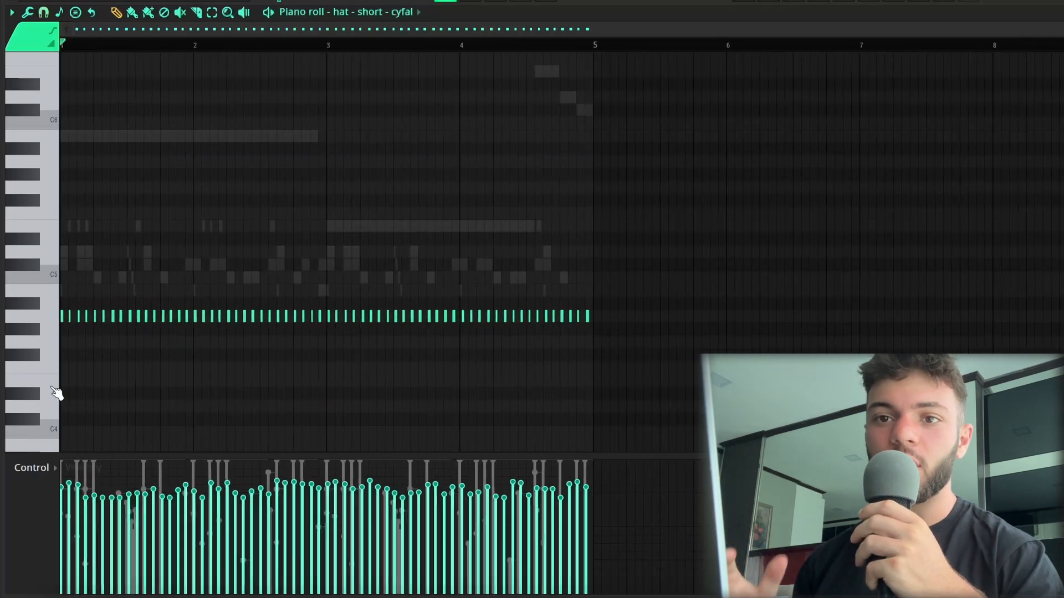
{"action": "scroll", "coordinate": [57, 393], "scroll_direction": "up", "scroll_amount": 2}
{"action": "key", "text": "space"}
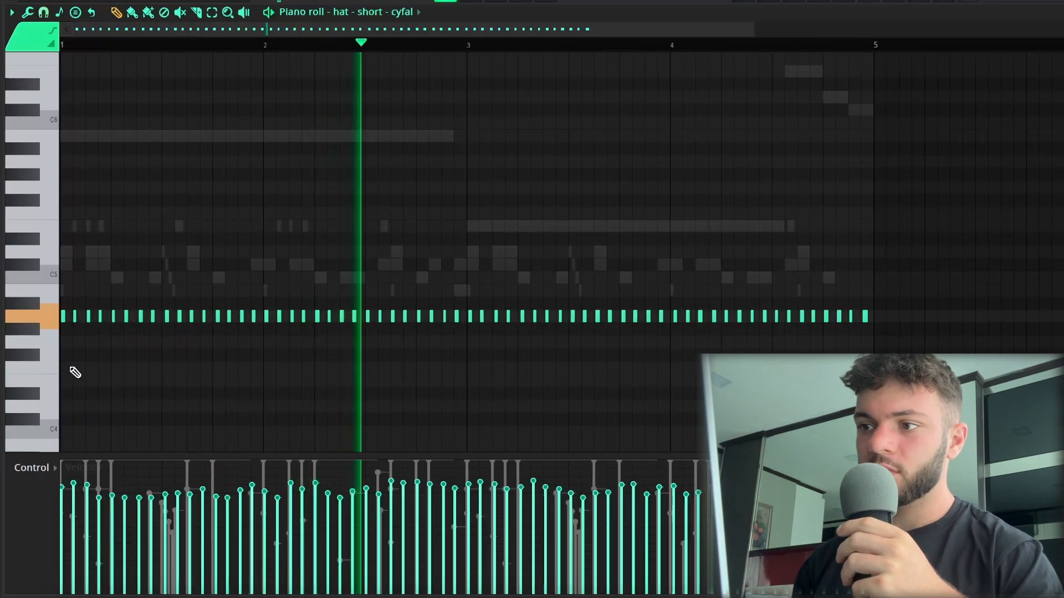
{"action": "key", "text": "space"}
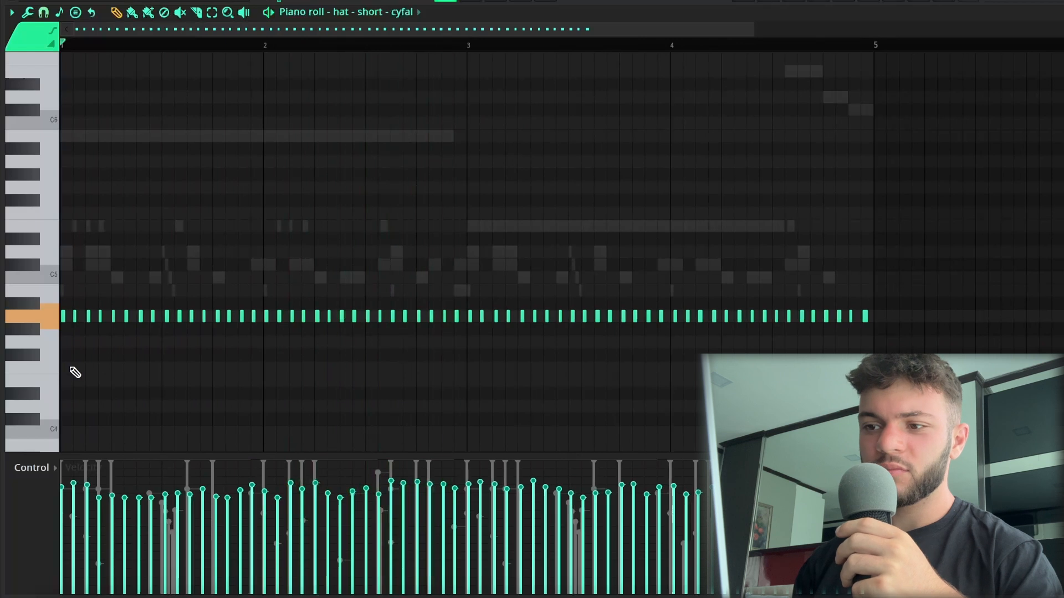
{"action": "scroll", "coordinate": [74, 373], "scroll_direction": "up", "scroll_amount": 1}
{"action": "scroll", "coordinate": [75, 373], "scroll_direction": "up", "scroll_amount": 2}
{"action": "scroll", "coordinate": [72, 371], "scroll_direction": "down", "scroll_amount": 1}
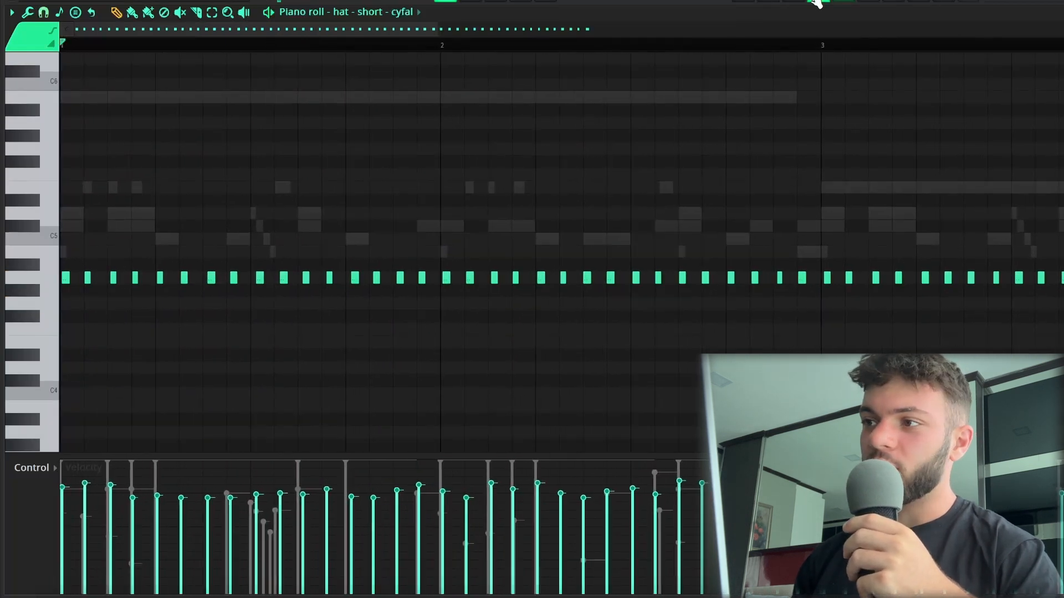
Play the drums in the mixer and examine the kick - ban track's routing to 808 - simply and hat - short.
{"action": "key", "text": "F9"}
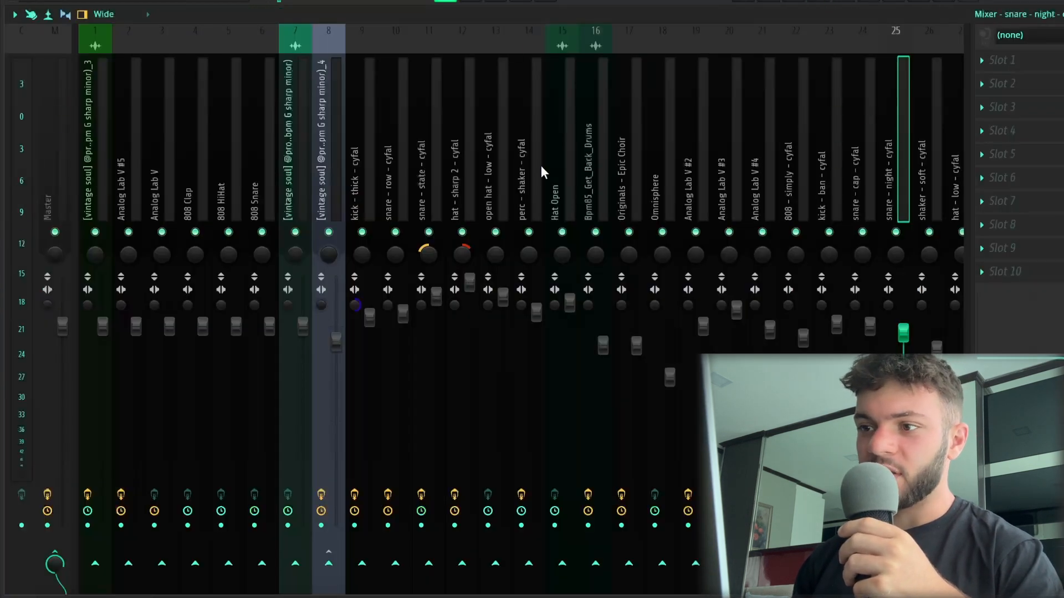
{"action": "left_click_drag", "start_coordinate": [785, 139], "coordinate": [219, 101]}
{"action": "key", "text": "space"}
{"action": "left_click", "coordinate": [464, 175]}
{"action": "left_click", "coordinate": [446, 175]}
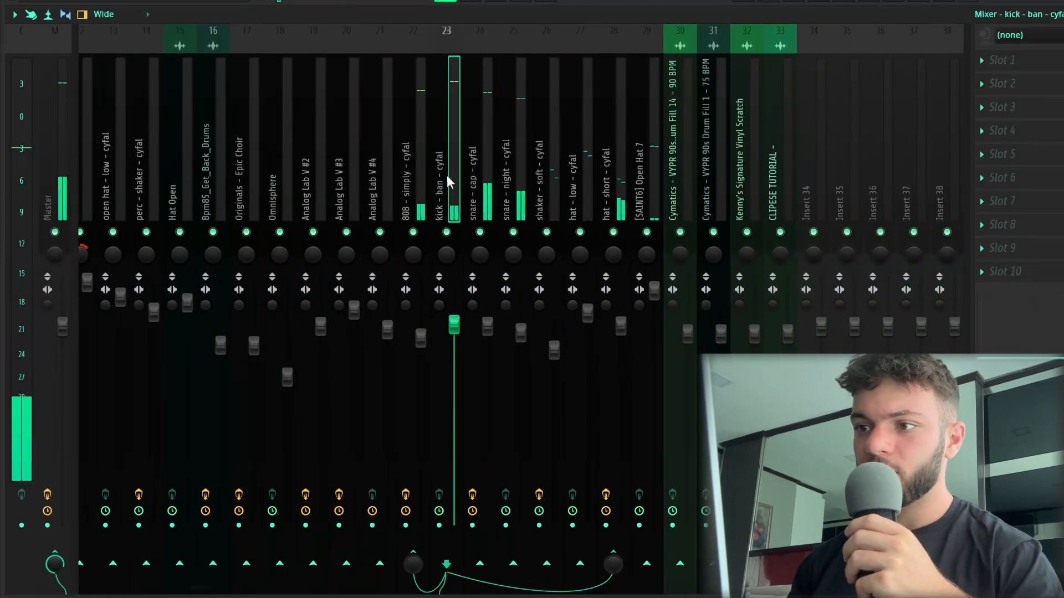
Solo the kick - ban and hat - short tracks and inspect the sidechained Fruity Limiter on hat - short.
{"action": "right_click", "coordinate": [447, 232]}
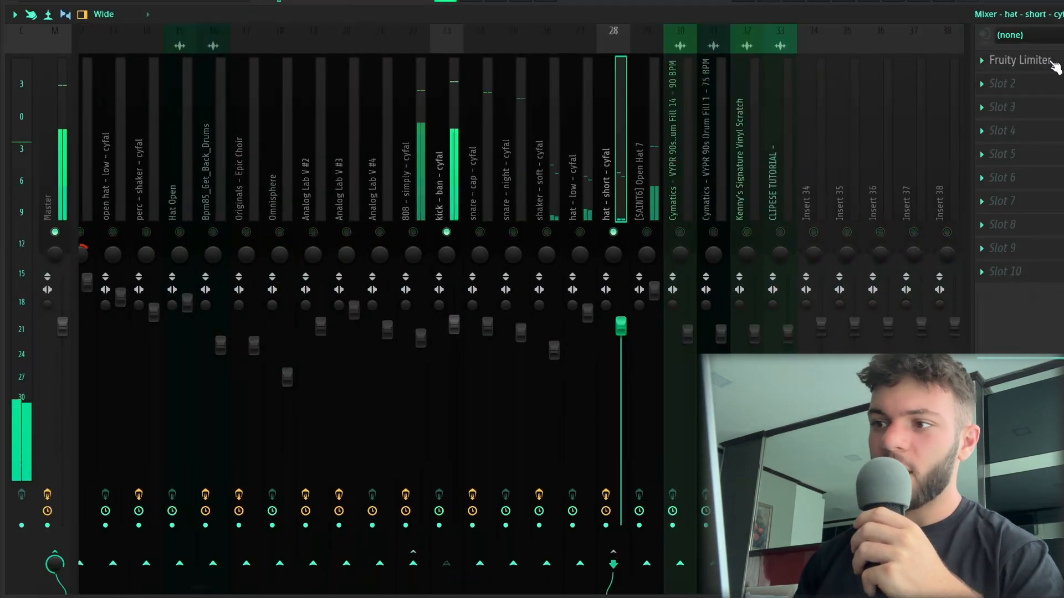
{"action": "left_click", "coordinate": [1055, 64]}
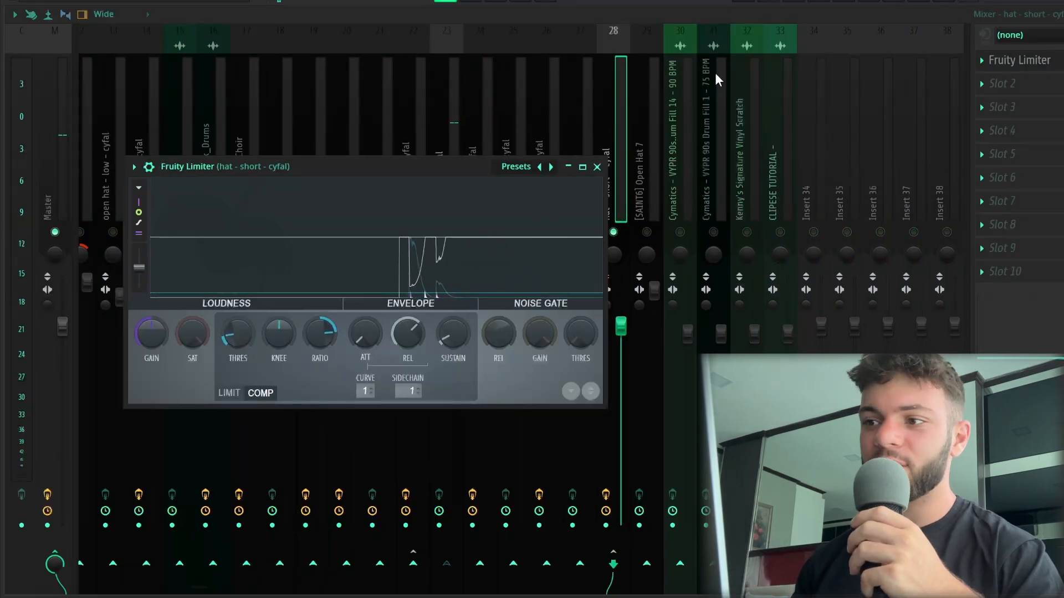
{"action": "left_click", "coordinate": [605, 104]}
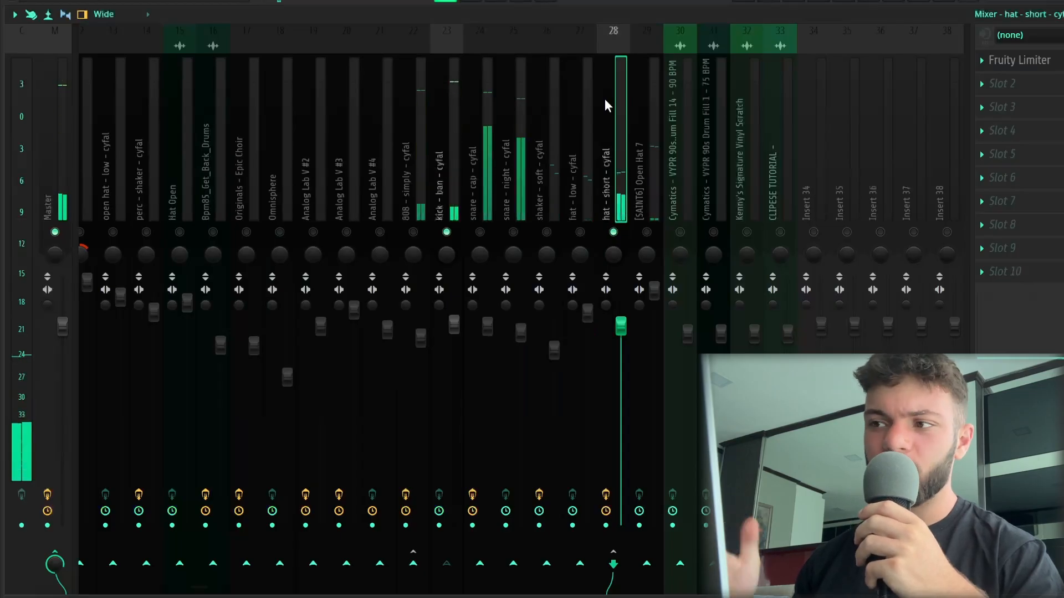
{"action": "left_click_drag", "start_coordinate": [621, 329], "coordinate": [621, 334]}
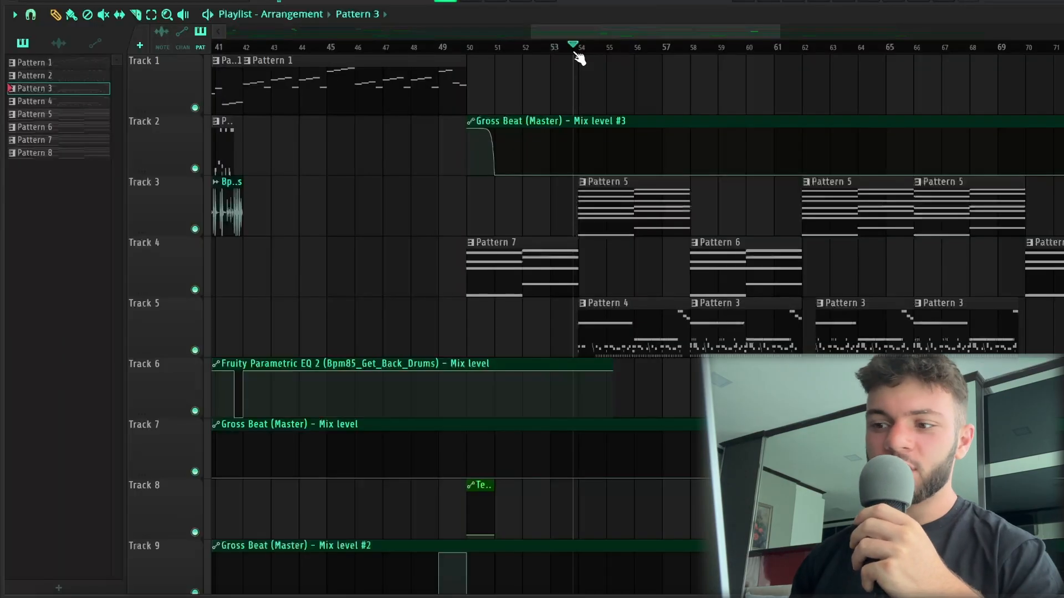
Open the Pattern 4 clip at bar 54 of the playlist and play its 808 - simply notes.
{"action": "scroll", "coordinate": [621, 112], "scroll_direction": "up", "scroll_amount": 4}
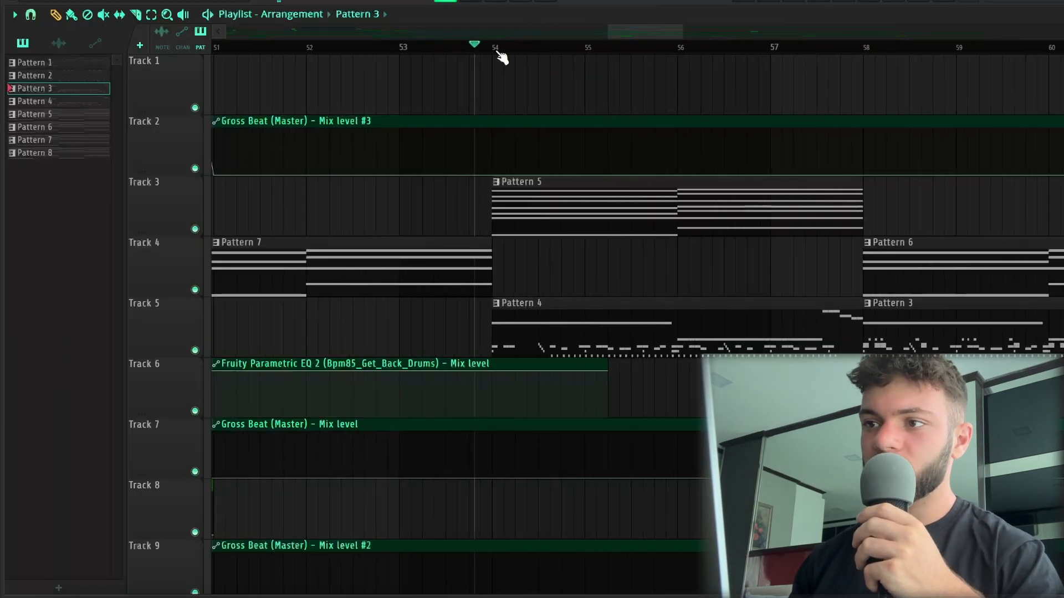
{"action": "double_click", "coordinate": [519, 328]}
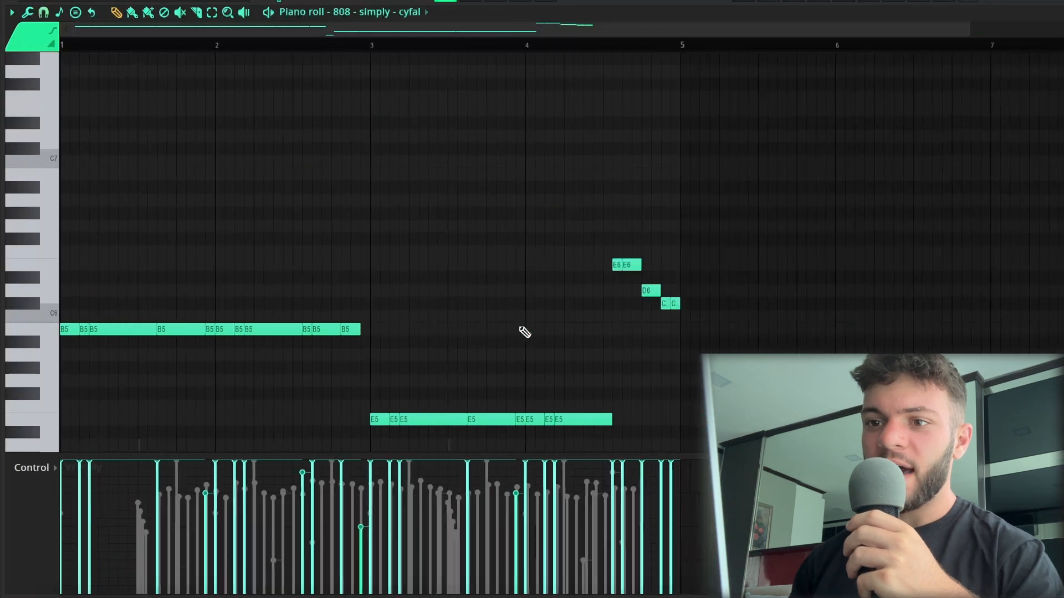
{"action": "key", "text": "space"}
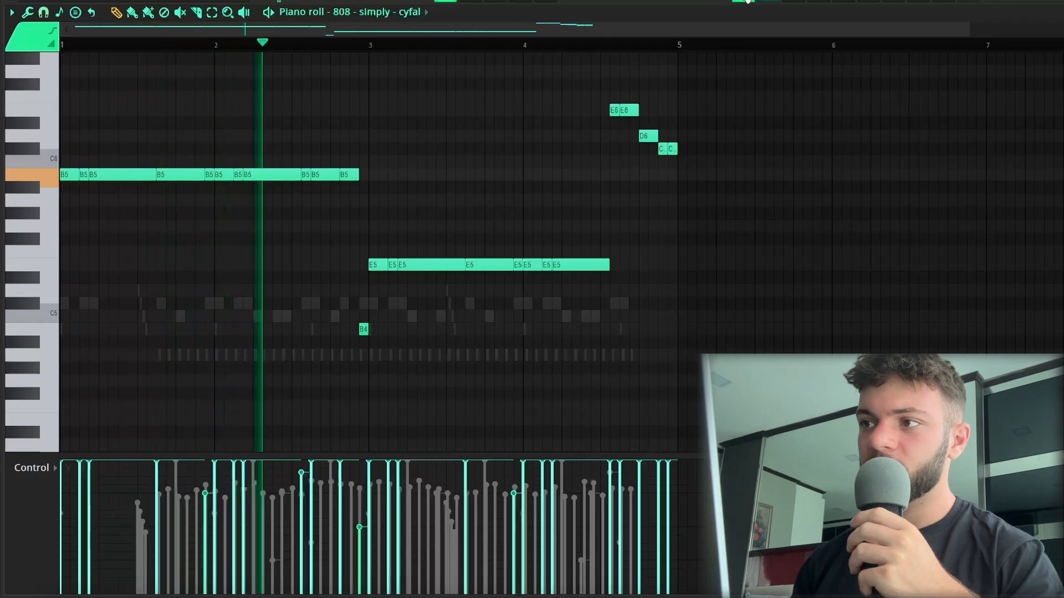
Examine the playlist arrangement from bar 54 to 62 during playback, comparing the Pattern 4 drums with the following Pattern 3 drums.
{"action": "key", "text": "F5"}
{"action": "scroll", "coordinate": [715, 166], "scroll_direction": "up", "scroll_amount": 3}
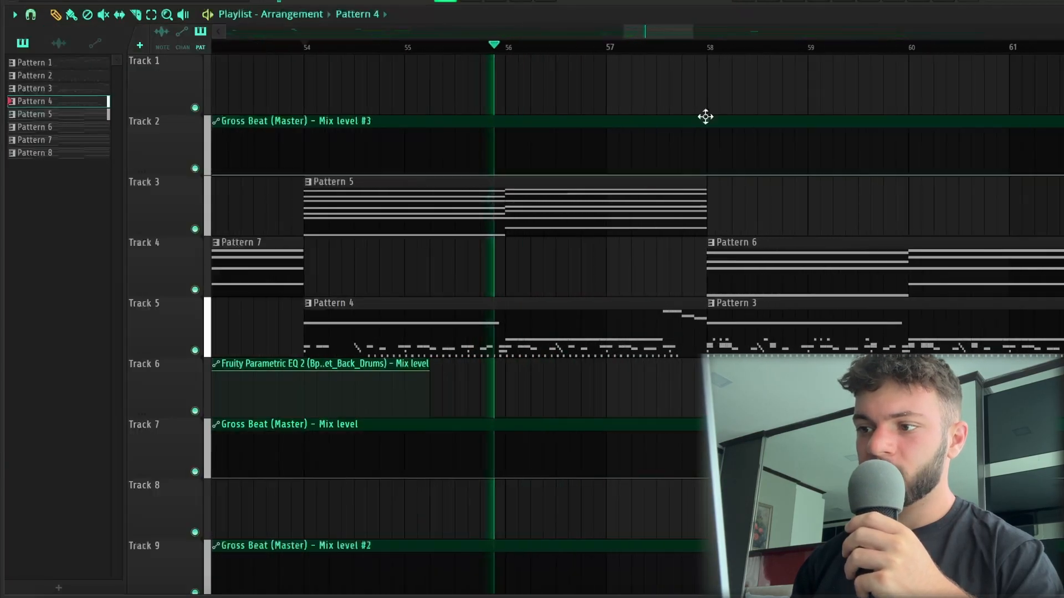
{"action": "scroll", "coordinate": [685, 167], "scroll_direction": "up", "scroll_amount": 5}
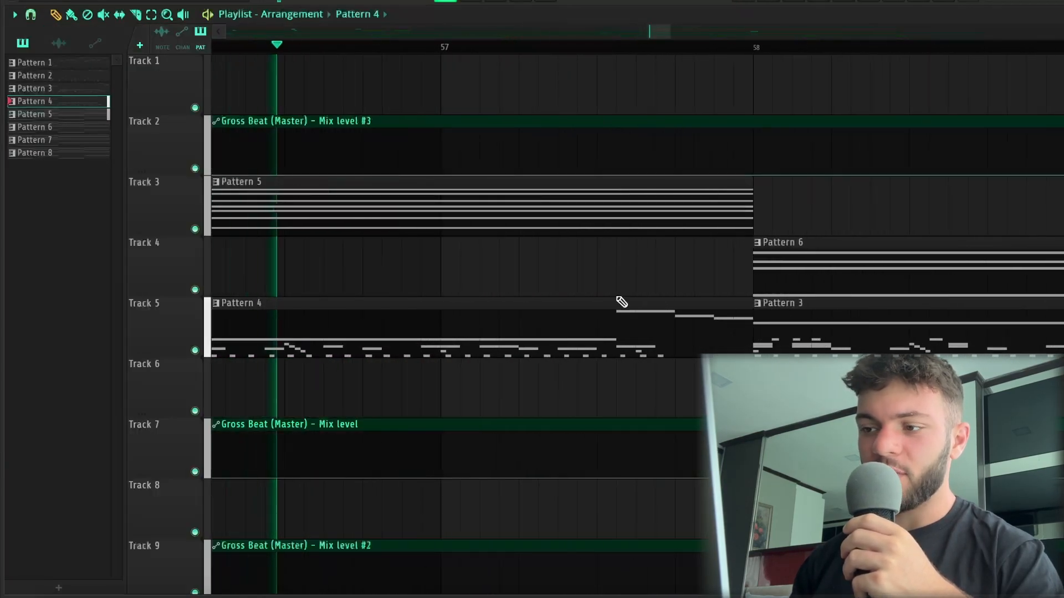
{"action": "scroll", "coordinate": [629, 346], "scroll_direction": "up", "scroll_amount": 2}
{"action": "scroll", "coordinate": [740, 312], "scroll_direction": "down", "scroll_amount": 8}
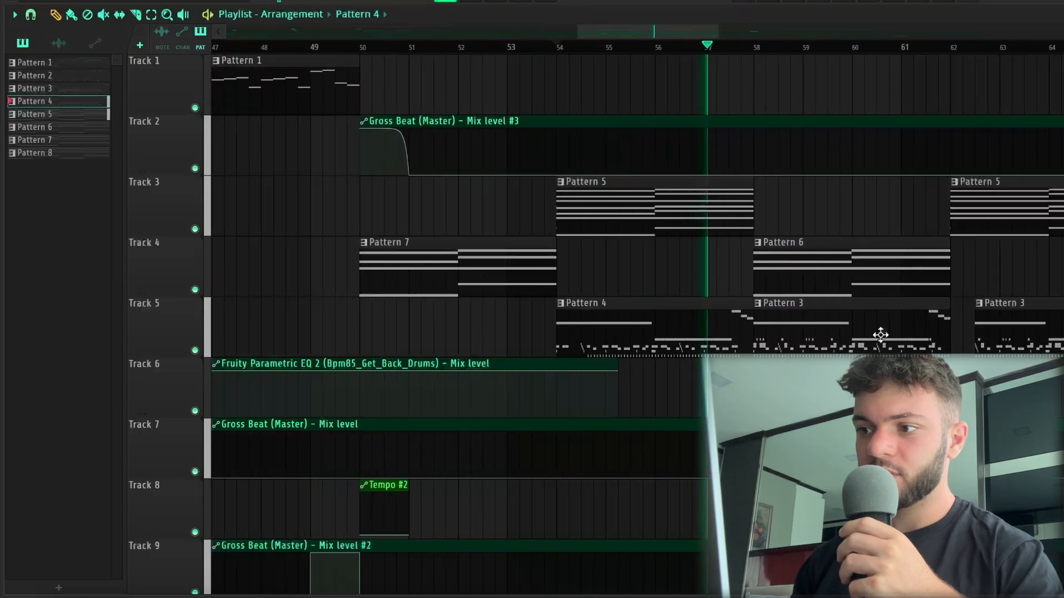
{"action": "scroll", "coordinate": [897, 345], "scroll_direction": "up", "scroll_amount": 3}
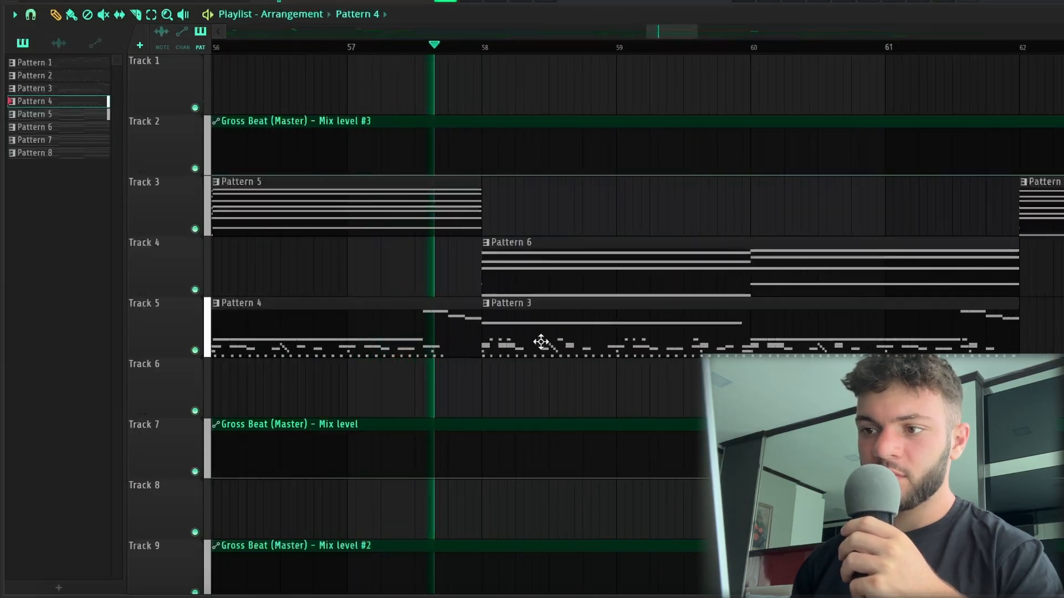
{"action": "scroll", "coordinate": [468, 345], "scroll_direction": "up", "scroll_amount": 3}
{"action": "scroll", "coordinate": [469, 344], "scroll_direction": "down", "scroll_amount": 4}
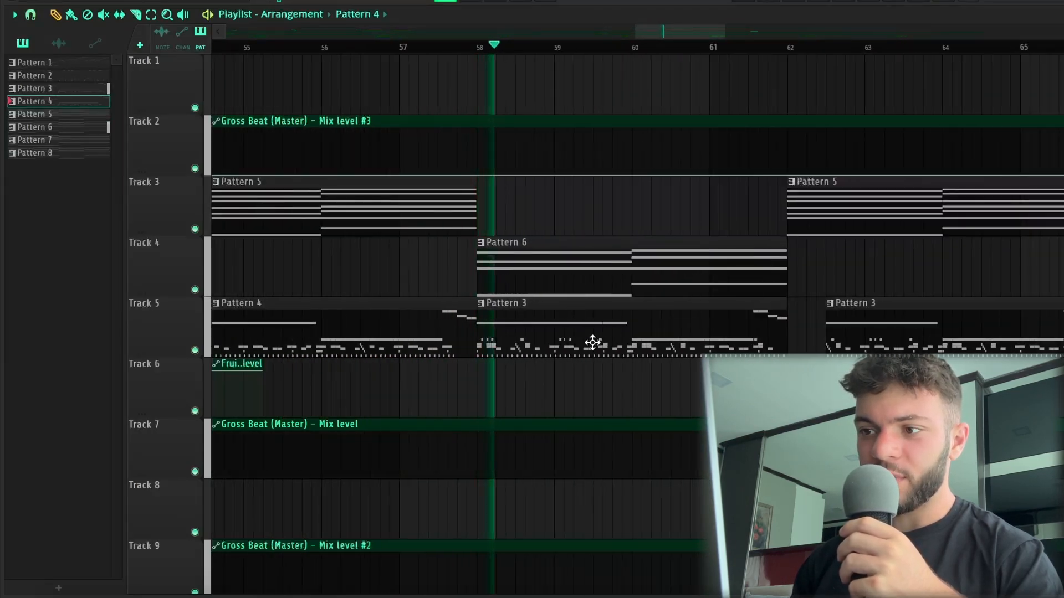
{"action": "scroll", "coordinate": [625, 287], "scroll_direction": "down", "scroll_amount": 4}
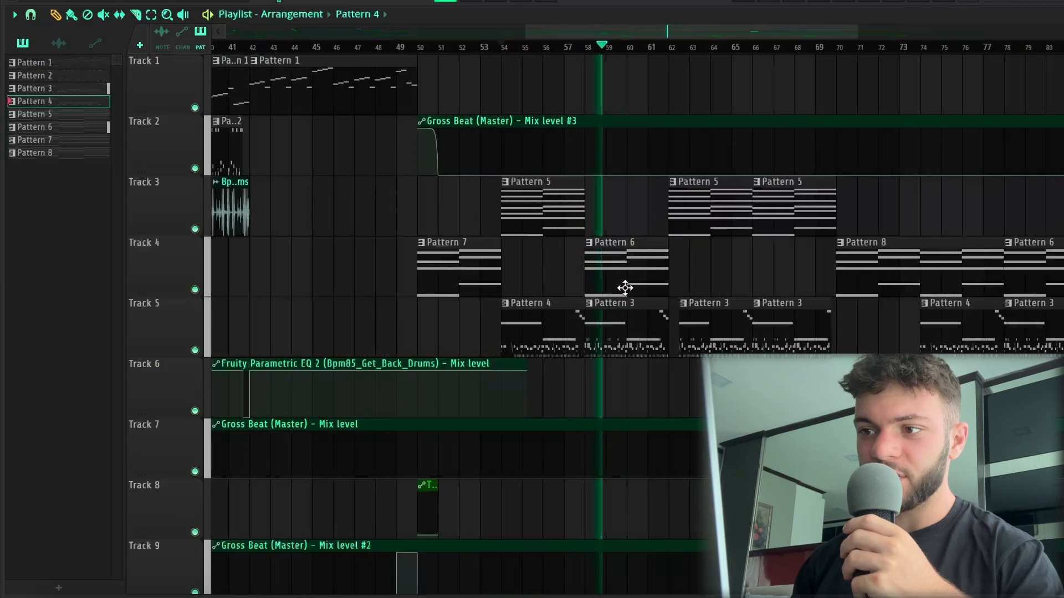
Examine the playlist from bar 62 to 74, including the drum break and the passing riser 2 clip before Pattern 8.
{"action": "scroll", "coordinate": [669, 97], "scroll_direction": "up", "scroll_amount": 3}
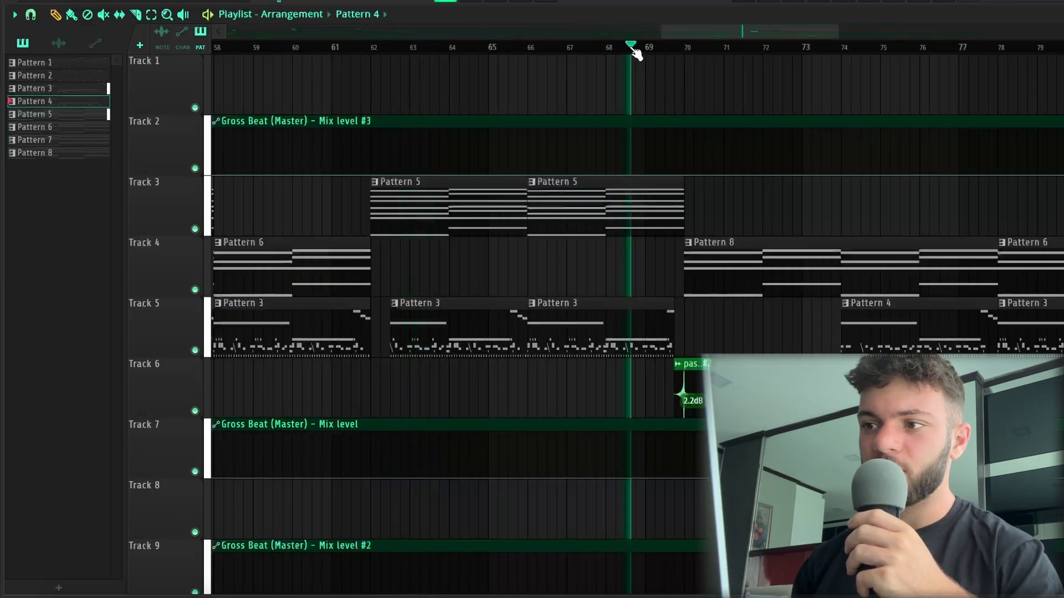
{"action": "scroll", "coordinate": [730, 296], "scroll_direction": "down", "scroll_amount": 3}
{"action": "scroll", "coordinate": [731, 294], "scroll_direction": "up", "scroll_amount": 3}
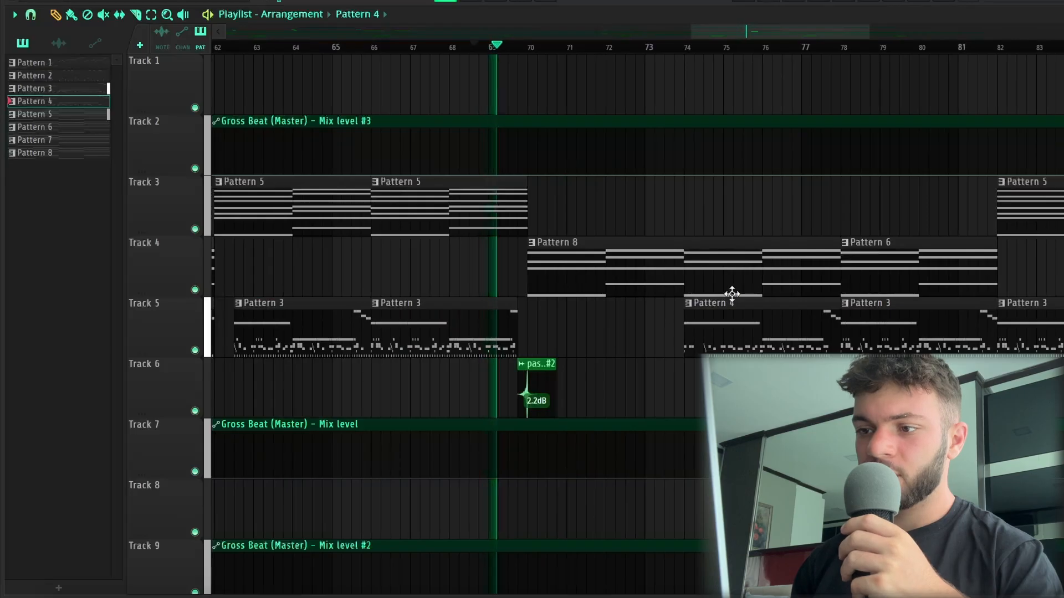
{"action": "scroll", "coordinate": [545, 338], "scroll_direction": "up", "scroll_amount": 5}
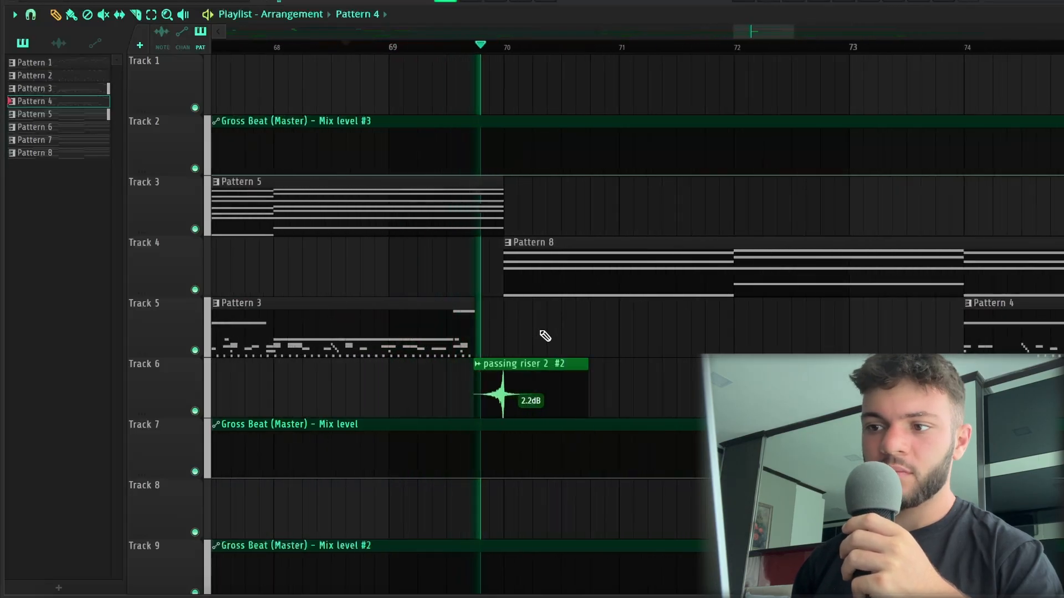
Open the Pattern 8 clip at bar 70 and inspect its Omnisphere chord notes in the piano roll, returning to the playlist.
{"action": "scroll", "coordinate": [545, 336], "scroll_direction": "down", "scroll_amount": 5}
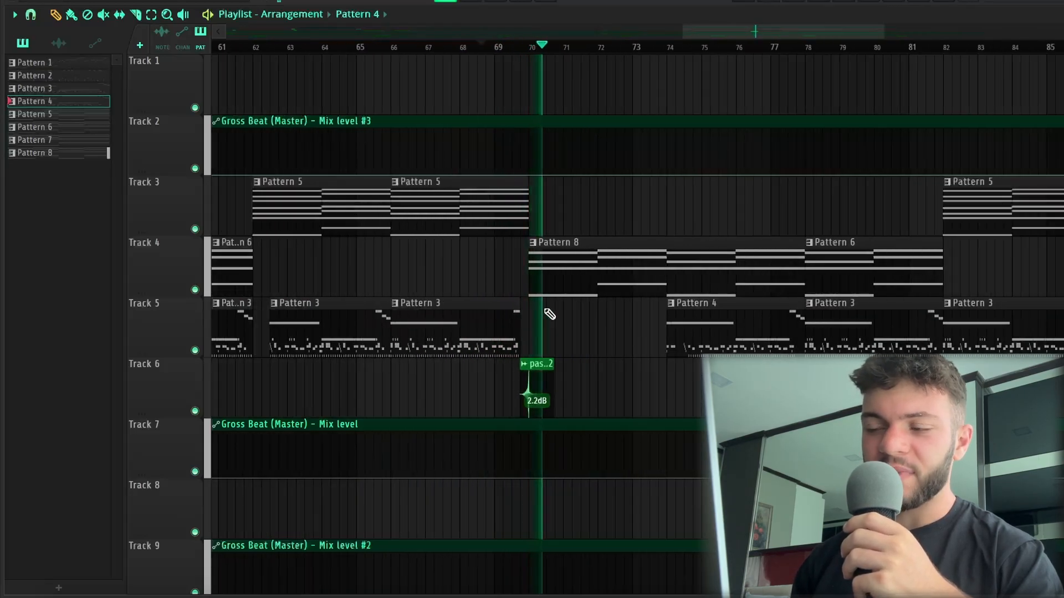
{"action": "scroll", "coordinate": [627, 262], "scroll_direction": "down", "scroll_amount": 3}
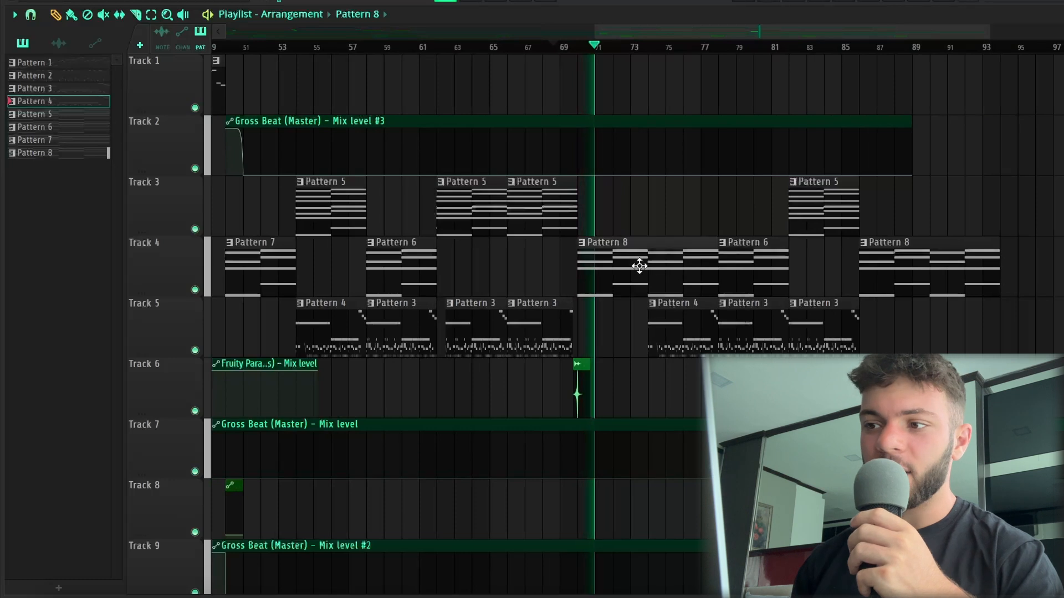
{"action": "double_click", "coordinate": [640, 266]}
{"action": "scroll", "coordinate": [339, 209], "scroll_direction": "up", "scroll_amount": 5}
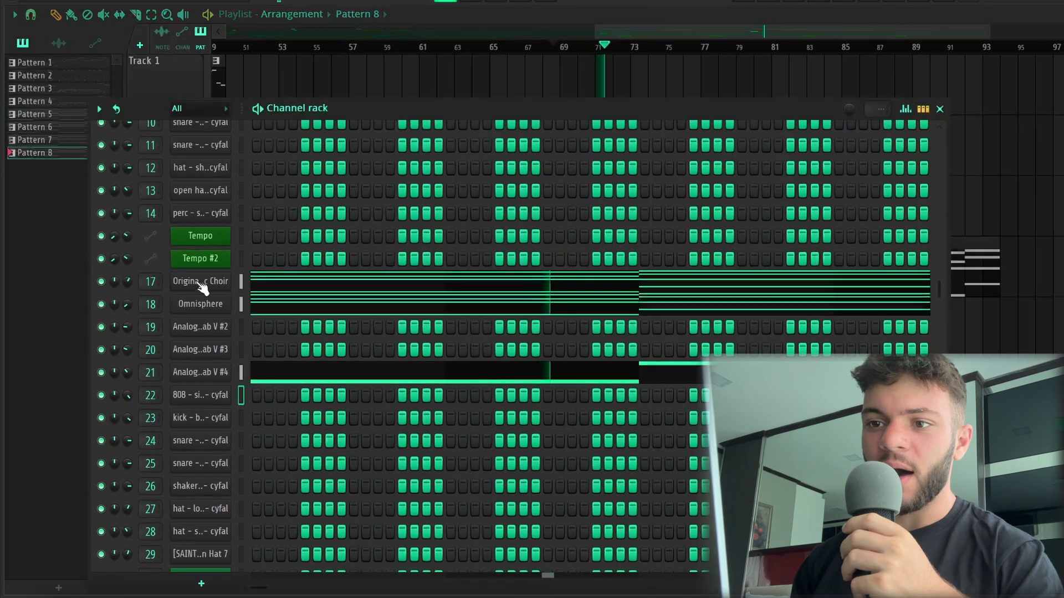
{"action": "left_click", "coordinate": [273, 309]}
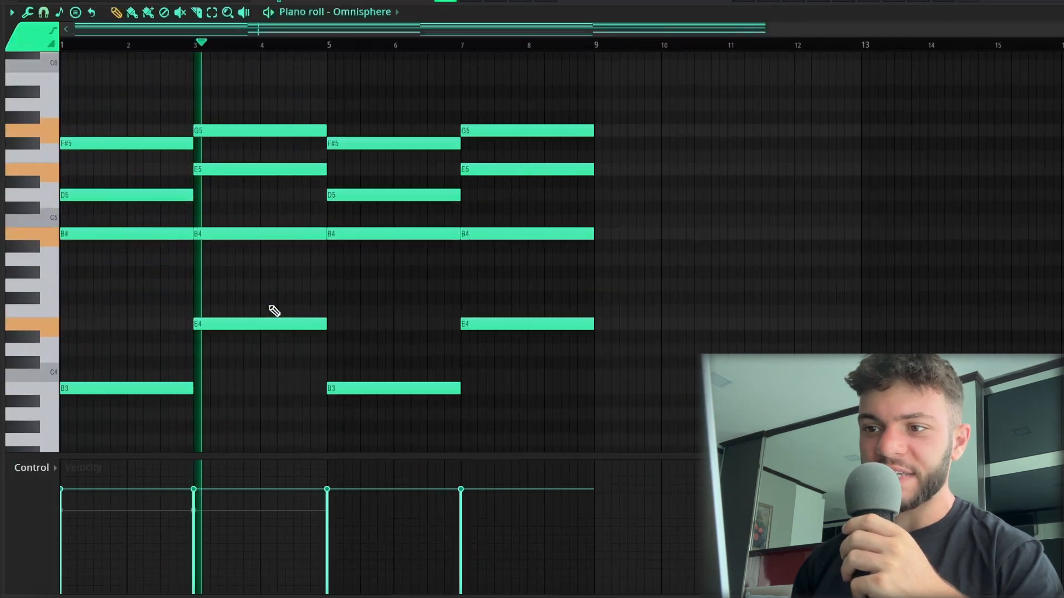
{"action": "key", "text": "F5"}
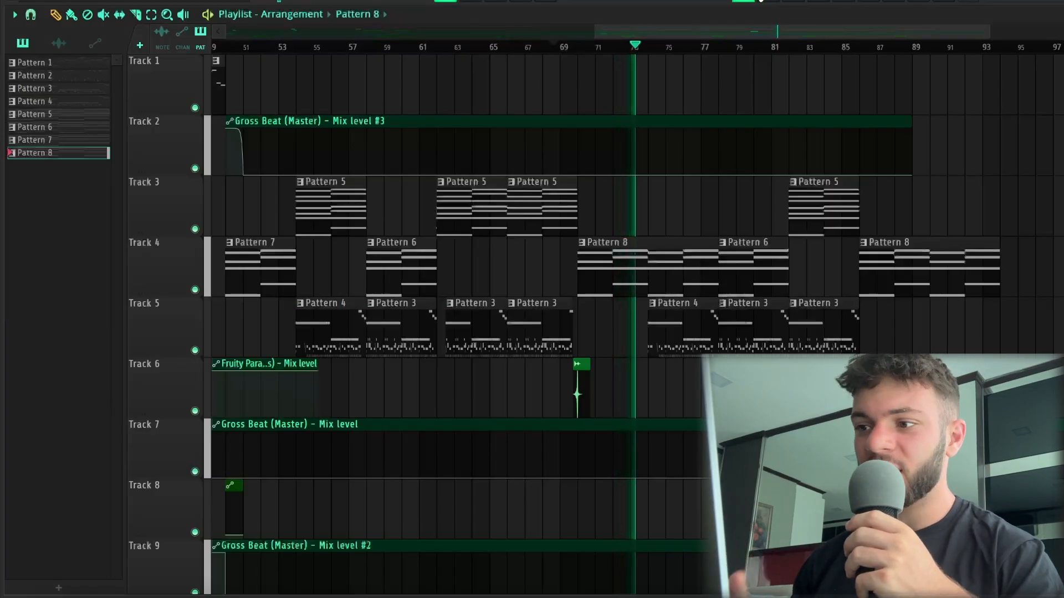
Examine the playlist arrangement from bar 74 to 86 during playback, following the returning Pattern 4 and Pattern 3 drums under Patterns 8, 6 and 5.
{"action": "scroll", "coordinate": [658, 314], "scroll_direction": "up", "scroll_amount": 5}
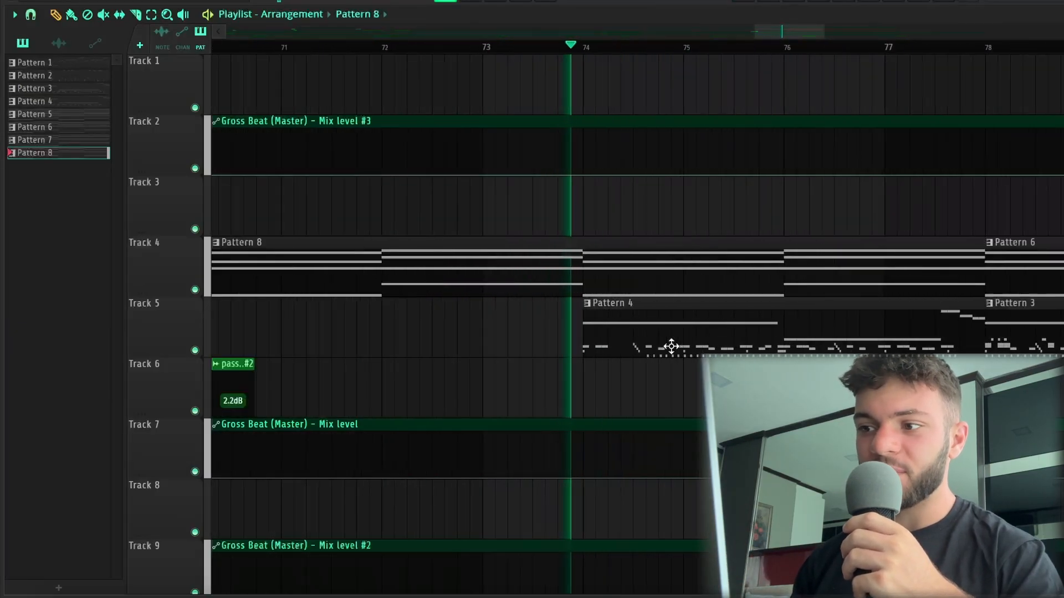
{"action": "scroll", "coordinate": [638, 355], "scroll_direction": "down", "scroll_amount": 7}
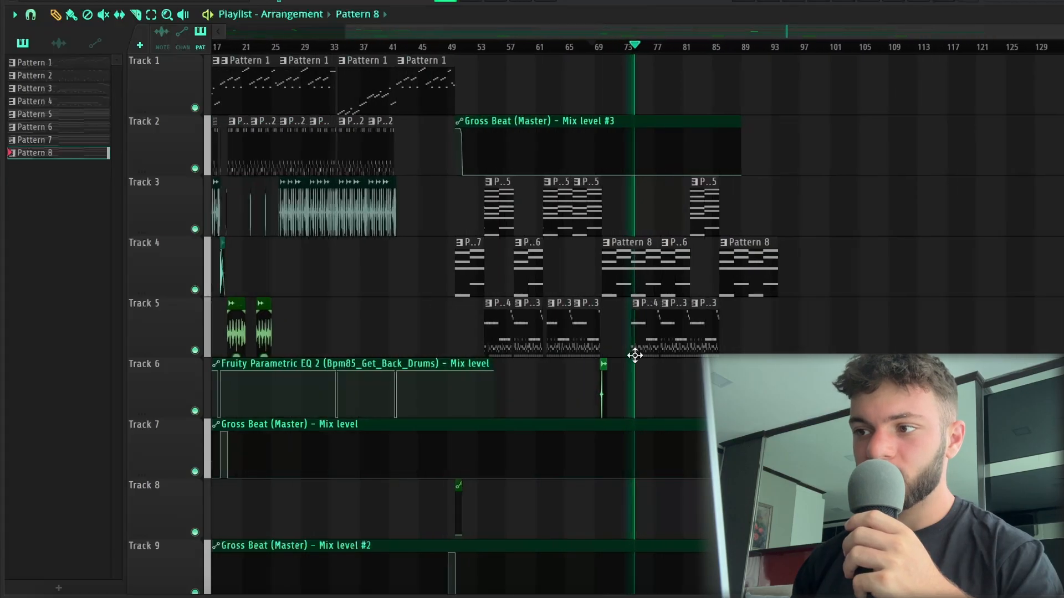
{"action": "scroll", "coordinate": [668, 405], "scroll_direction": "down", "scroll_amount": 3}
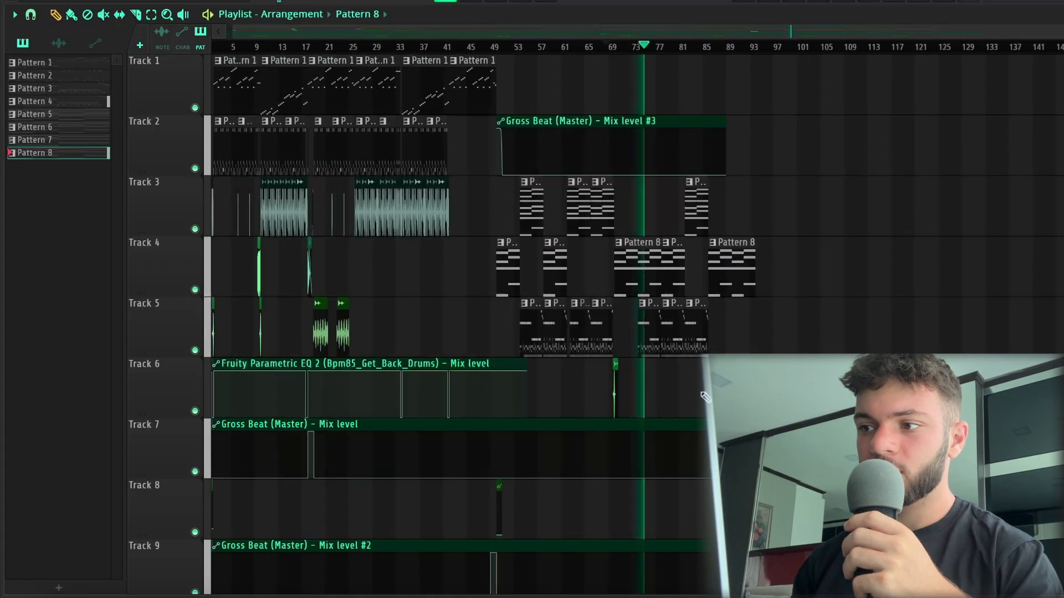
{"action": "scroll", "coordinate": [705, 397], "scroll_direction": "up", "scroll_amount": 3}
{"action": "scroll", "coordinate": [632, 240], "scroll_direction": "up", "scroll_amount": 4}
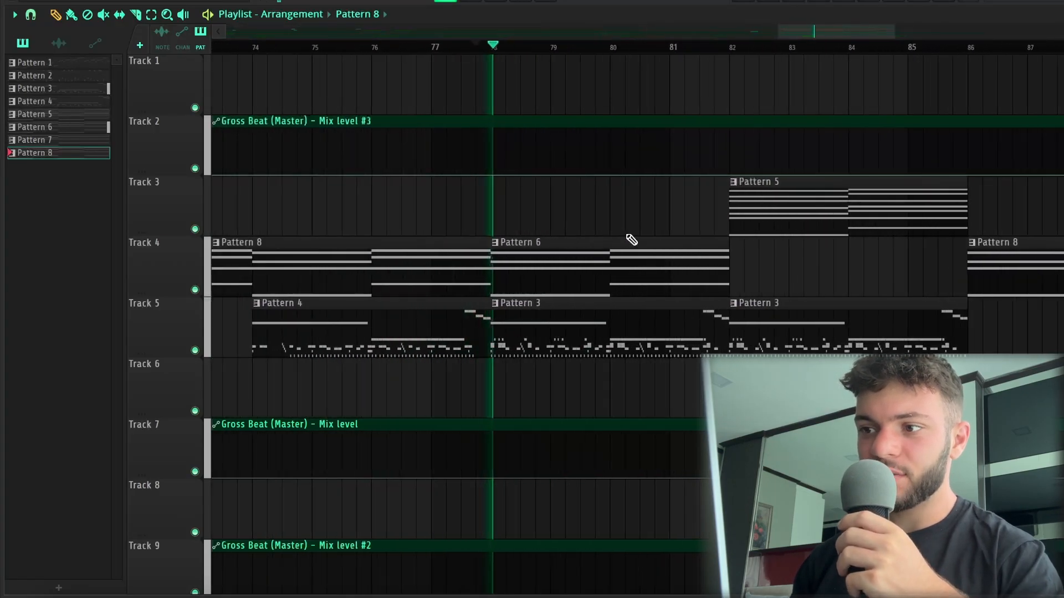
{"action": "scroll", "coordinate": [586, 283], "scroll_direction": "down", "scroll_amount": 3}
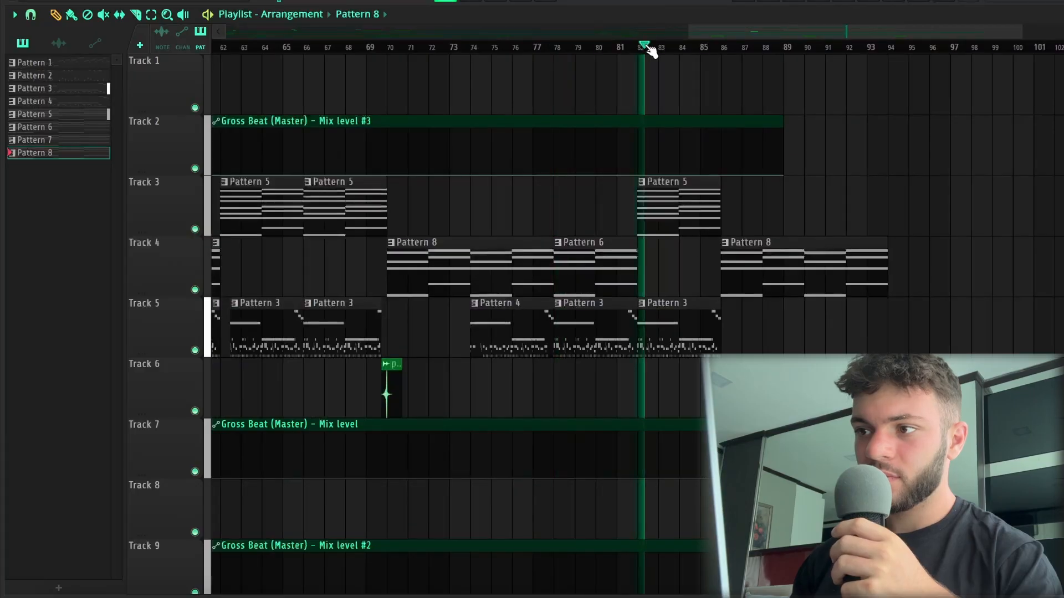